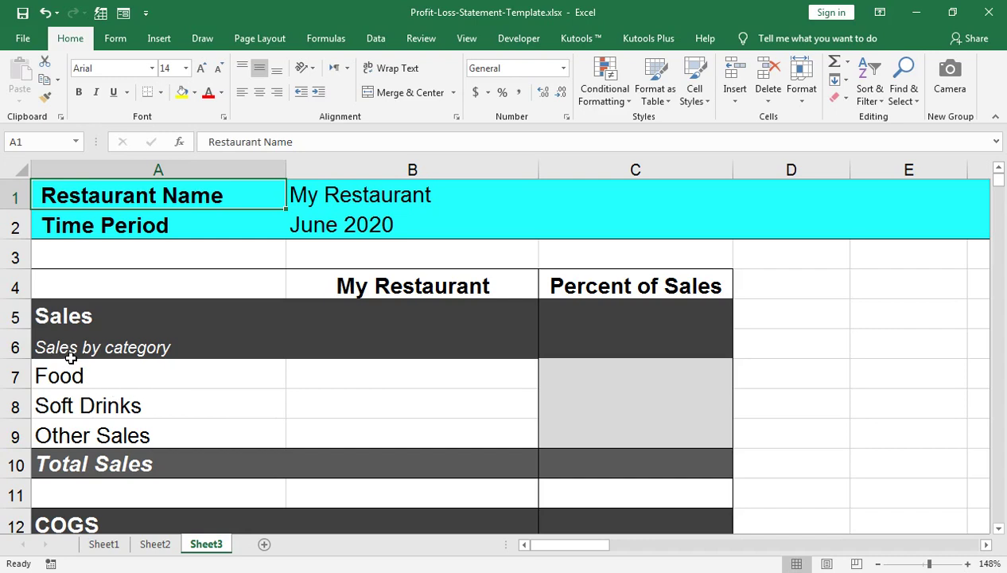
# Review the profit and loss template's sections, from Sales and COGS through labor, operating, occupancy and depreciation to Net Profit/Loss
pyautogui.scroll(-1, 84, 420)
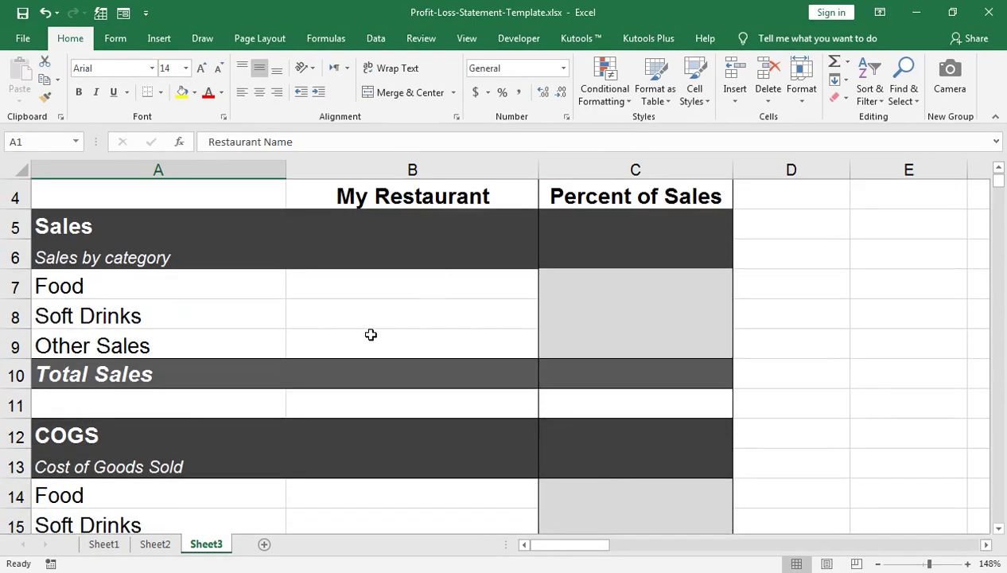
pyautogui.scroll(-1, 370, 334)
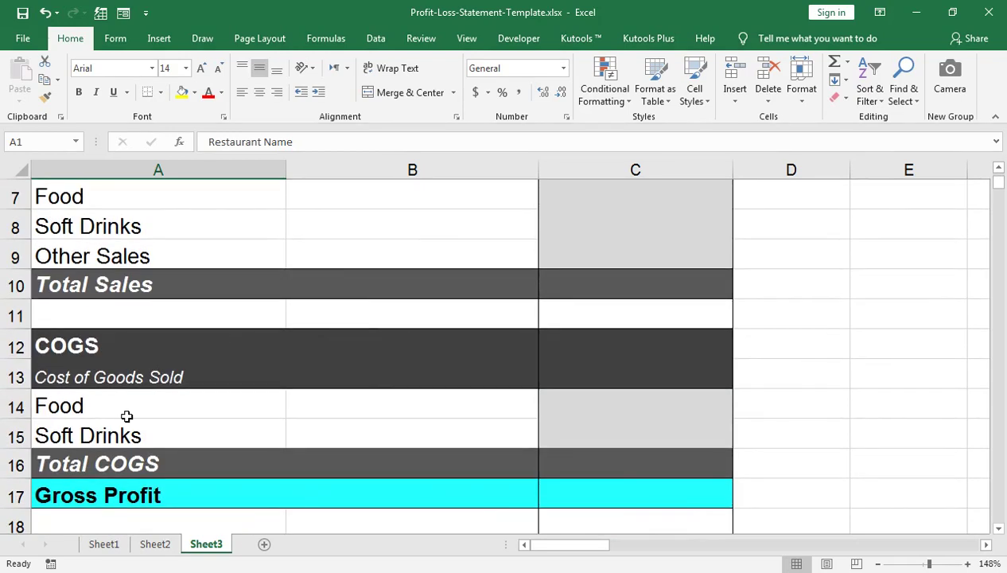
pyautogui.scroll(-1, 125, 409)
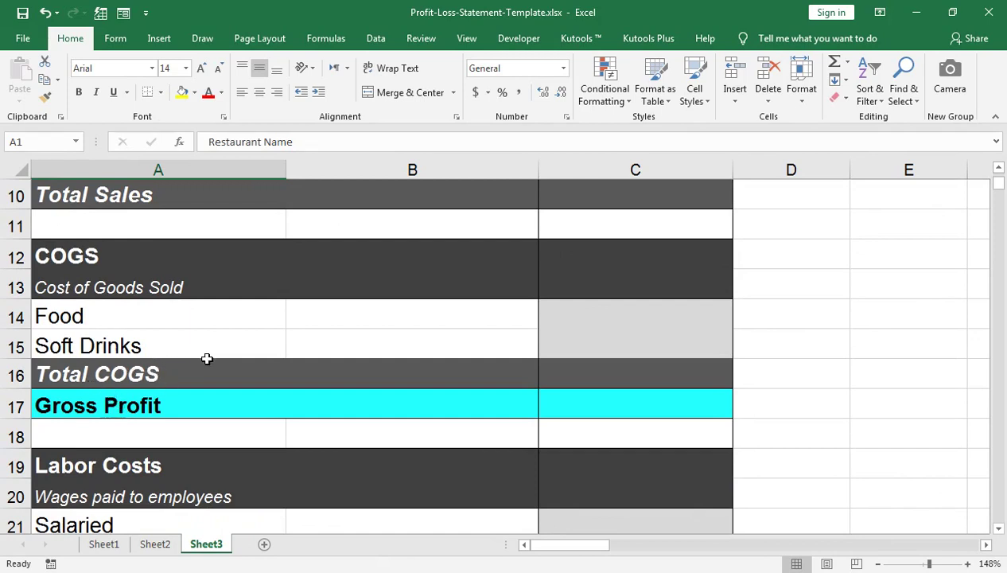
pyautogui.scroll(-1, 207, 358)
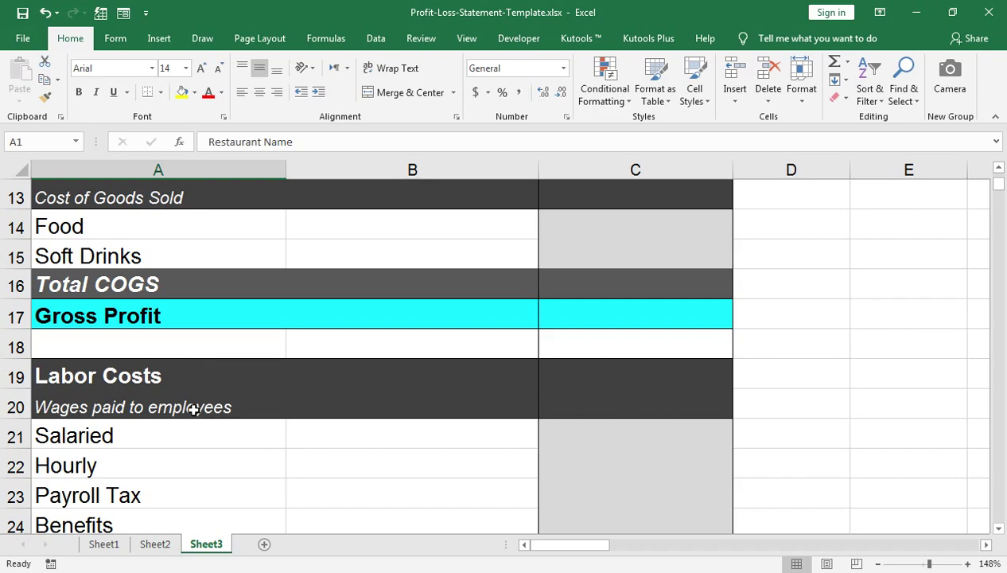
pyautogui.scroll(-2, 193, 409)
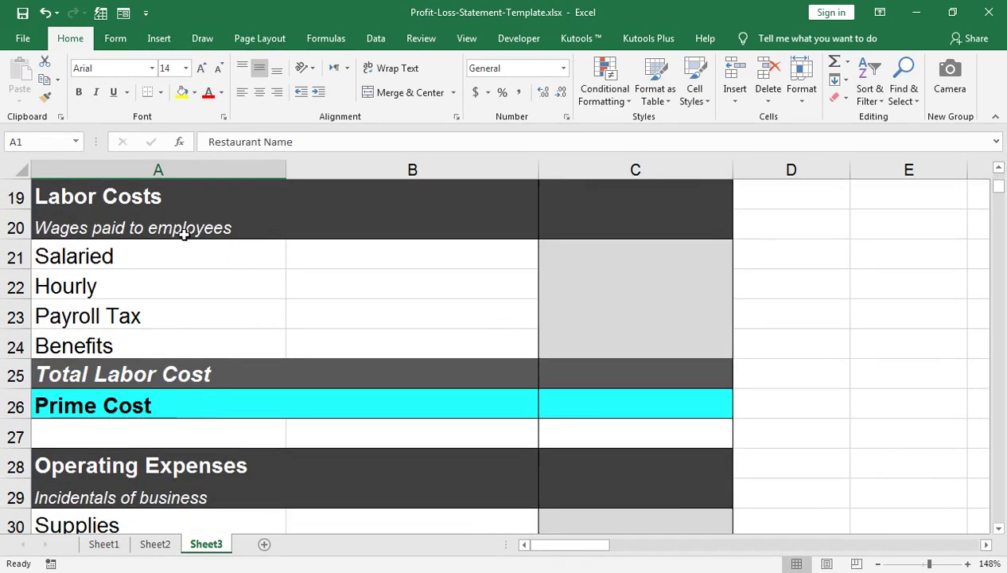
pyautogui.scroll(-1, 225, 254)
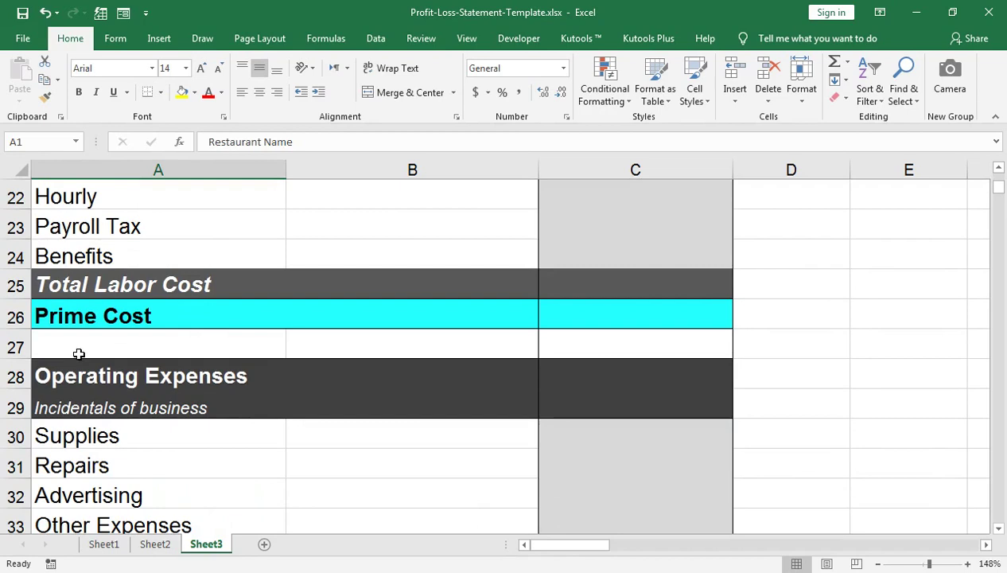
pyautogui.scroll(-1, 223, 368)
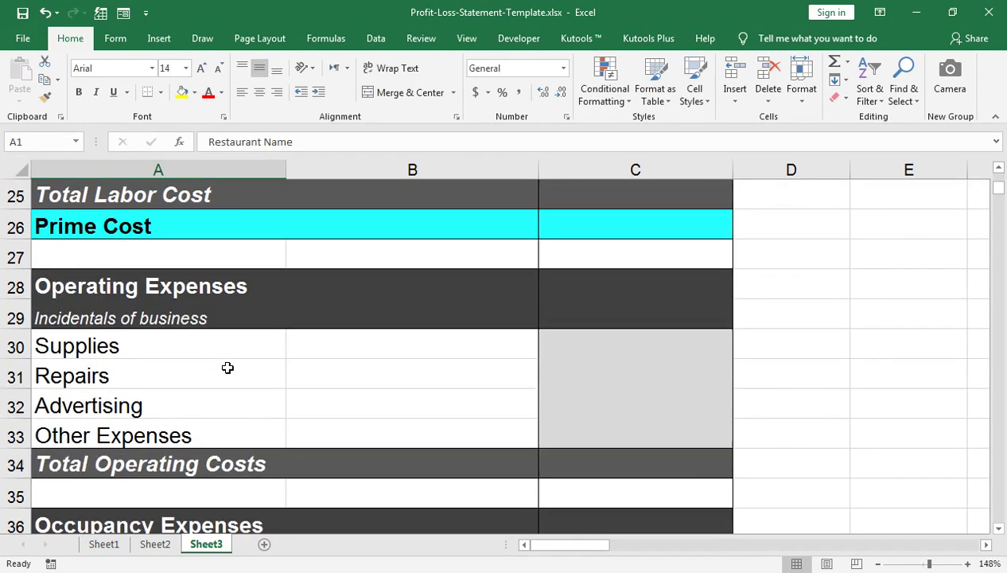
pyautogui.scroll(-1, 236, 372)
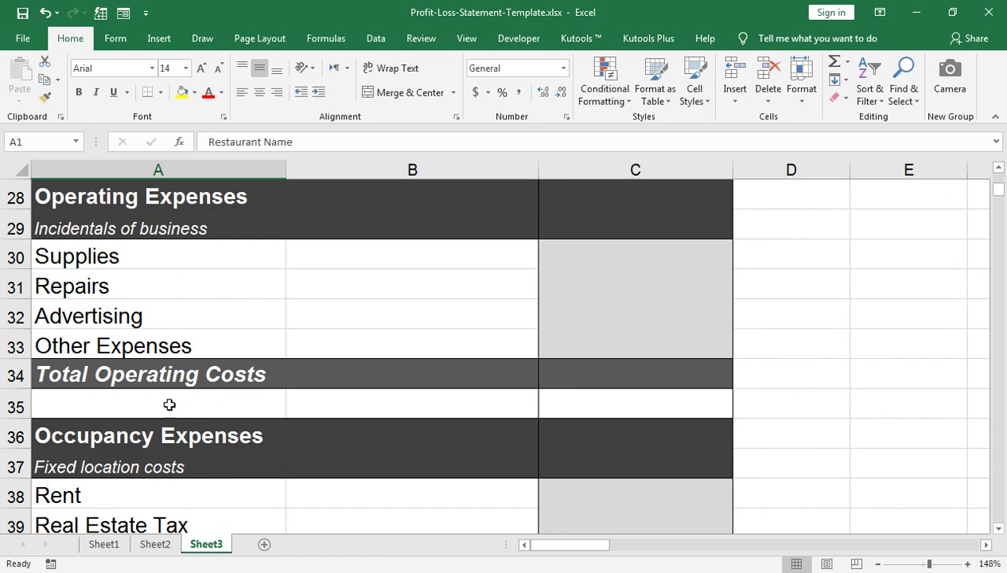
pyautogui.scroll(-2, 148, 406)
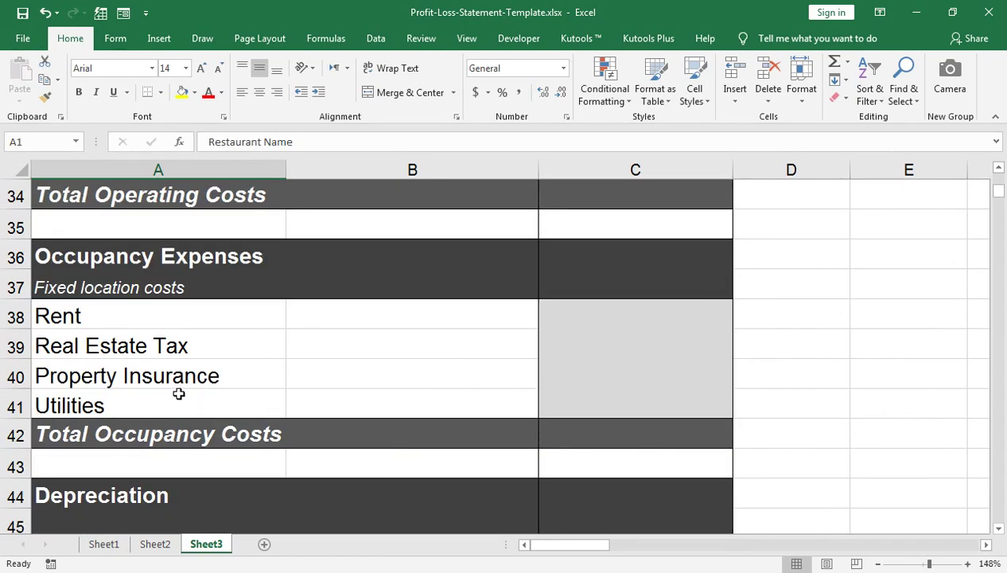
pyautogui.scroll(-1, 169, 396)
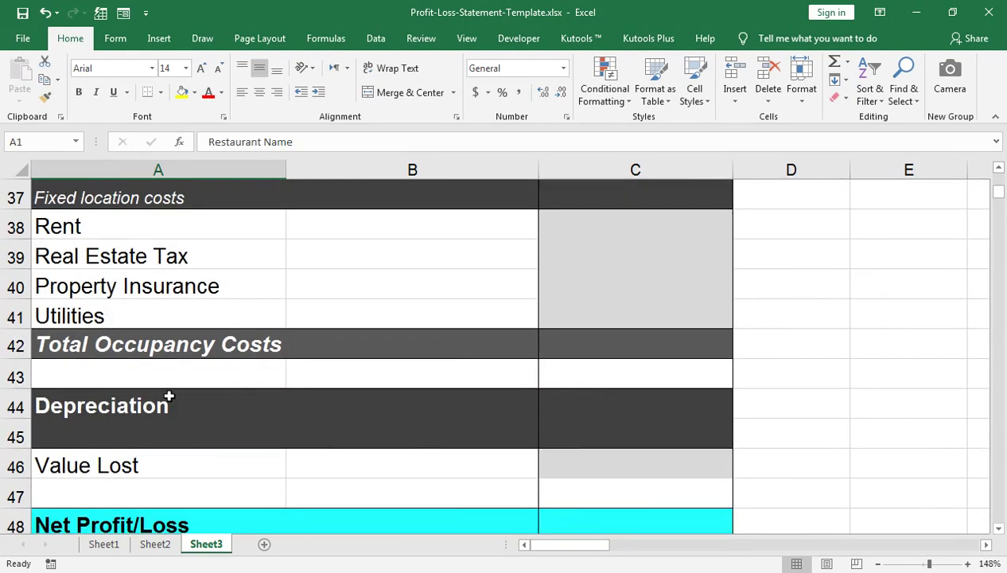
pyautogui.scroll(-1, 169, 396)
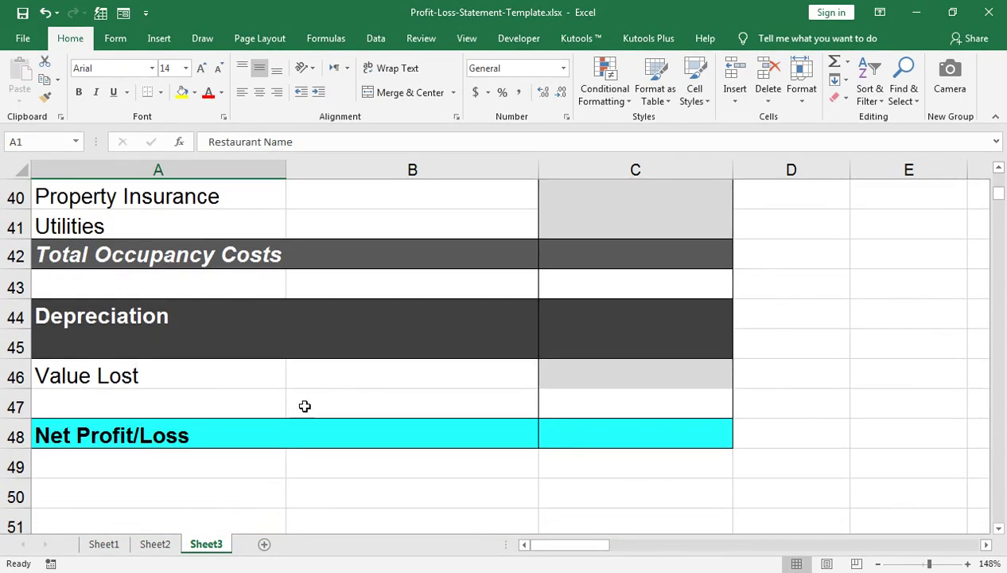
pyautogui.scroll(10, 305, 407)
pyautogui.scroll(2, 304, 407)
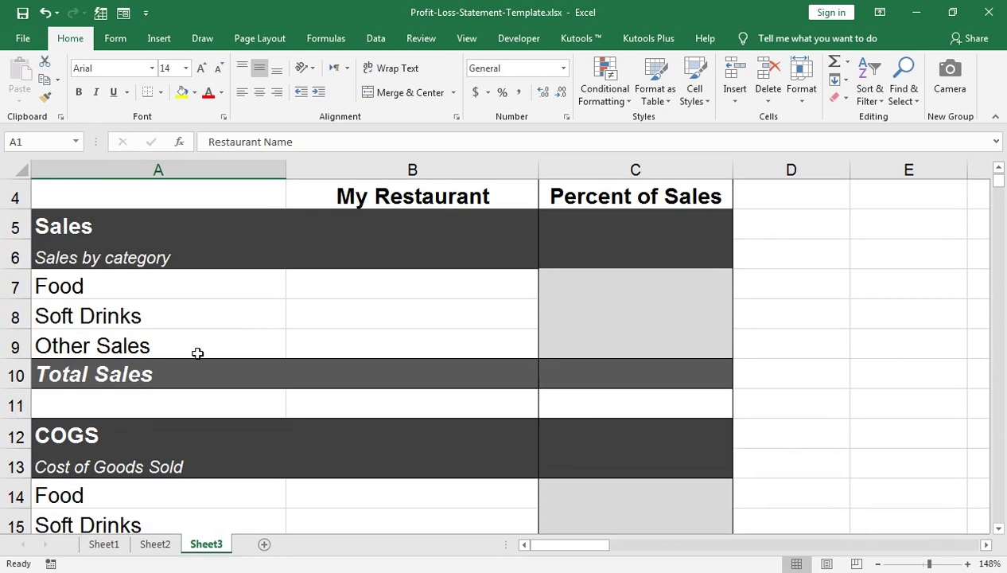
pyautogui.scroll(1, 196, 350)
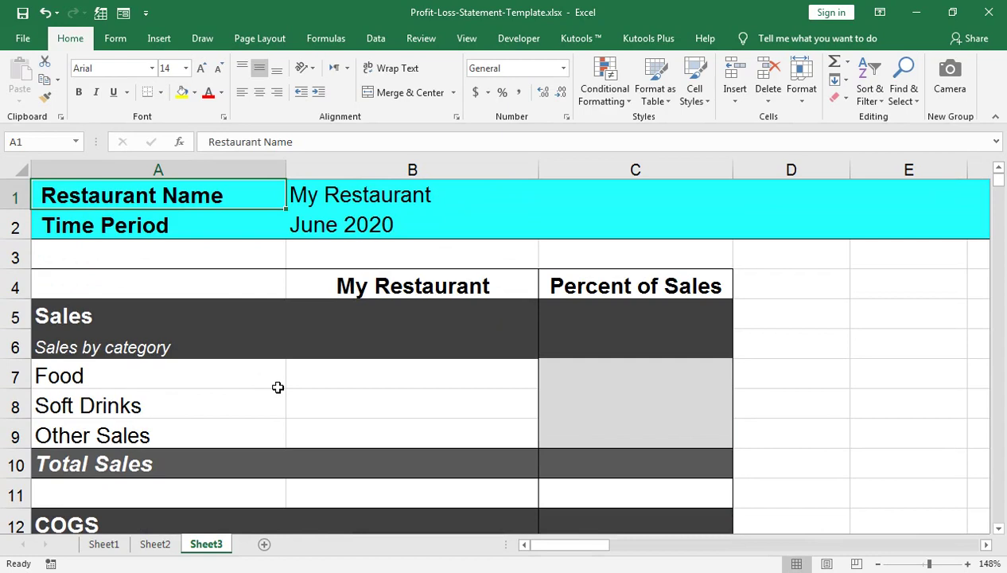
# Enter the sales amounts in column B: 100000 for Food, 25000 for Soft Drinks and 9000 for Other Sales
pyautogui.click(385, 372)
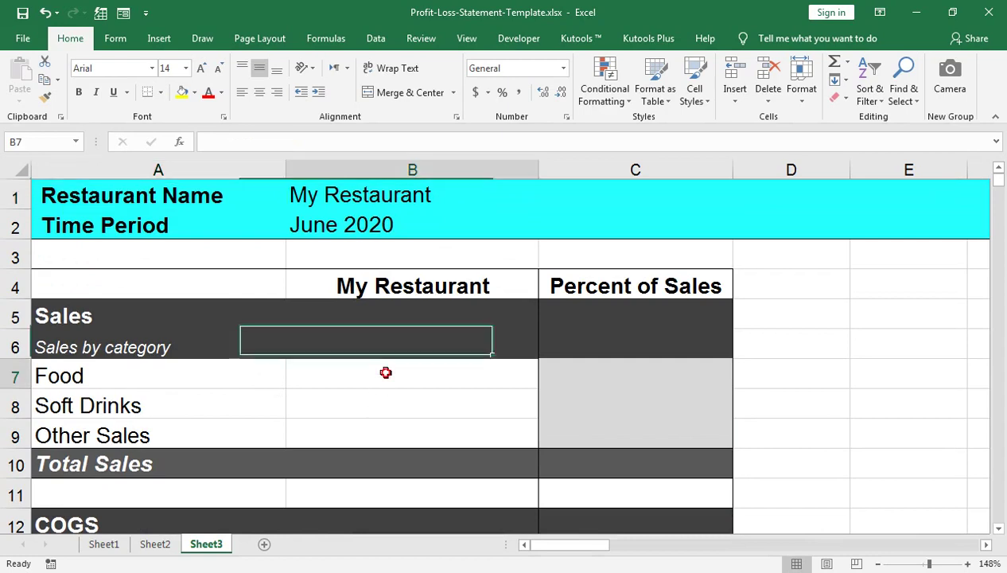
pyautogui.write('100000')
pyautogui.press('Return')
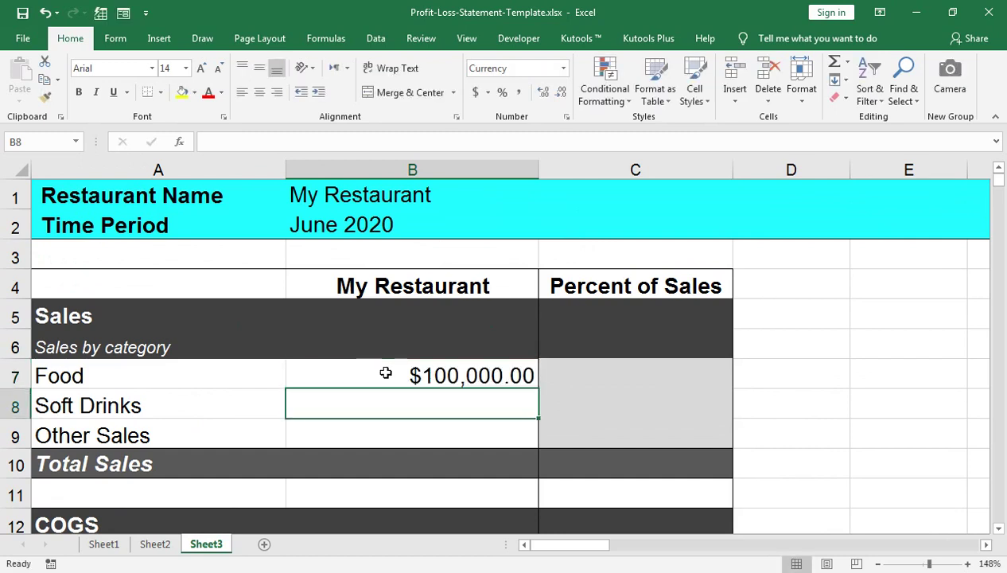
pyautogui.write('25000')
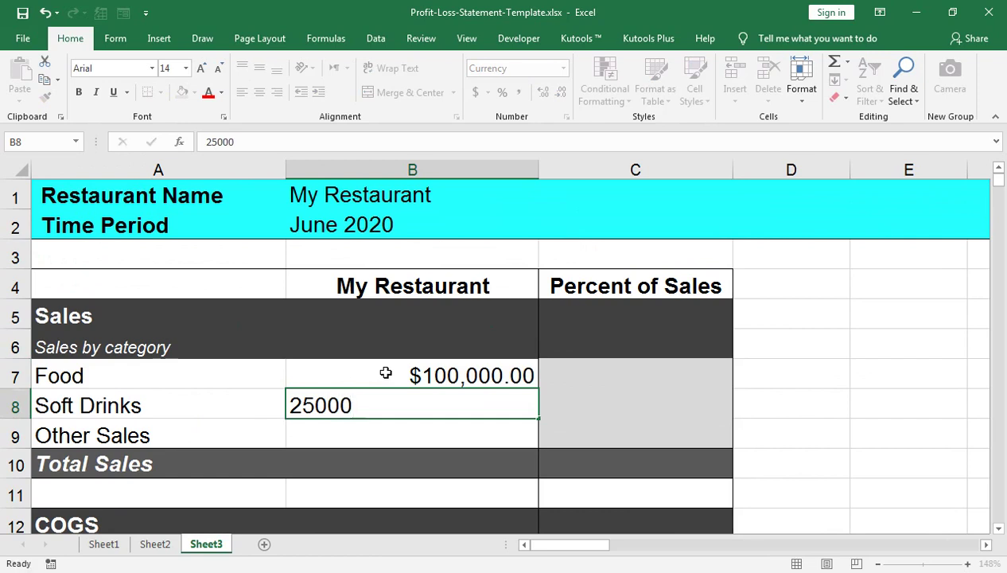
pyautogui.press('Return')
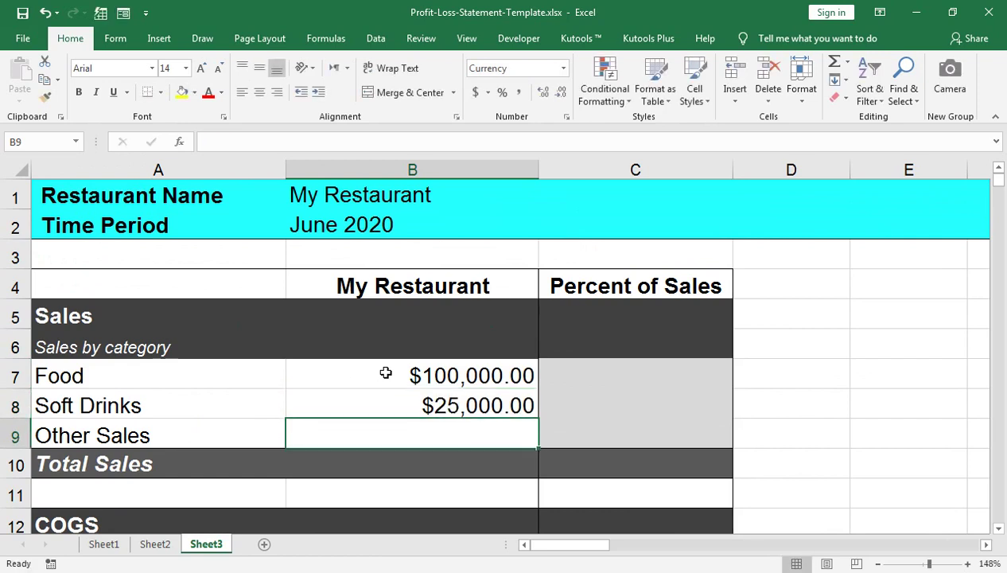
pyautogui.write('9,00')
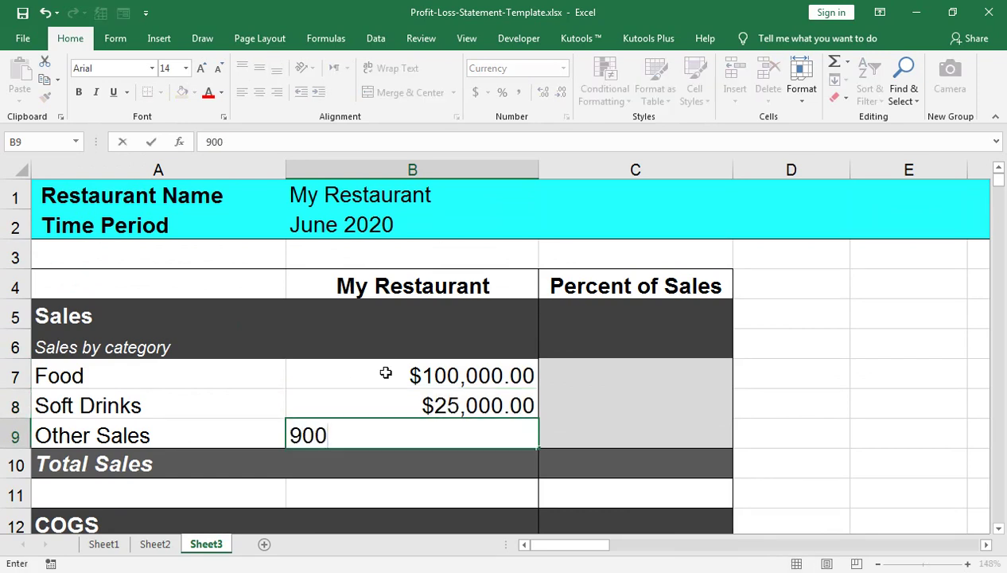
pyautogui.write('0')
pyautogui.press('Return')
pyautogui.press('Up')
pyautogui.press('Up')
pyautogui.press('Up')
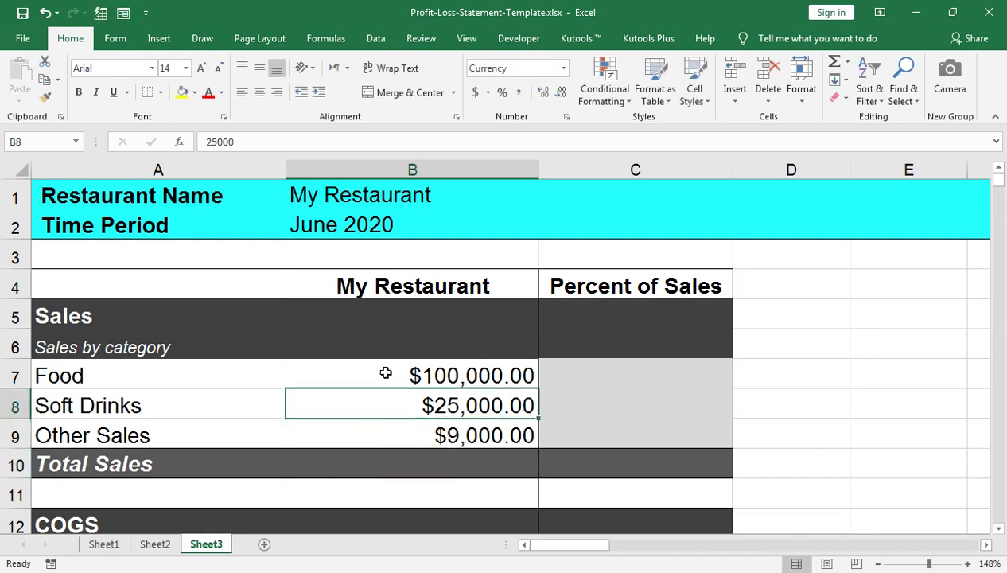
# Calculate Total Sales in B10 with the formula =SUM(B7:B9)
pyautogui.press('Down')
pyautogui.press('Down')
pyautogui.press('Down')
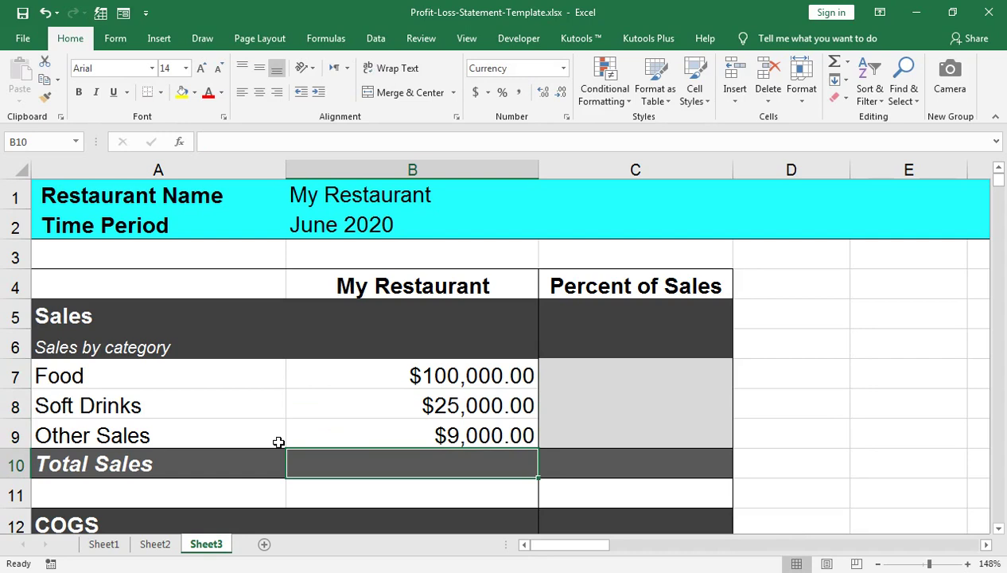
pyautogui.write('=SUM(')
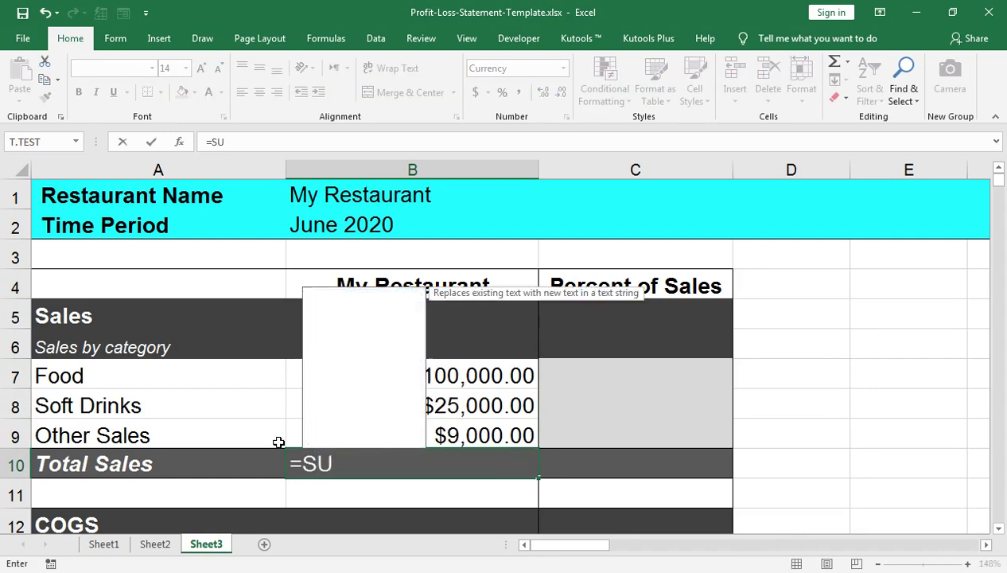
pyautogui.press('Up')
pyautogui.press('Up')
pyautogui.press('Up')
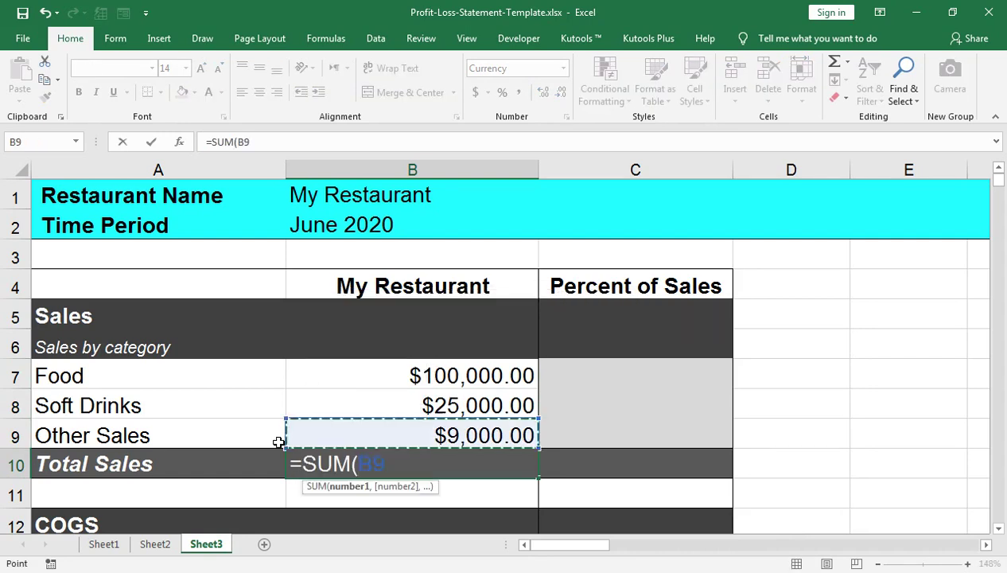
pyautogui.hotkey('shift', 'Down')
pyautogui.hotkey('shift', 'Down')
pyautogui.write(')')
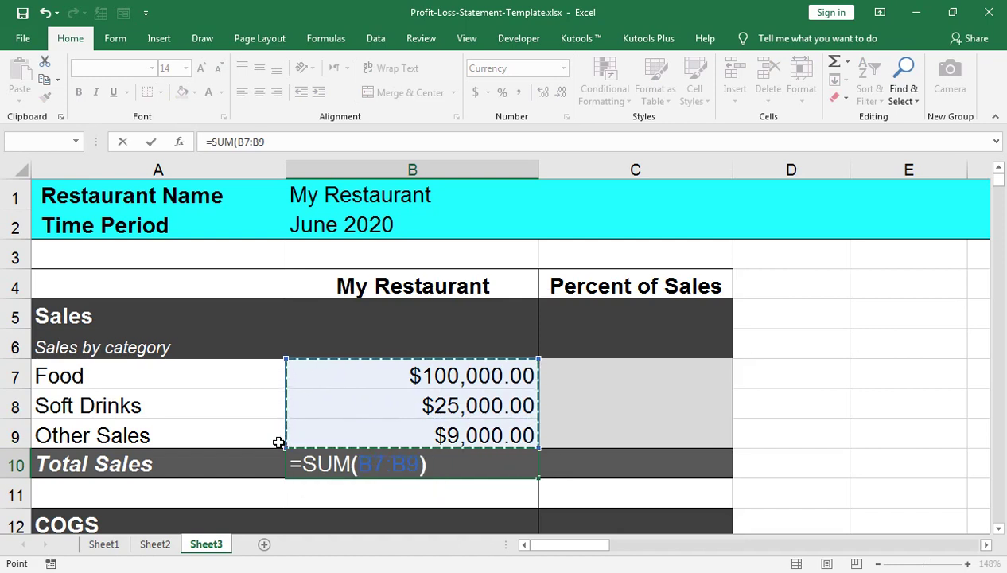
pyautogui.press('Return')
pyautogui.press('Up')
pyautogui.press('Right')
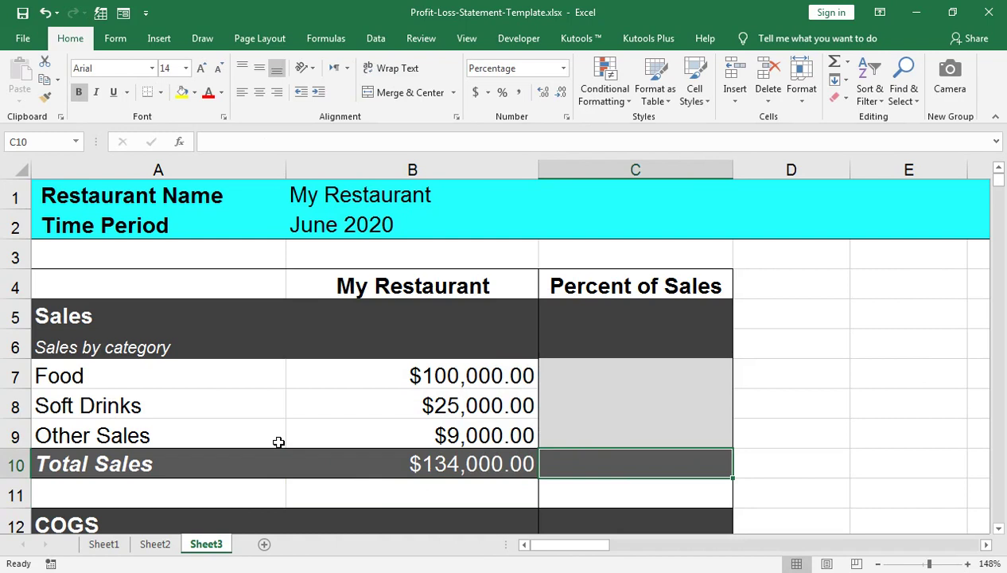
pyautogui.click(490, 458)
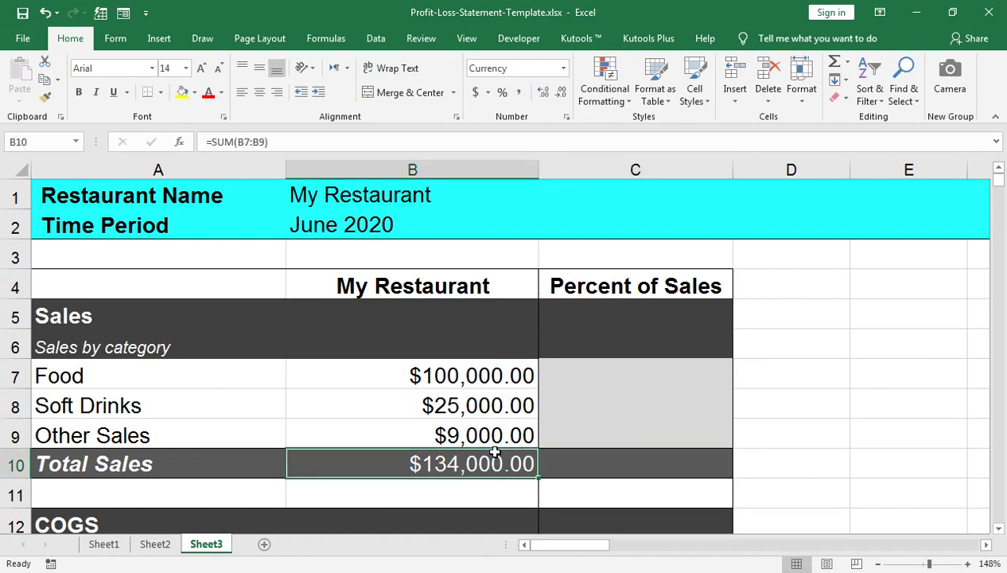
# Enter =IFERROR(B7/$B$10,"") as the Food percent of sales in C7 and fill the formula down to C9
pyautogui.click(583, 373)
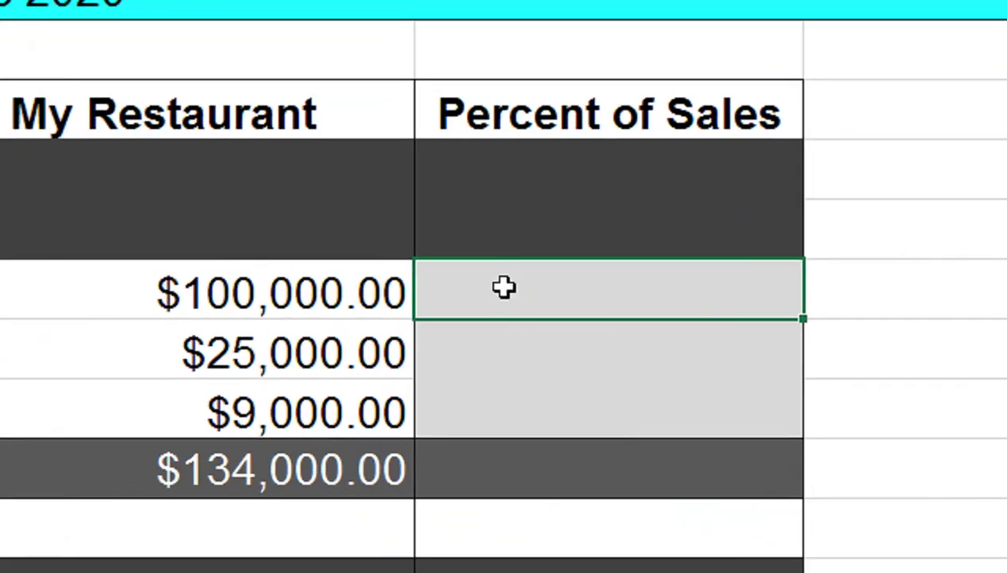
pyautogui.write('=IF')
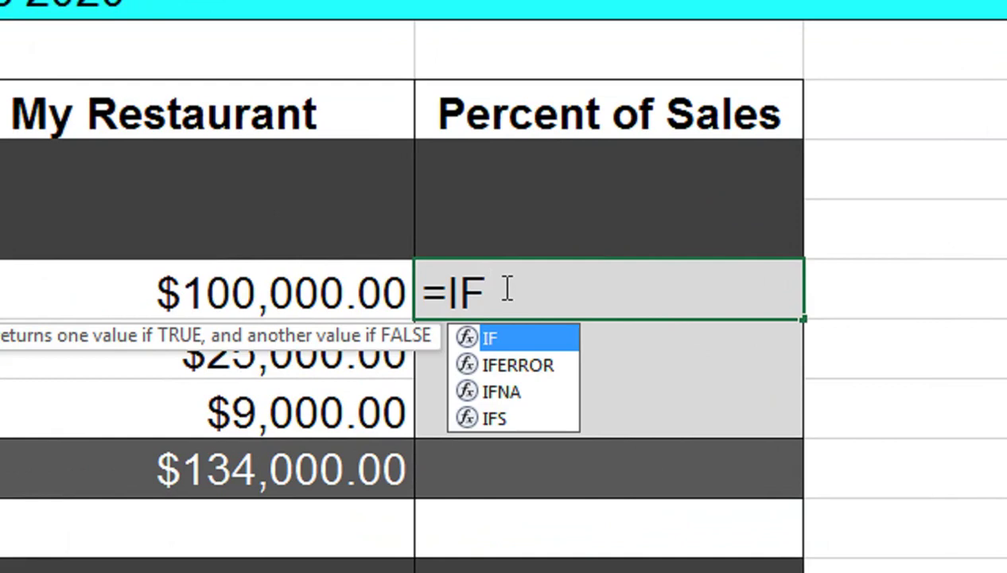
pyautogui.press('Down')
pyautogui.press('Tab')
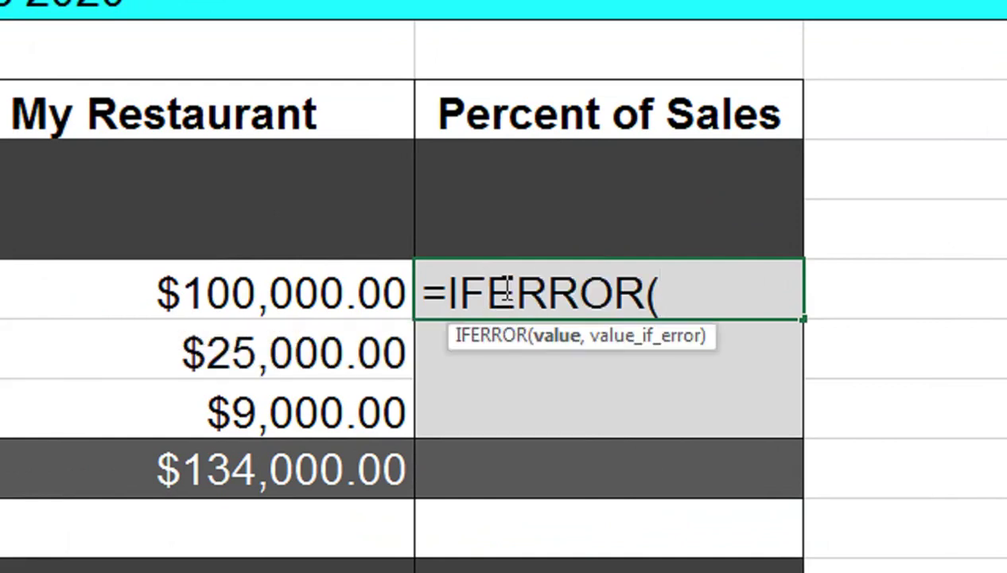
pyautogui.press('Left')
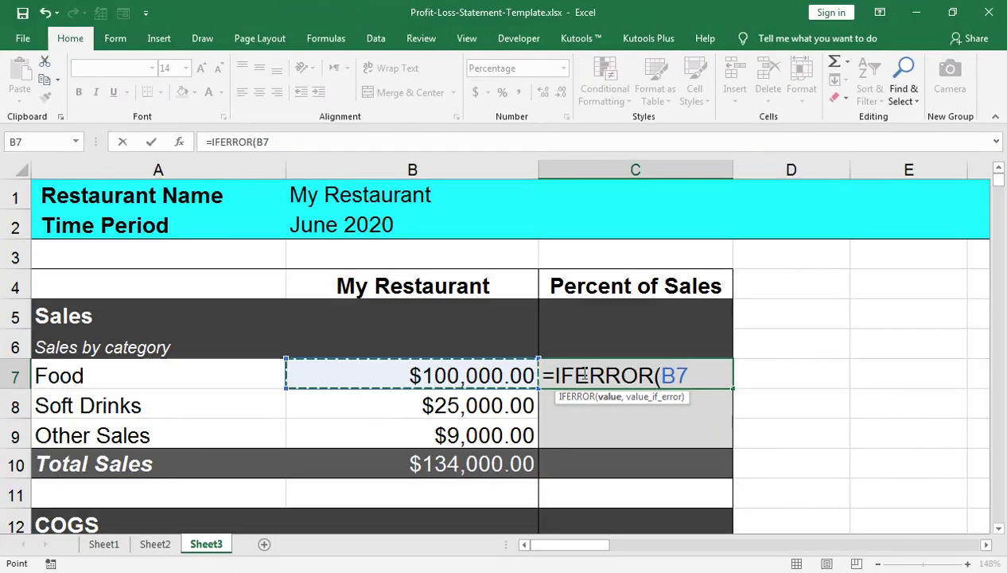
pyautogui.write('/')
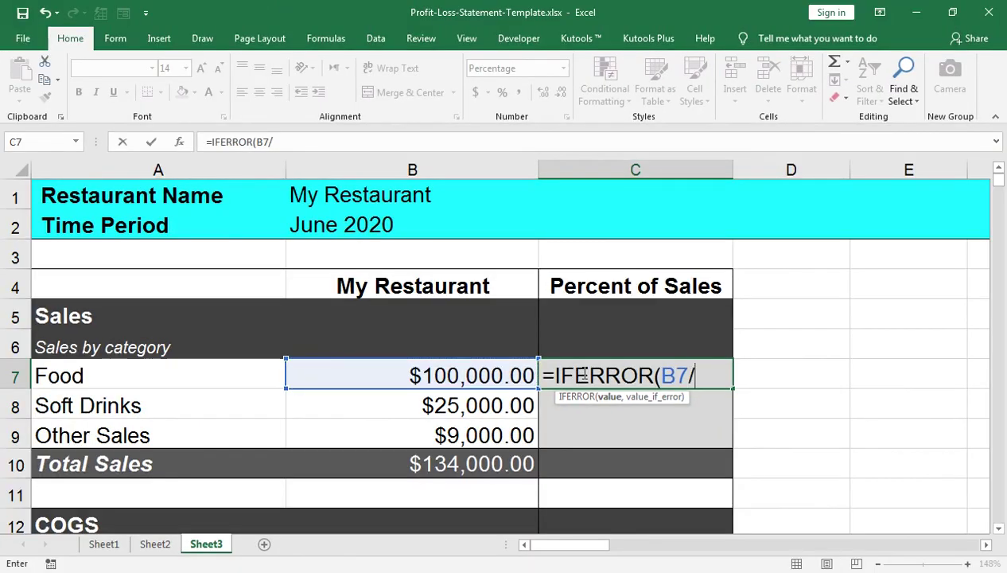
pyautogui.press('Down')
pyautogui.press('Down')
pyautogui.press('Down')
pyautogui.press('Down')
pyautogui.press('Up')
pyautogui.press('F4')
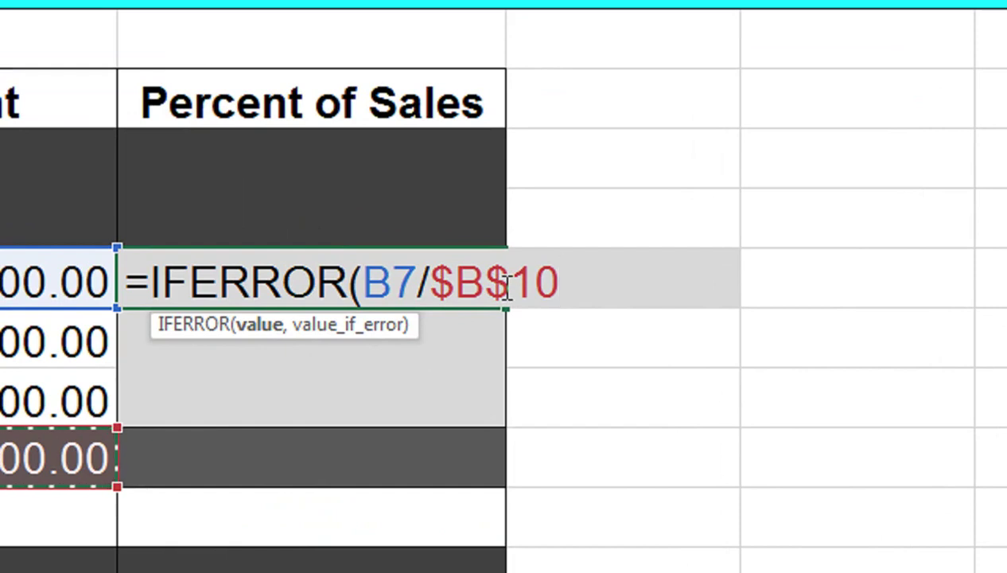
pyautogui.write(',""')
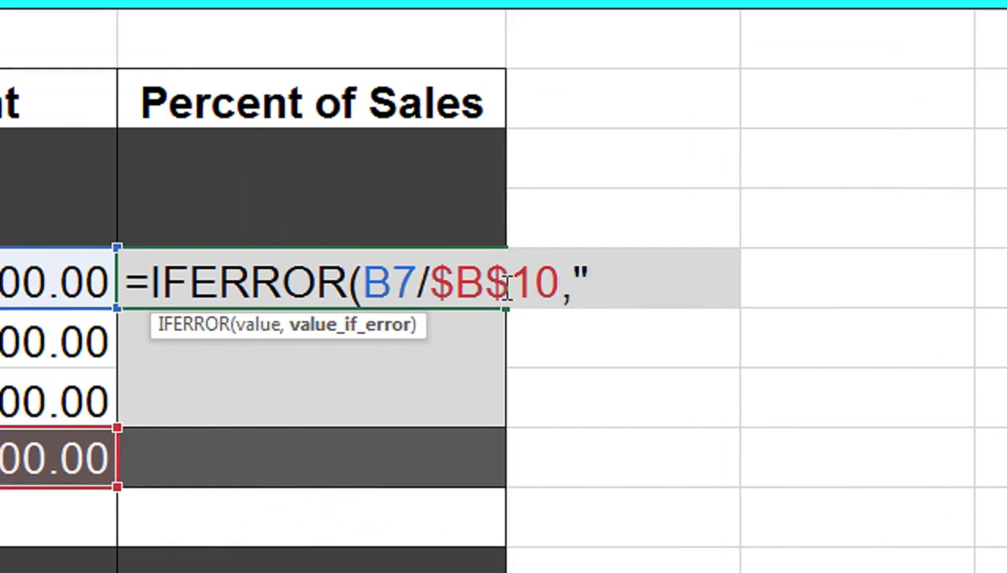
pyautogui.write(')')
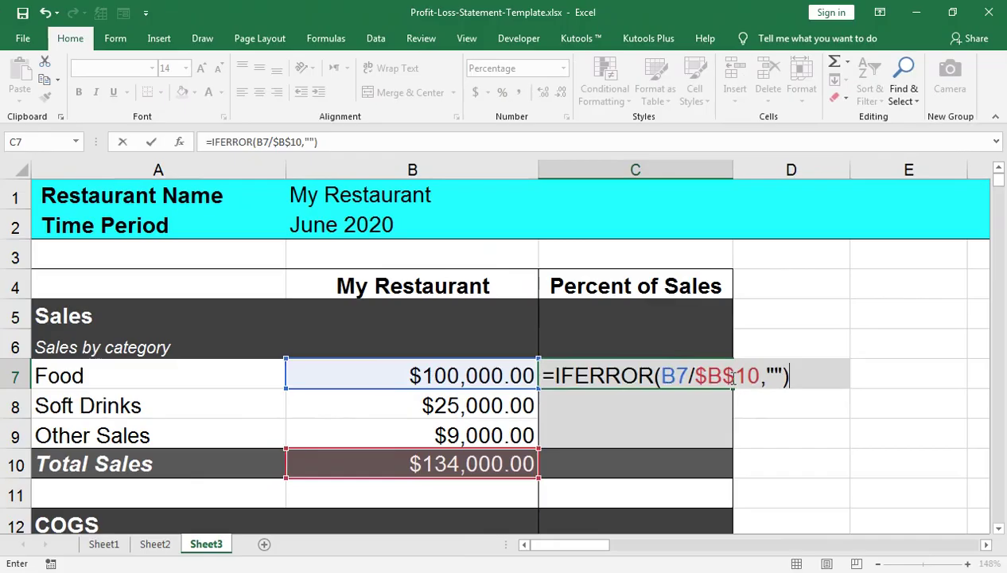
pyautogui.hotkey('ctrl', 'Return')
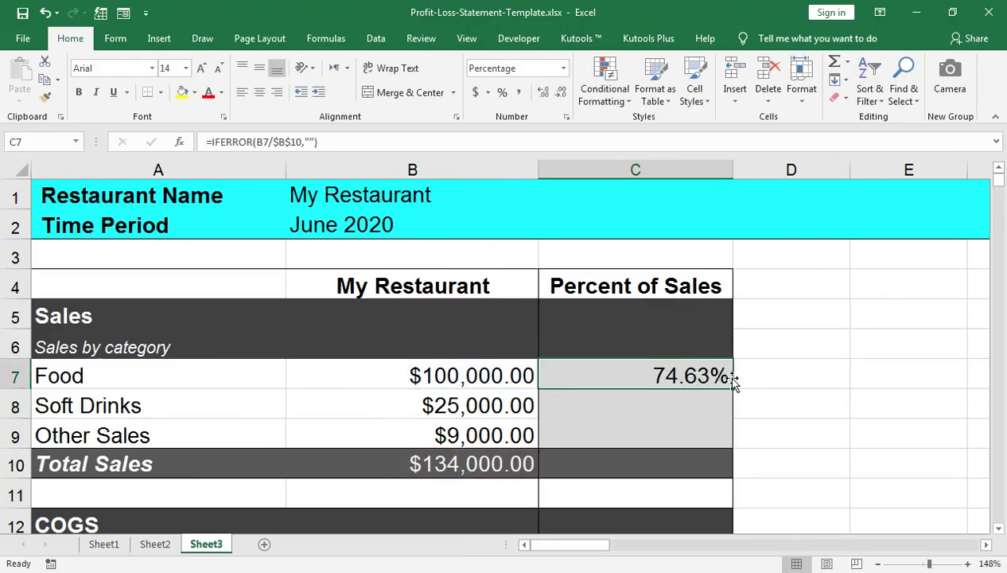
pyautogui.doubleClick(732, 387)
# Total the sales percentages in C10 with the formula =SUM(C7:C9)
pyautogui.press('Down')
pyautogui.press('Down')
pyautogui.press('Down')
pyautogui.hotkey('alt', '=')
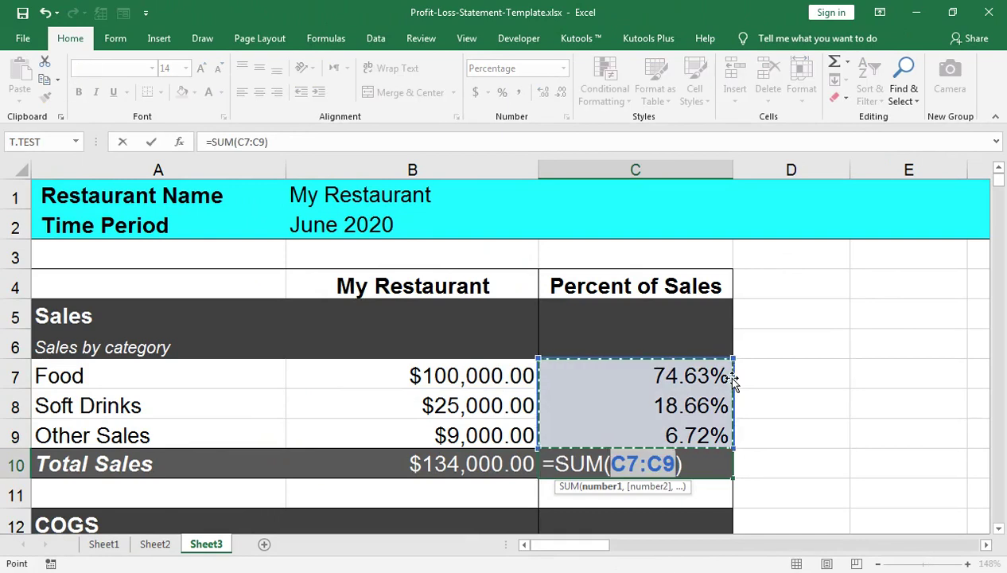
pyautogui.press('Return')
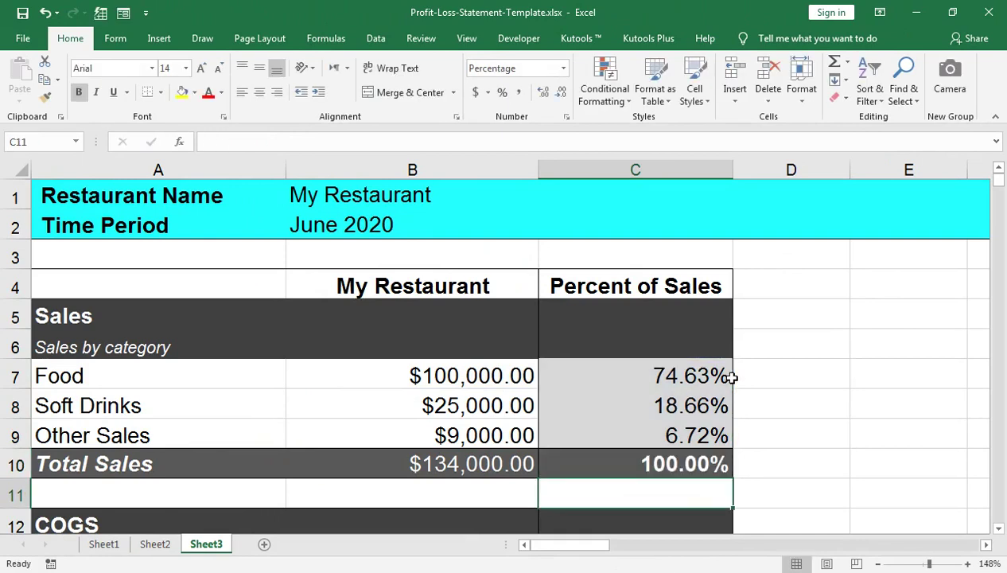
# Enter the COGS amounts in column B: 75000 for Food in B14 and 15000 for Soft Drinks in B15
pyautogui.scroll(-1, 242, 438)
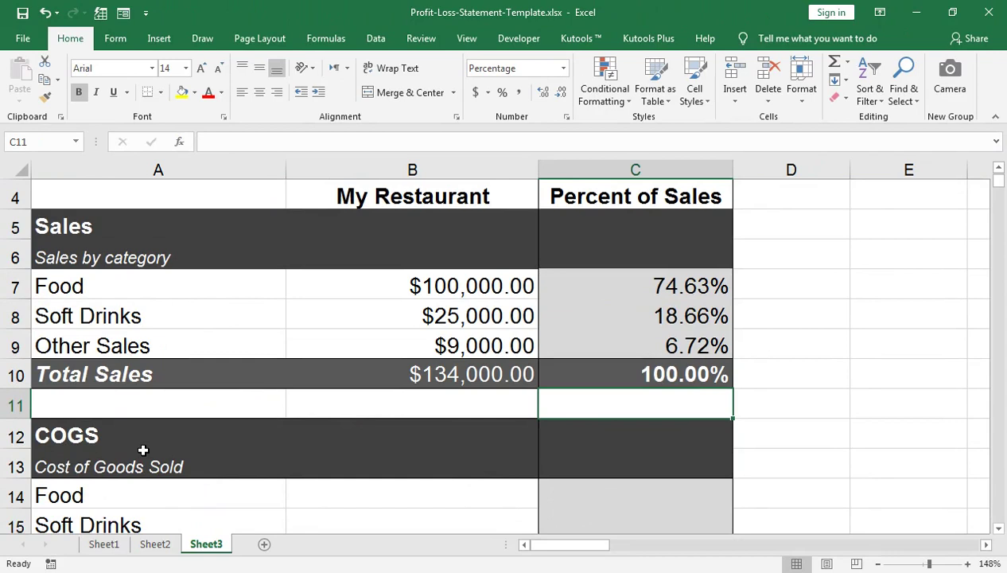
pyautogui.click(623, 493)
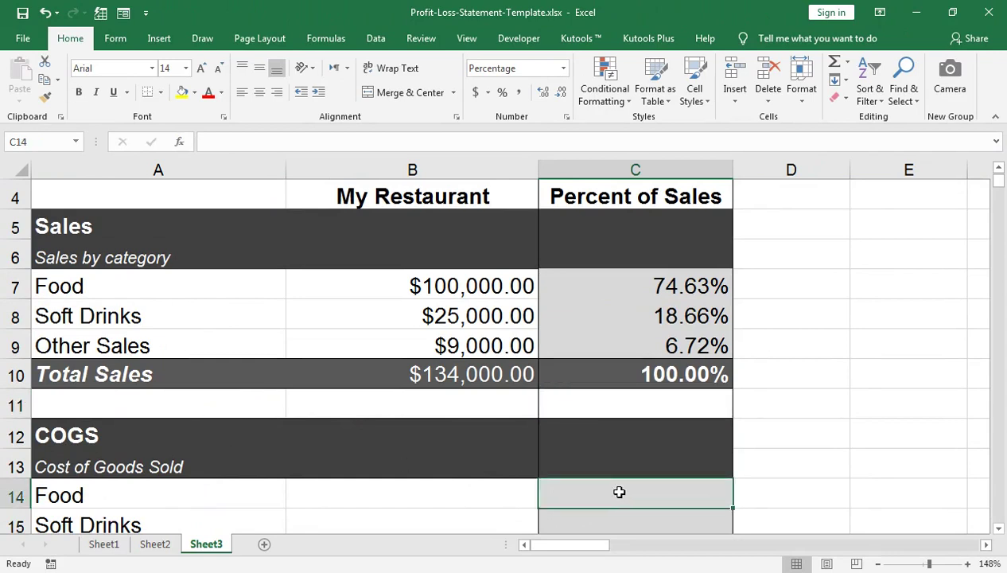
pyautogui.scroll(-1, 620, 491)
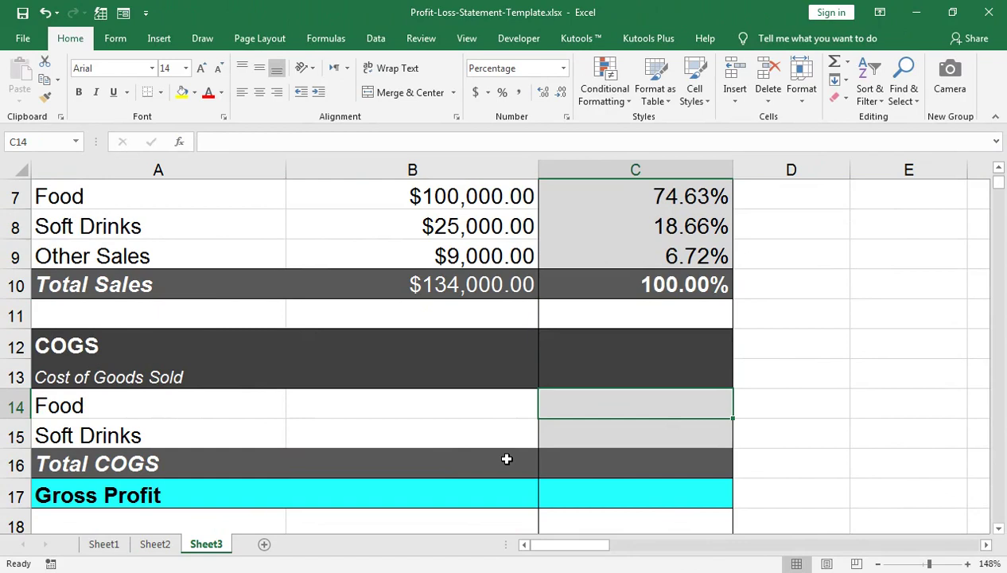
pyautogui.press('Left')
pyautogui.write('75,000')
pyautogui.press('Return')
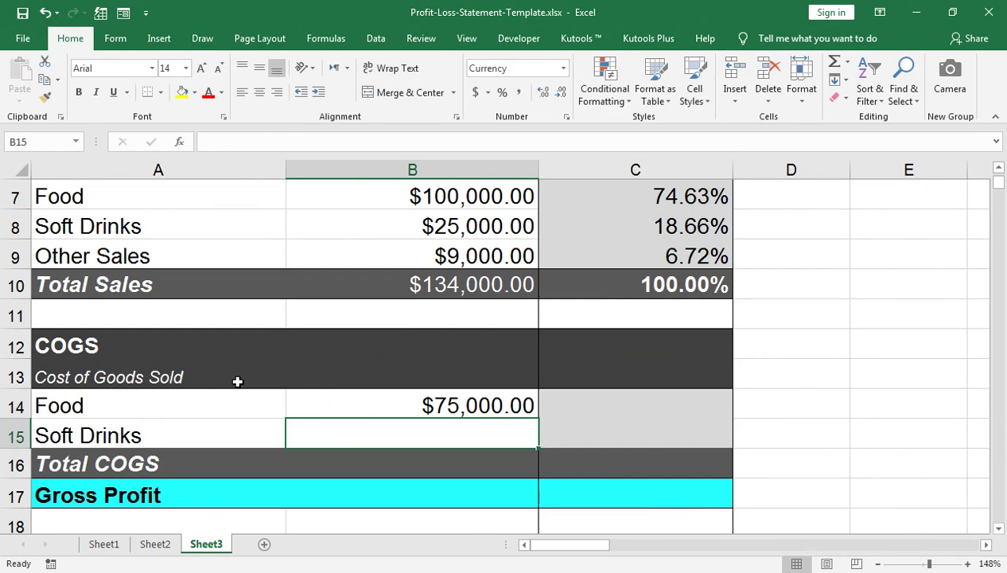
pyautogui.write('15000')
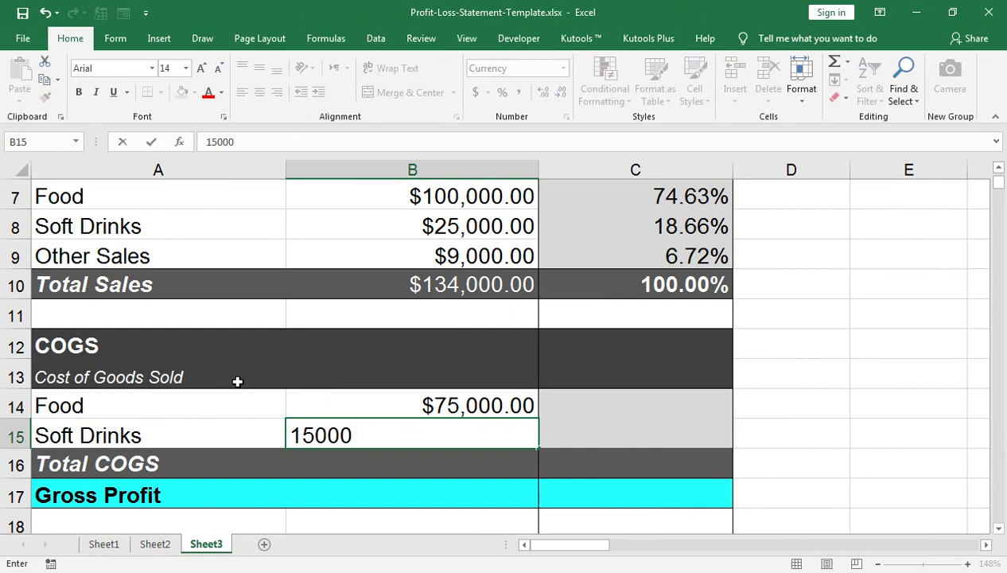
pyautogui.press('Return')
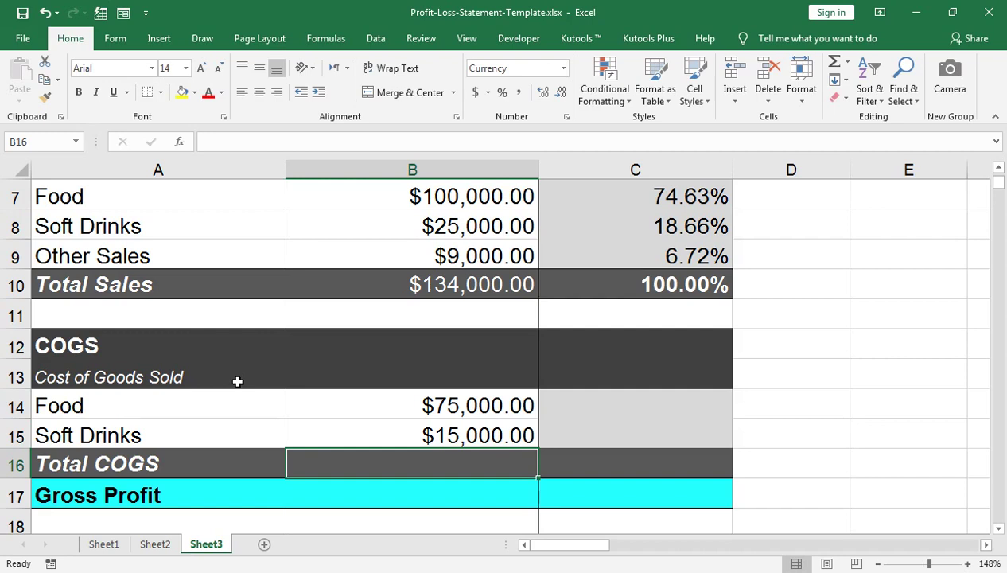
# Calculate Total COGS in B16 with the formula =SUM(B14:B15)
pyautogui.press('Right')
pyautogui.press('Up')
pyautogui.press('Up')
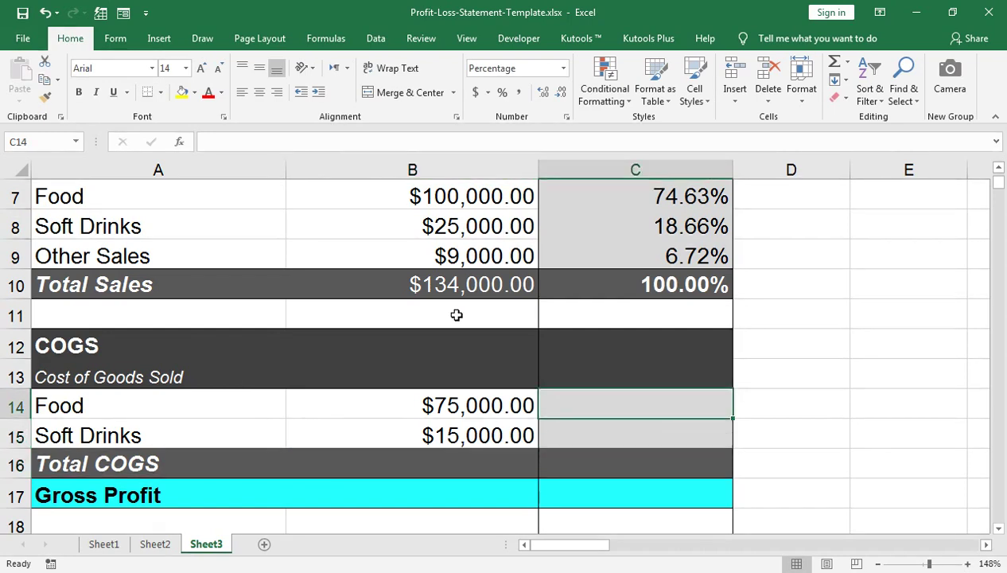
pyautogui.press('Down')
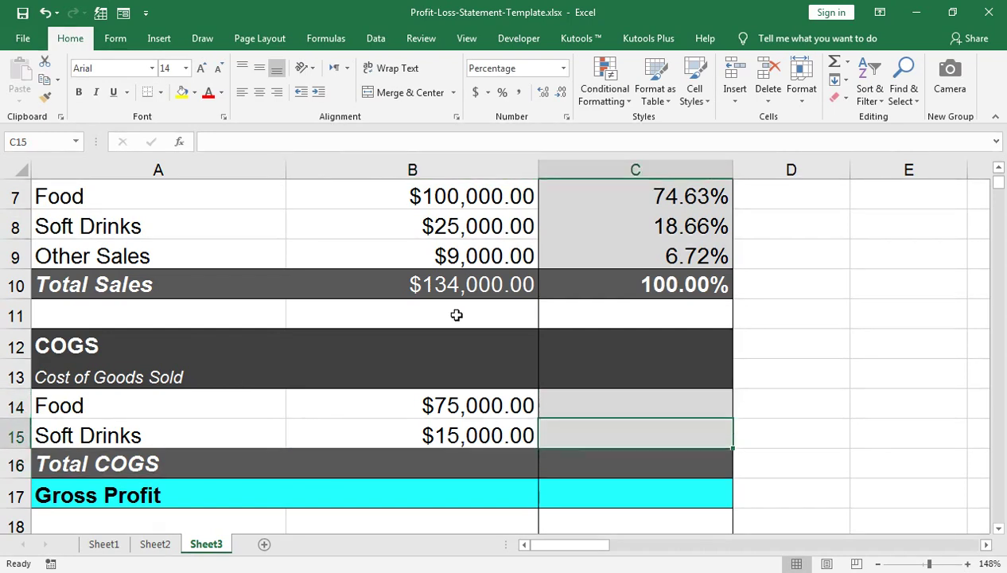
pyautogui.press('Left')
pyautogui.press('Down')
pyautogui.hotkey('alt', '=')
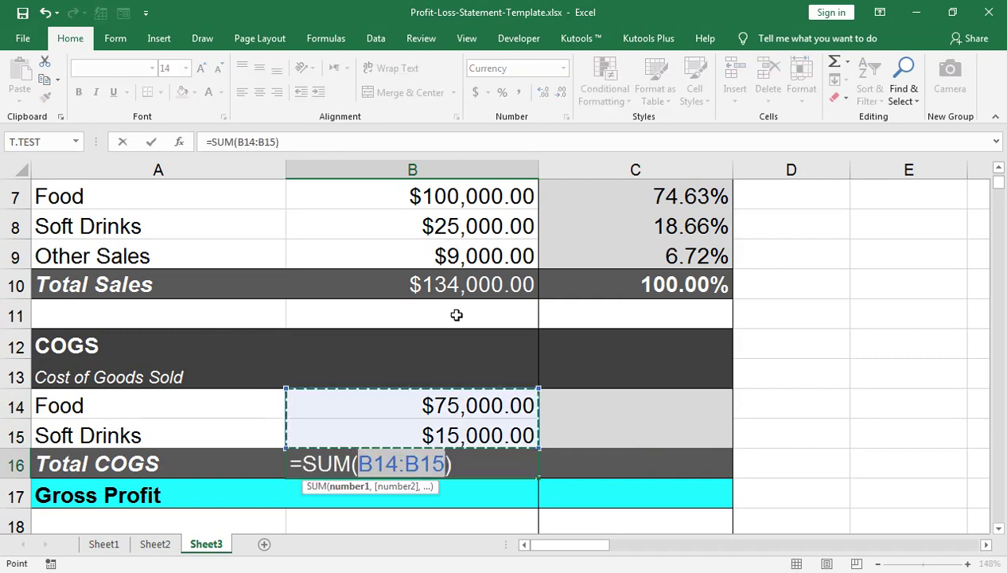
pyautogui.press('Return')
# Enter =IFERROR(B14/B7,"") as the Food COGS percent of sales in C14 and fill the formula down to C15
pyautogui.press('Right')
pyautogui.press('Up')
pyautogui.press('Up')
pyautogui.press('Up')
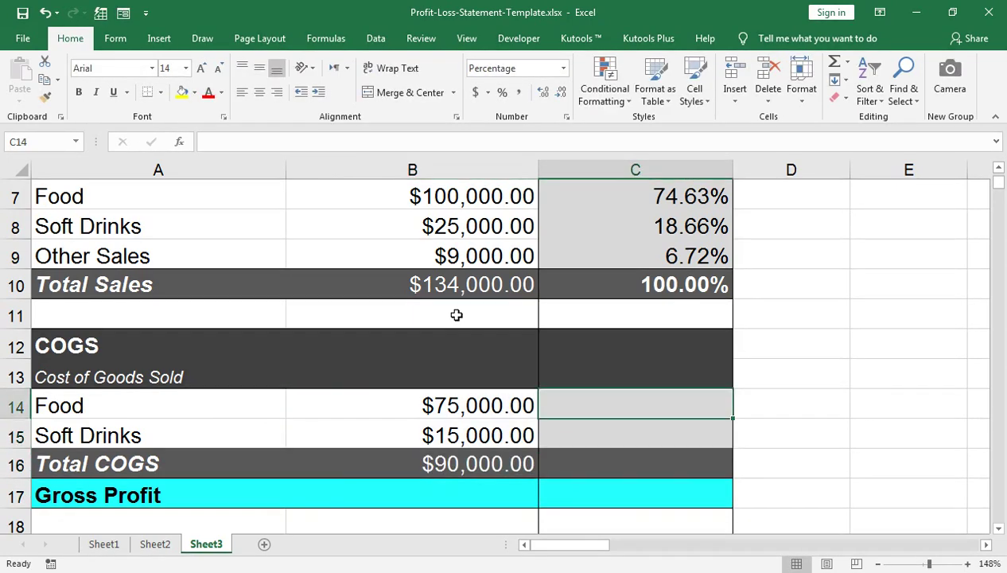
pyautogui.write('=if')
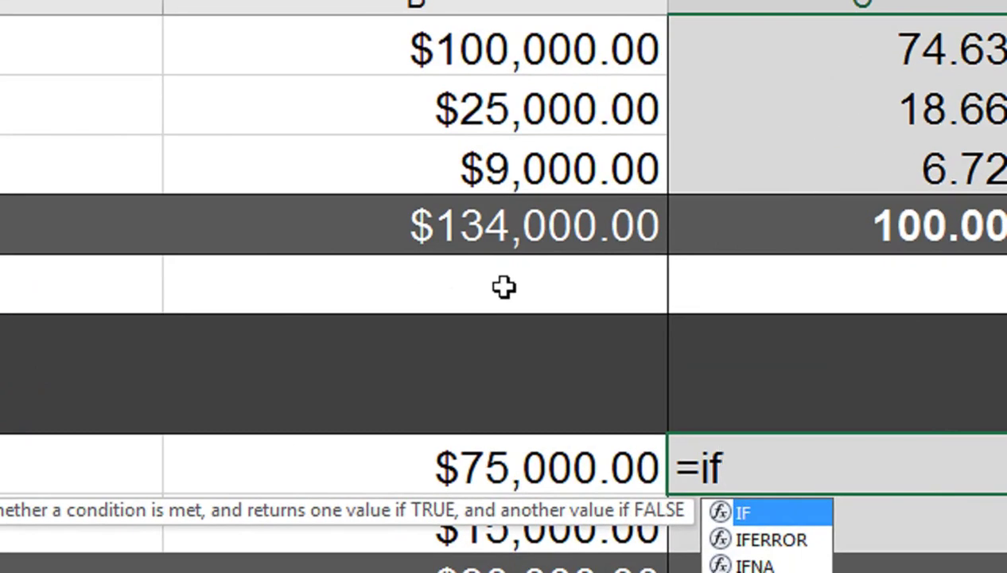
pyautogui.press('Tab')
pyautogui.press('BackSpace')
pyautogui.press('Down')
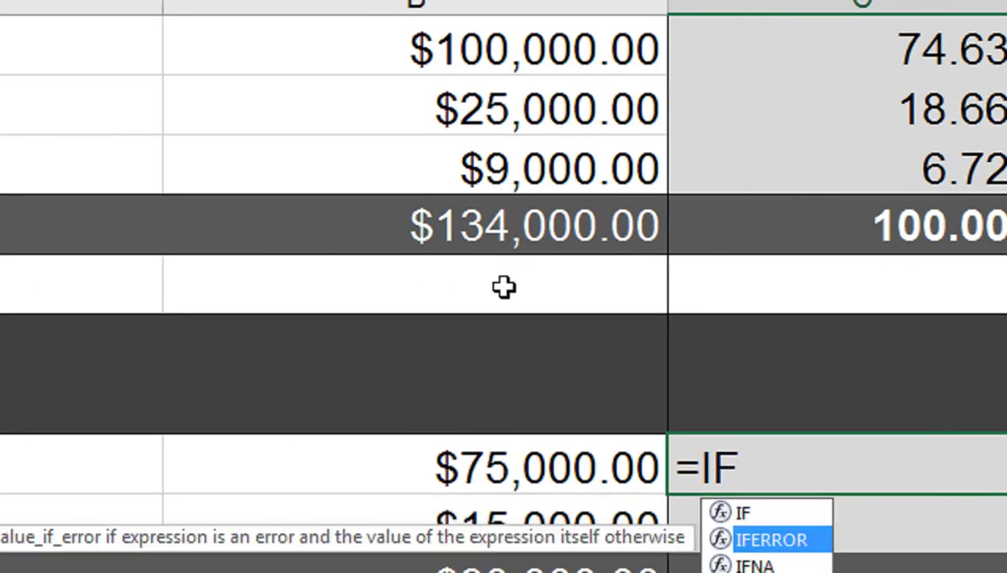
pyautogui.press('Tab')
pyautogui.press('Left')
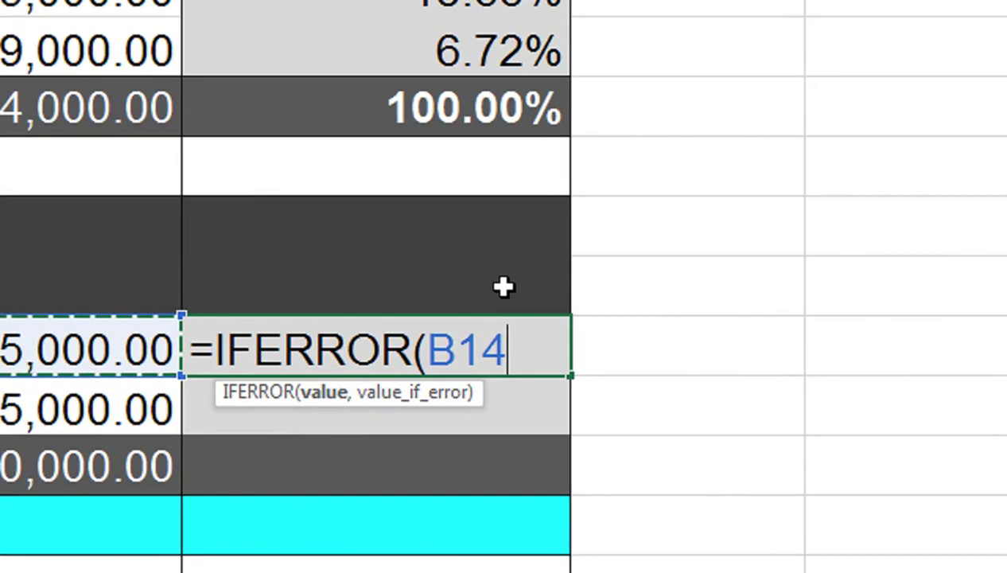
pyautogui.write('/')
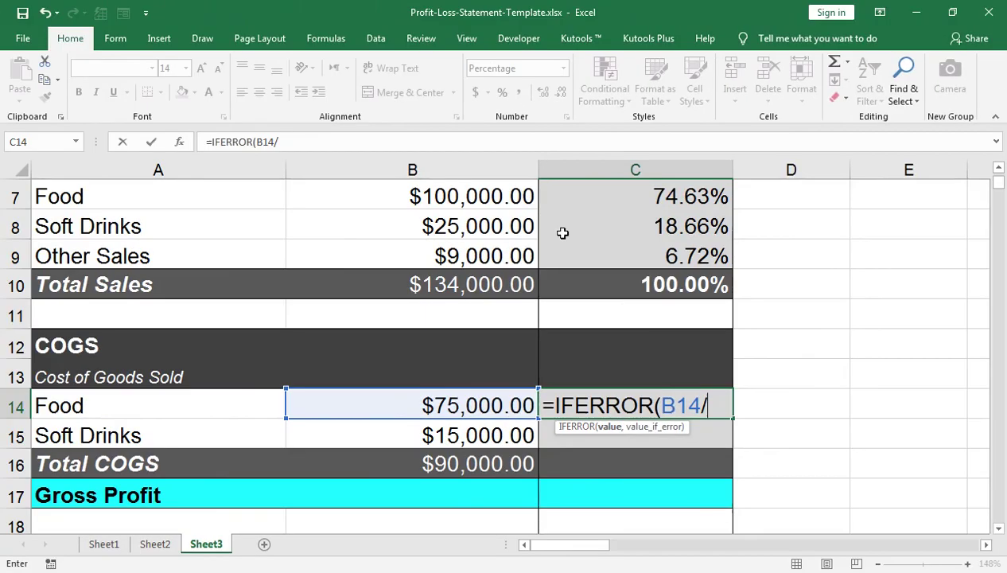
pyautogui.click(442, 194)
pyautogui.scroll(1, 449, 198)
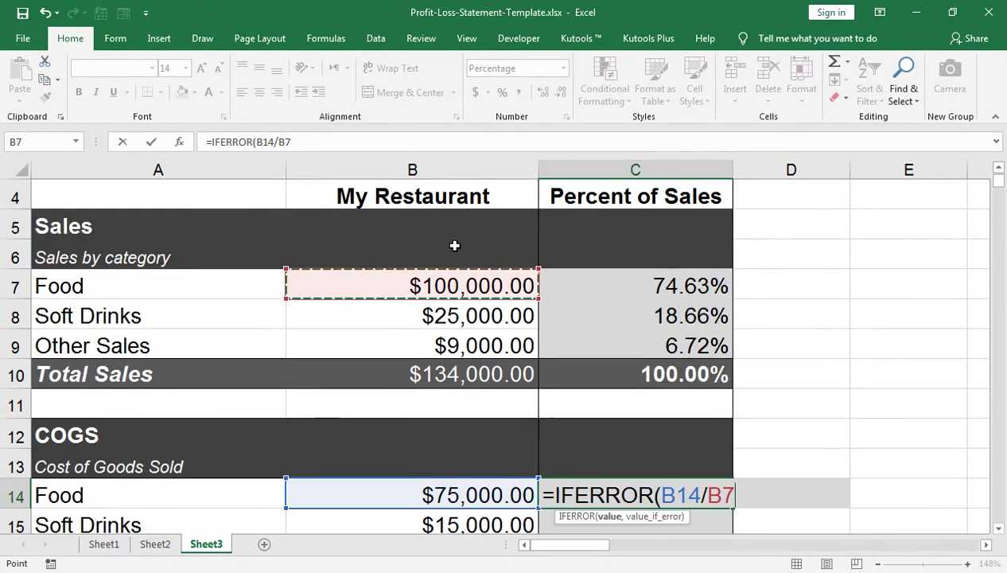
pyautogui.scroll(-1, 482, 286)
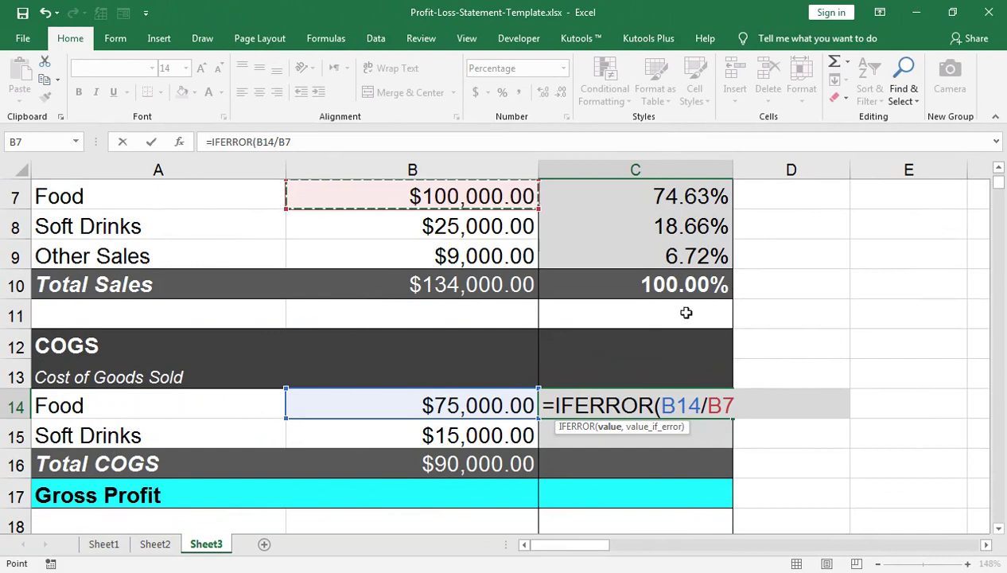
pyautogui.write(',')
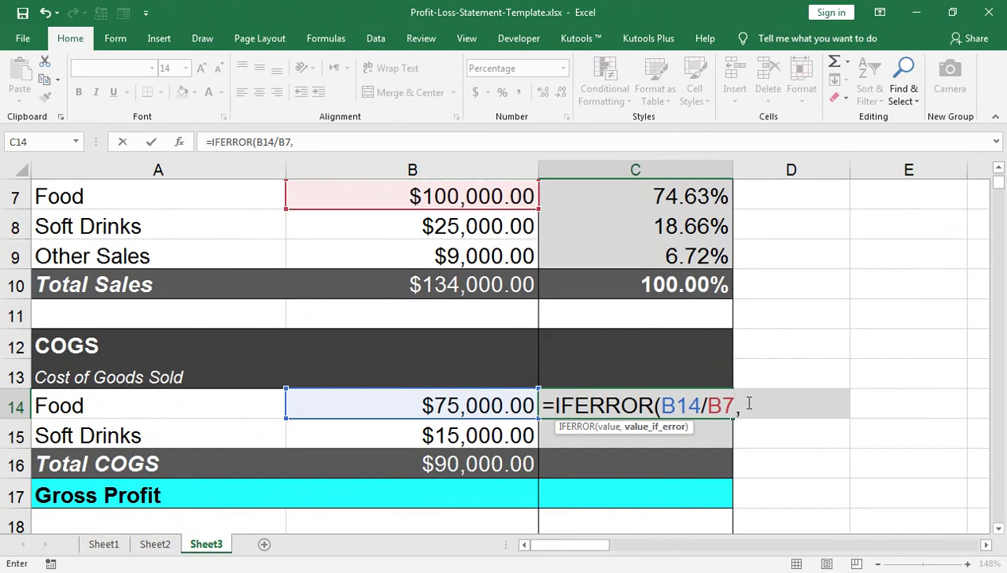
pyautogui.write('""')
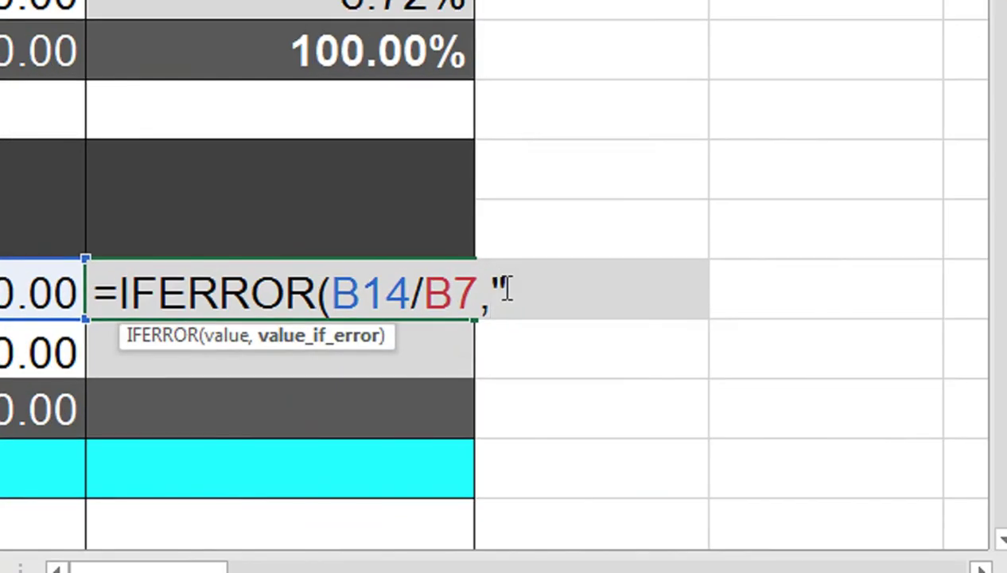
pyautogui.write(')')
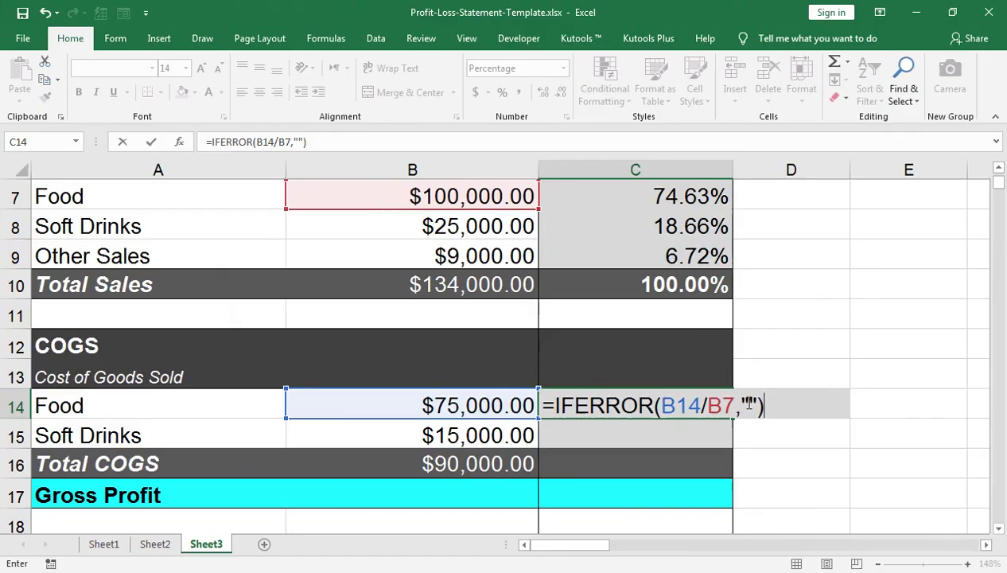
pyautogui.press('Return')
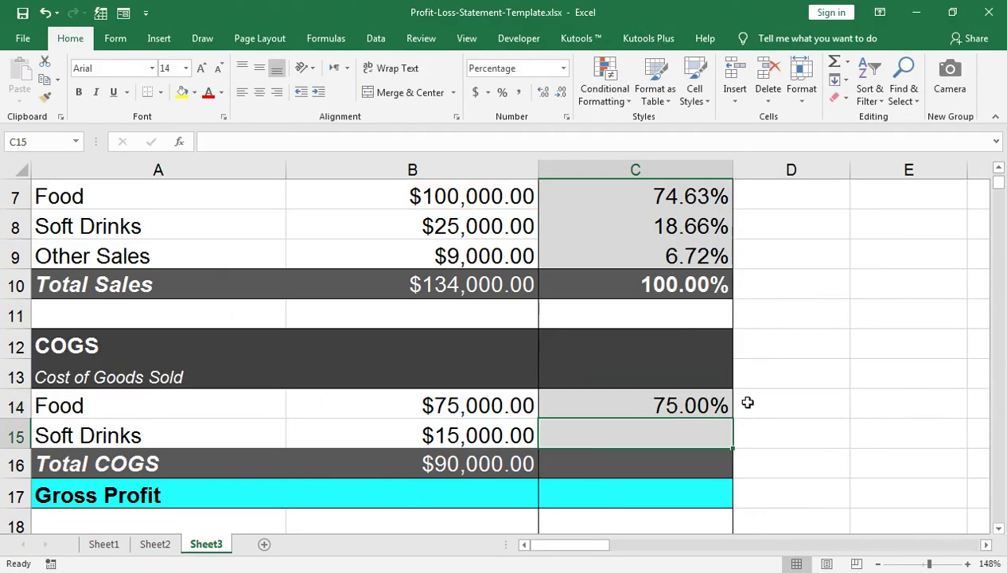
pyautogui.click(675, 402)
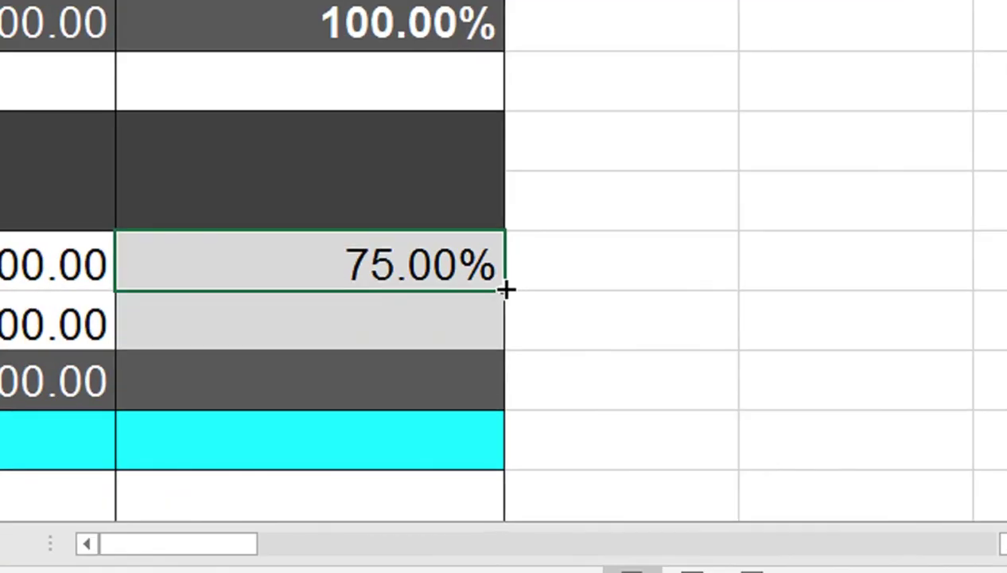
pyautogui.moveTo(507, 291); pyautogui.dragTo(499, 328)
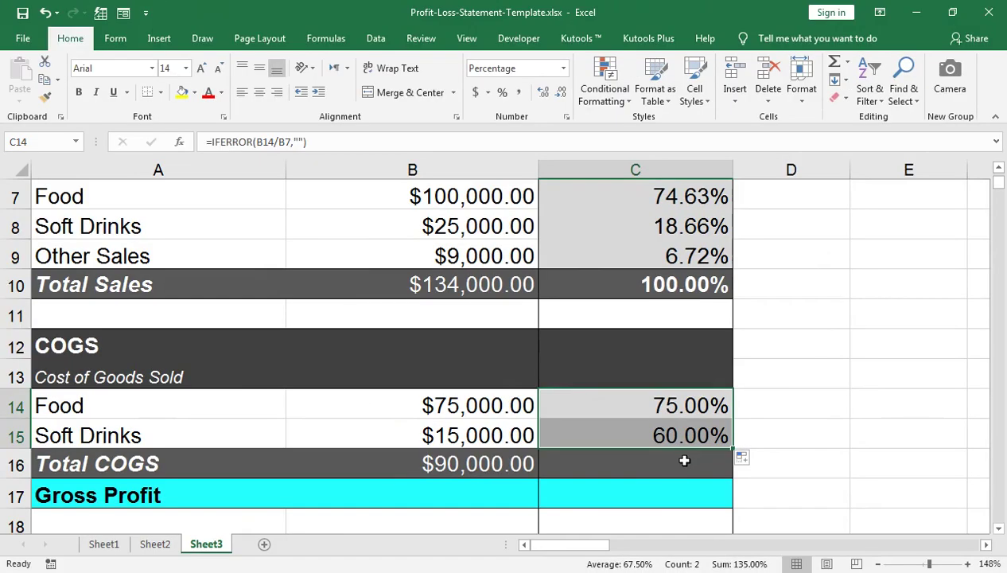
# Calculate the Total COGS percent of total sales in C16 with the formula =IFERROR(B16/B10,"")
pyautogui.click(660, 462)
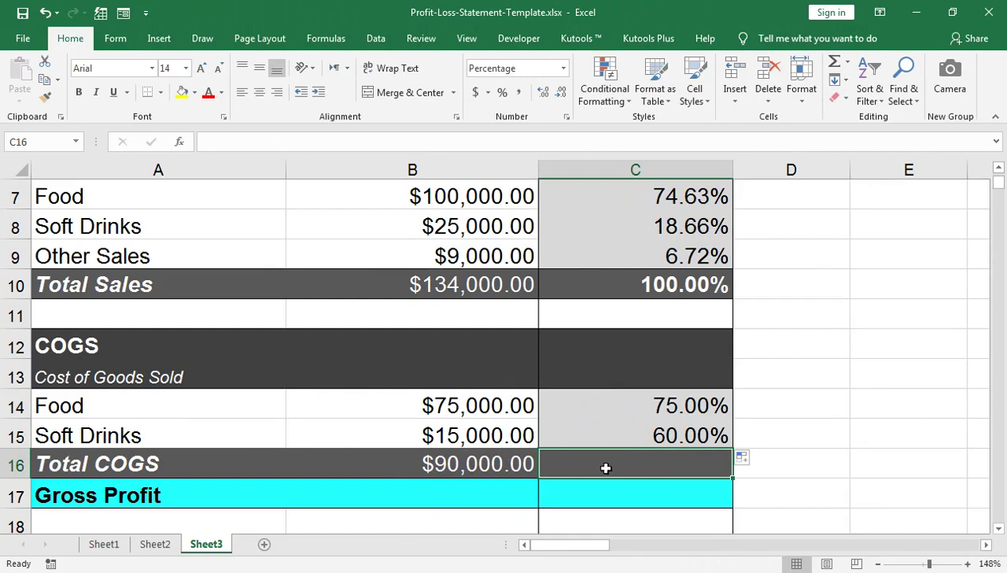
pyautogui.write('=if')
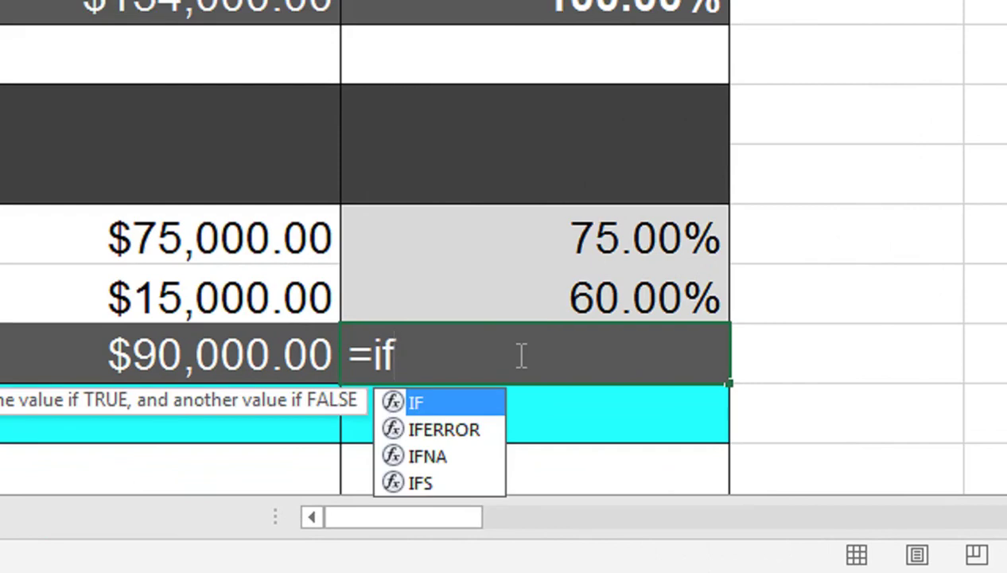
pyautogui.press('Down')
pyautogui.press('Tab')
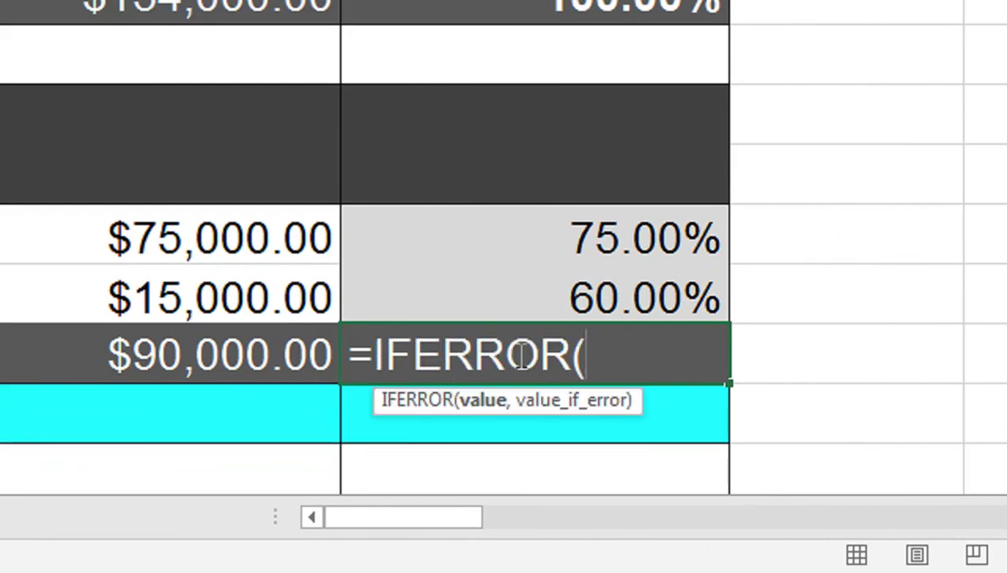
pyautogui.press('Left')
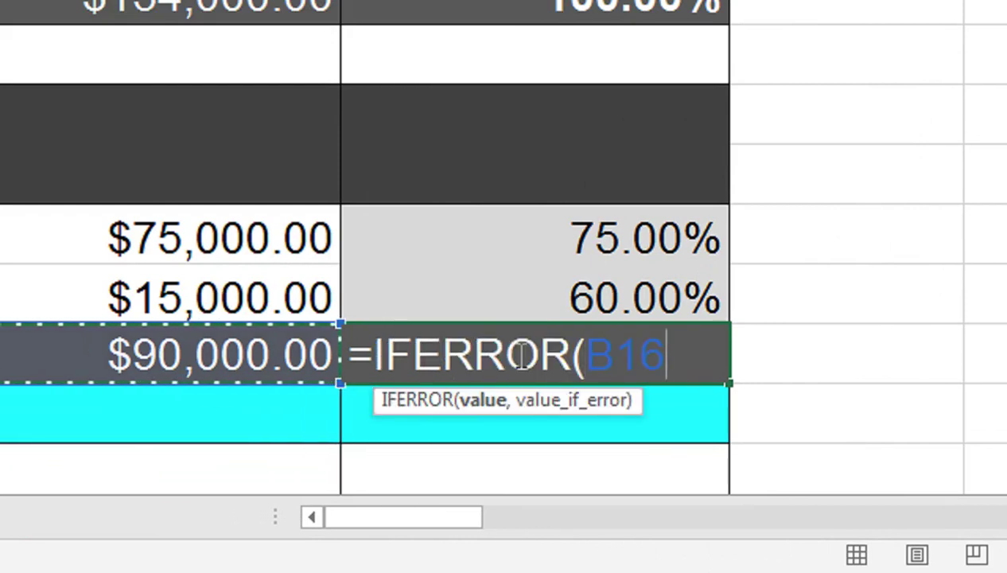
pyautogui.write('/')
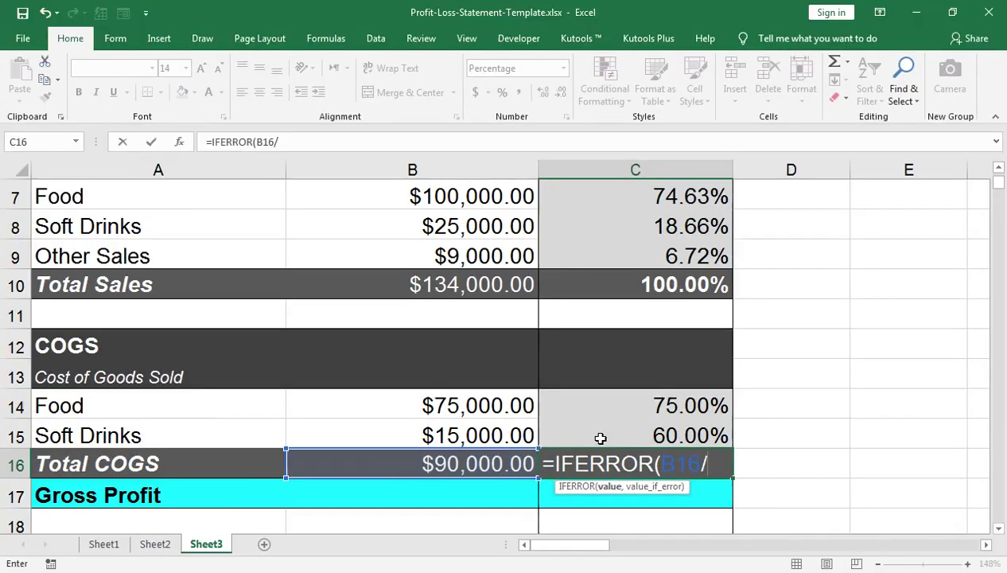
pyautogui.click(443, 280)
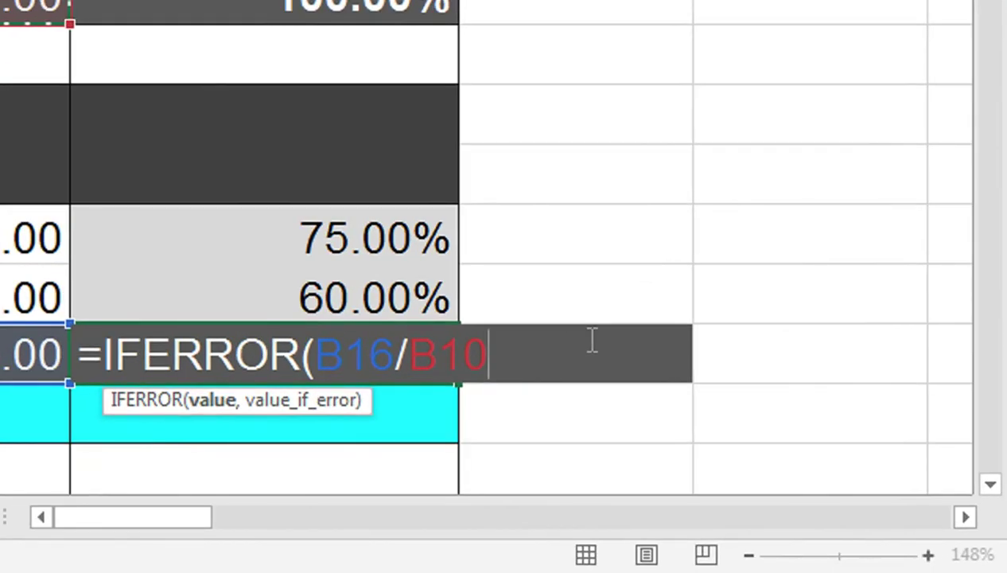
pyautogui.write(',')
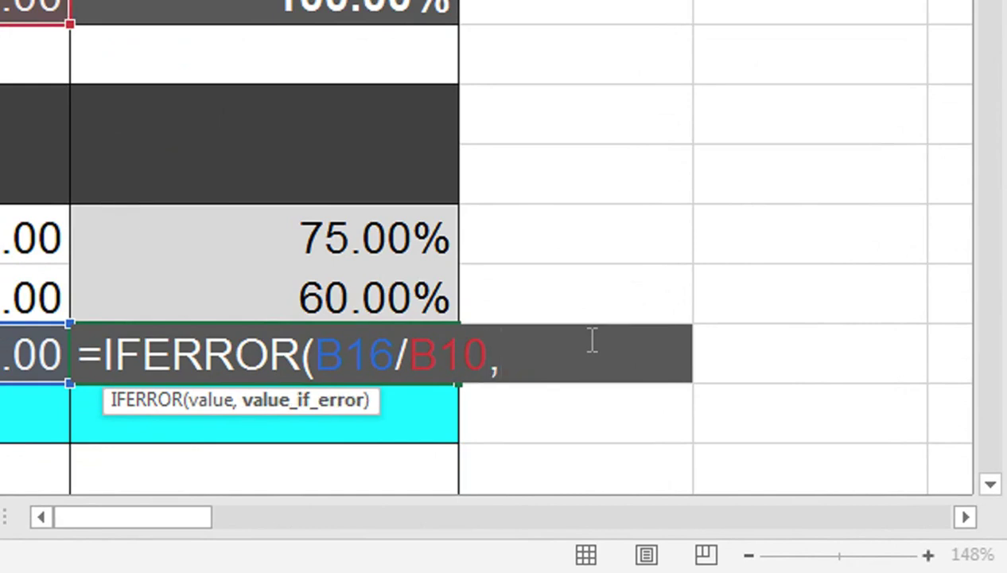
pyautogui.write('"")')
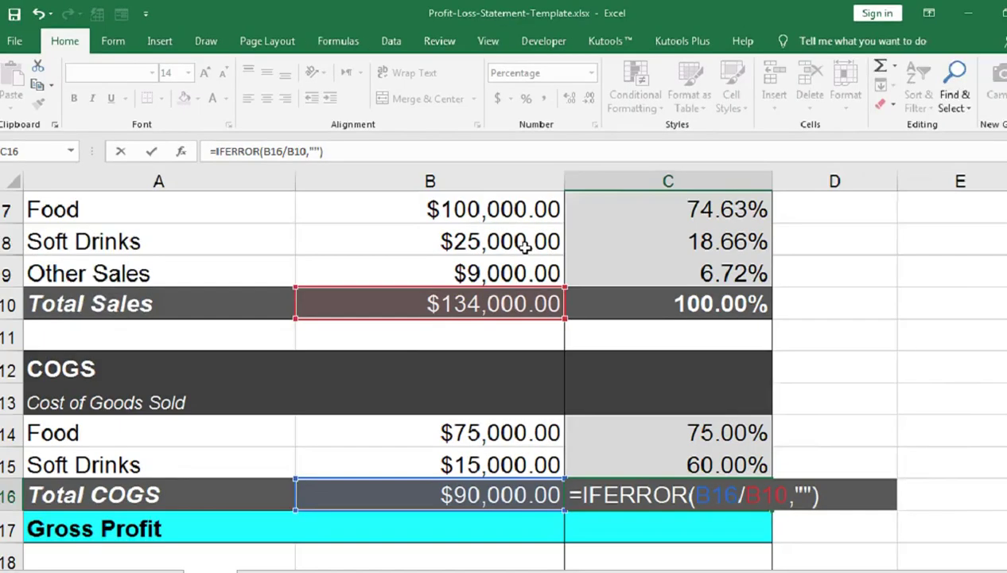
pyautogui.press('Return')
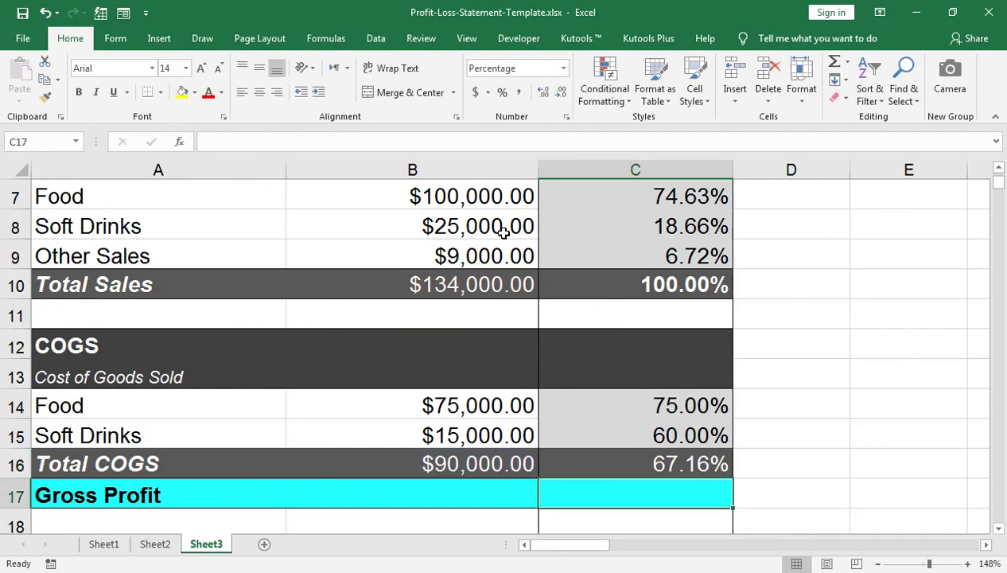
pyautogui.press('Up')
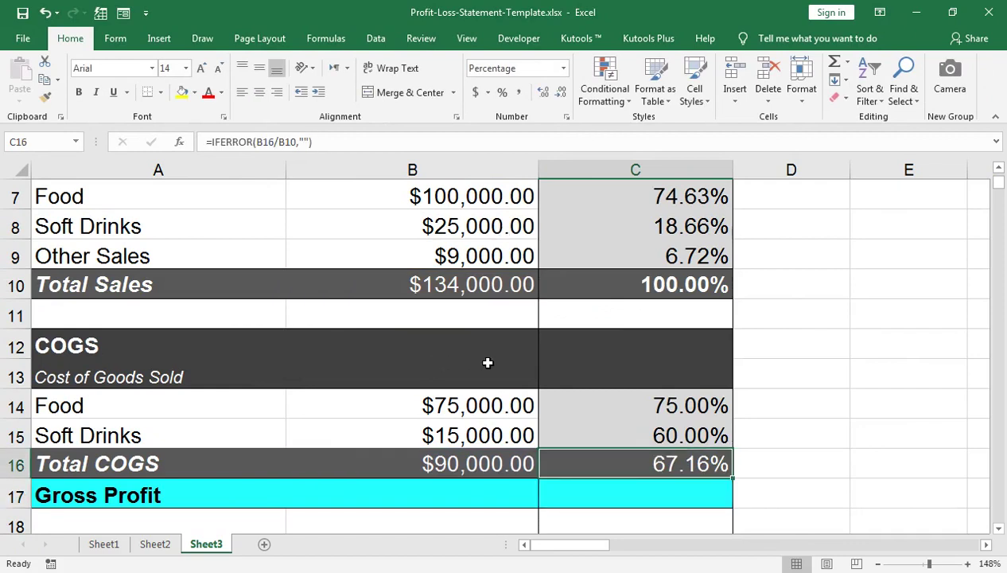
# Calculate Gross Profit in B17 as total sales minus total COGS with the formula =B10-B16
pyautogui.click(503, 483)
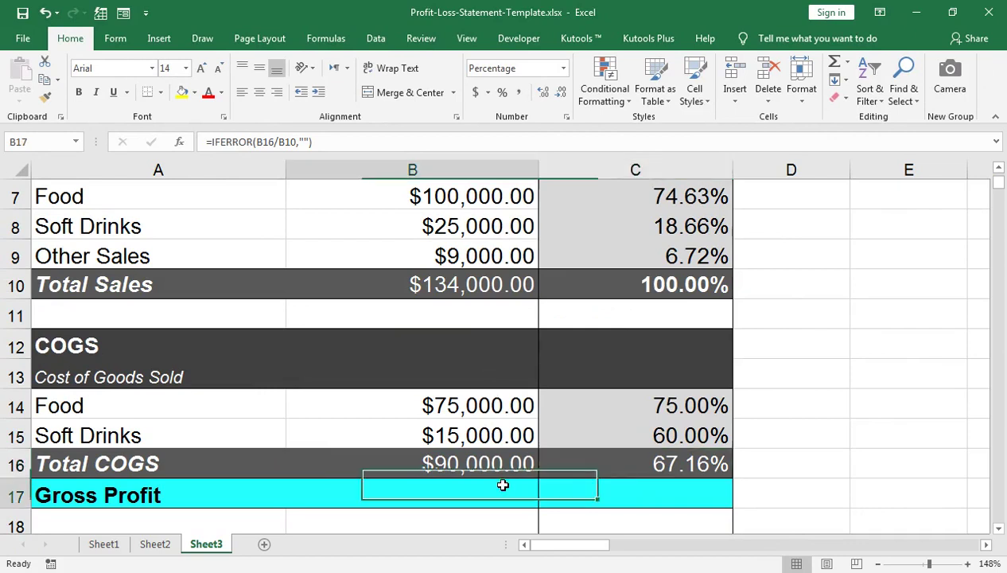
pyautogui.scroll(-1, 503, 484)
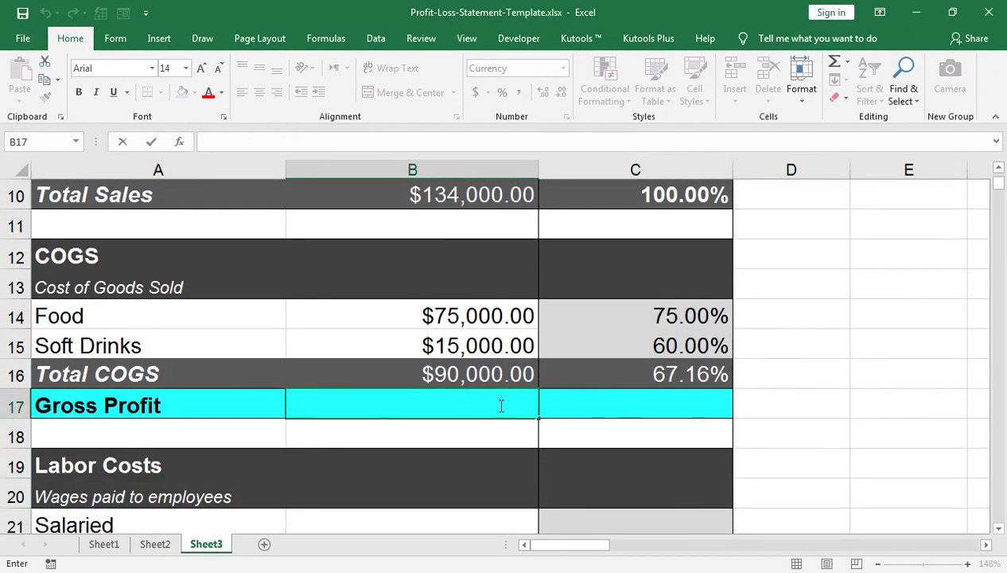
pyautogui.write('=')
pyautogui.click(431, 203)
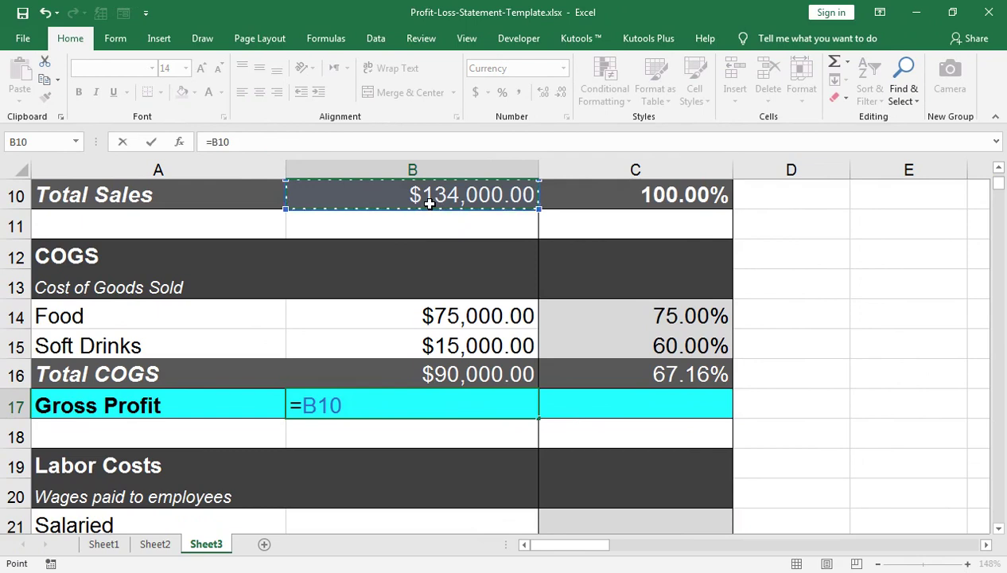
pyautogui.scroll(1, 395, 270)
pyautogui.scroll(1, 238, 236)
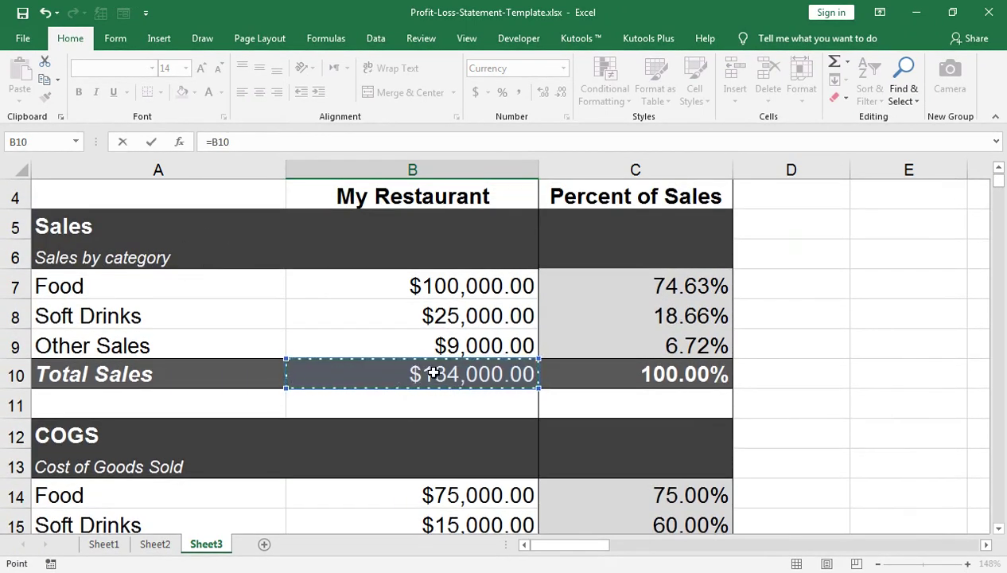
pyautogui.scroll(-1, 433, 371)
pyautogui.write('-')
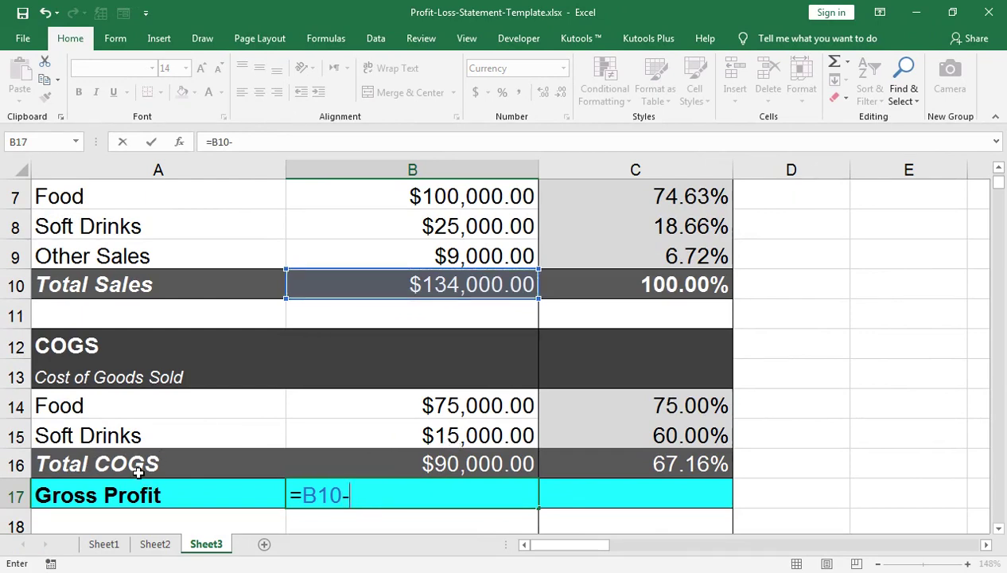
pyautogui.click(400, 463)
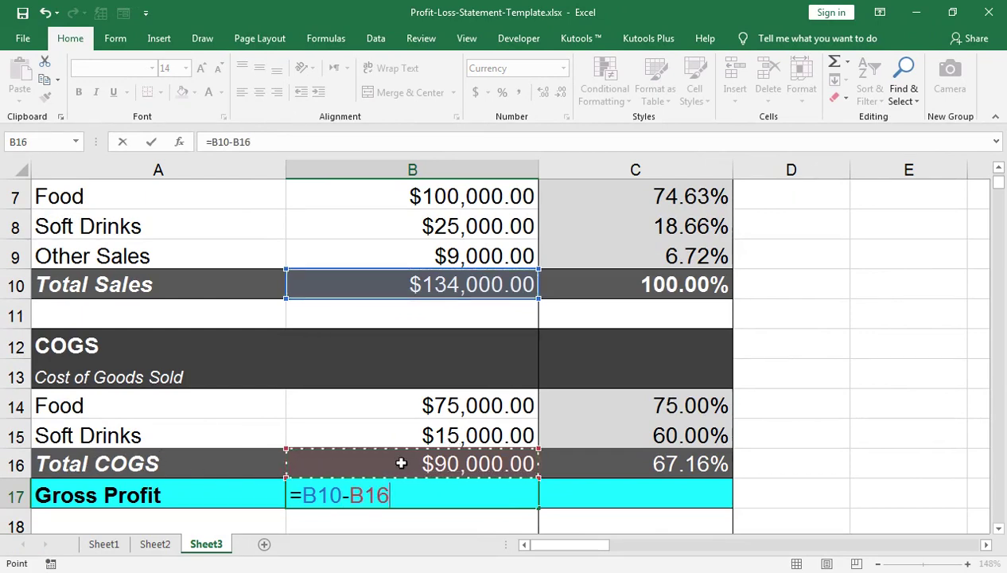
pyautogui.press('Return')
pyautogui.click(401, 463)
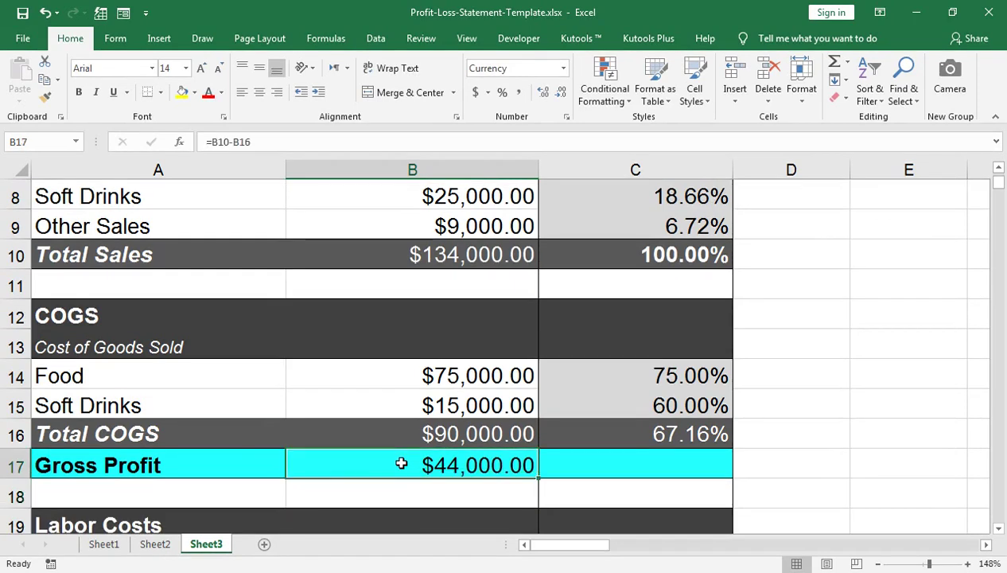
# Calculate the Gross Profit percent of total sales in C17 with the formula =IFERROR(B17/B10,"")
pyautogui.press('Right')
pyautogui.write('=')
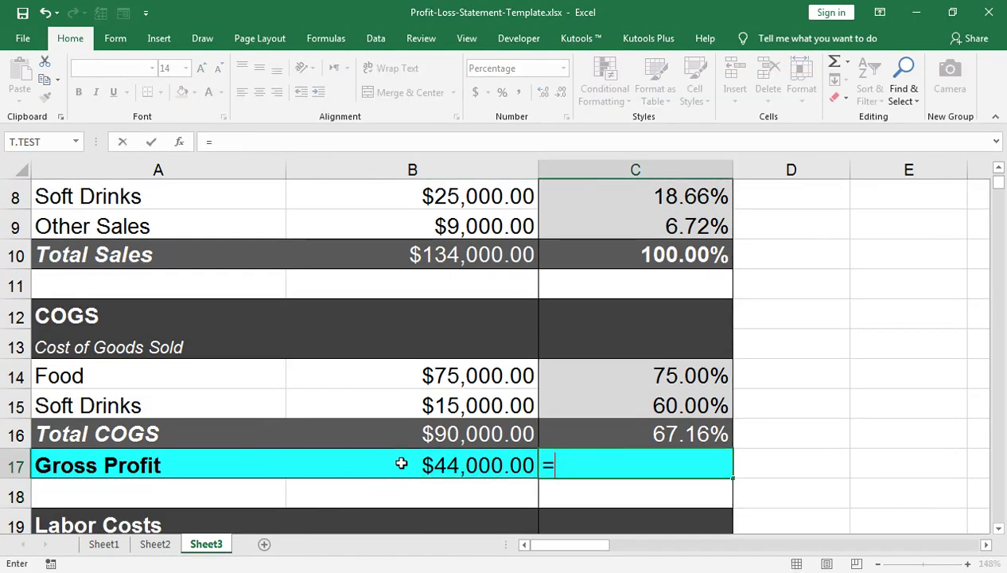
pyautogui.write('if')
pyautogui.press('Down')
pyautogui.press('Tab')
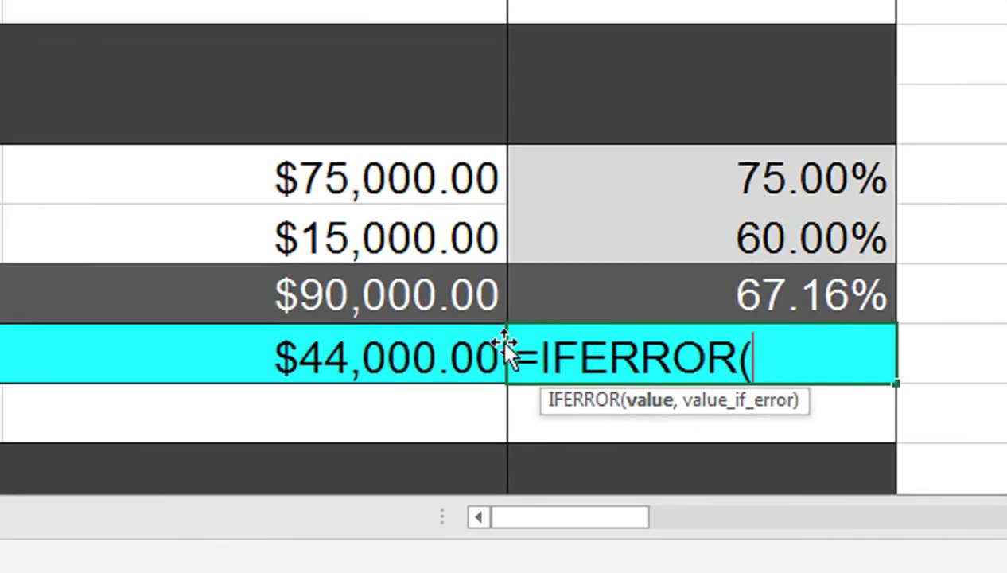
pyautogui.click(430, 355)
pyautogui.write('/')
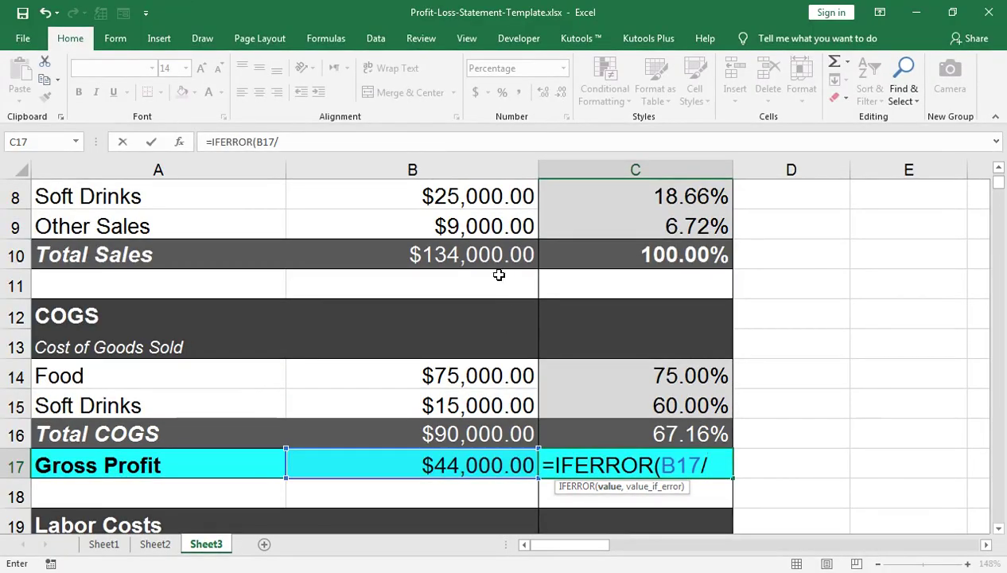
pyautogui.click(482, 251)
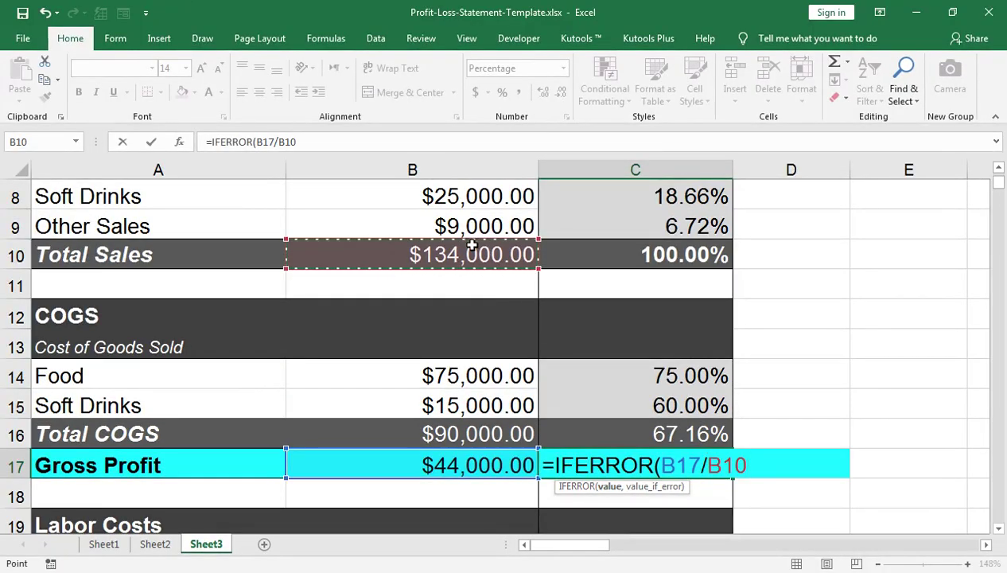
pyautogui.write(',')
pyautogui.write("''")
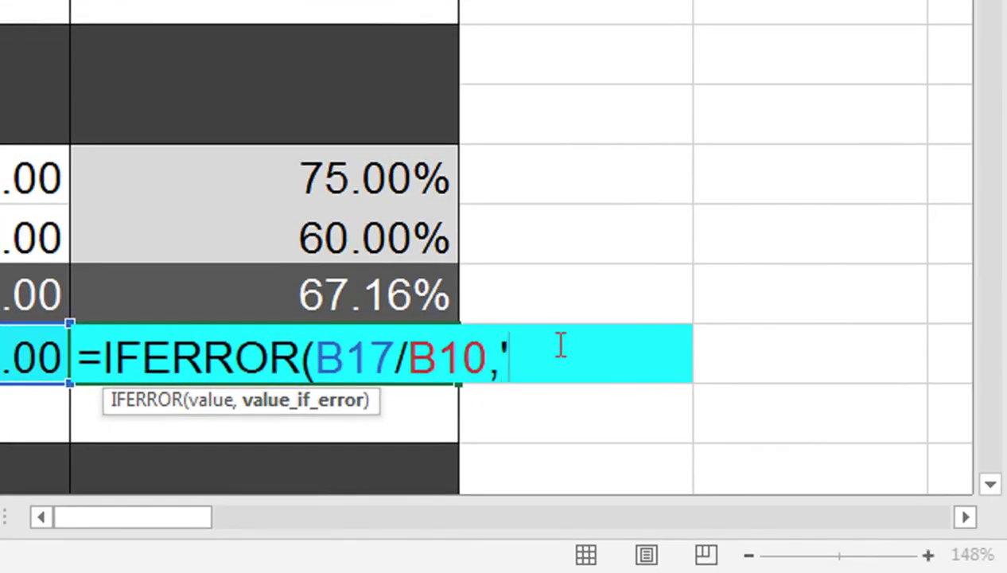
pyautogui.press('BackSpace')
pyautogui.press('BackSpace')
pyautogui.write('"")')
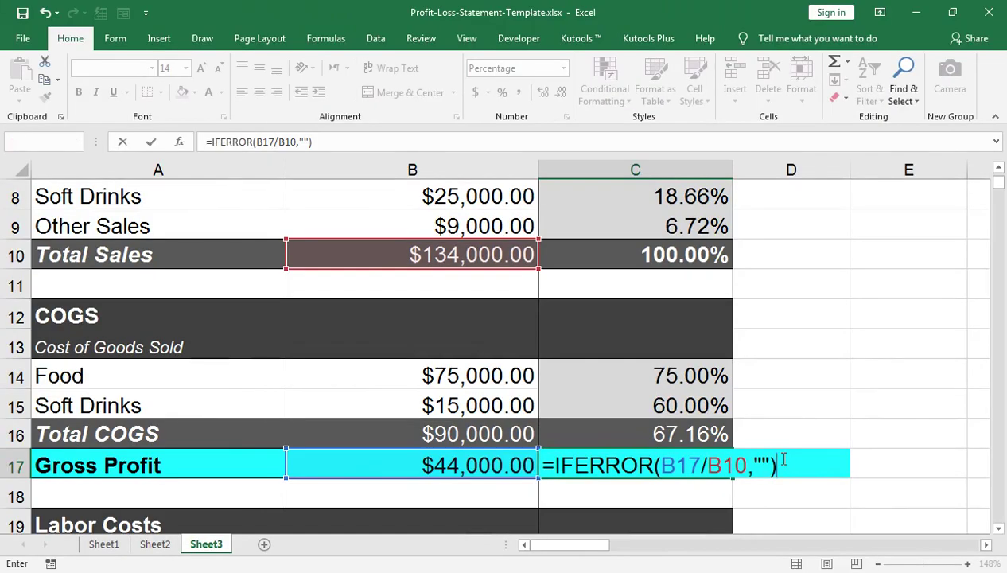
pyautogui.press('Return')
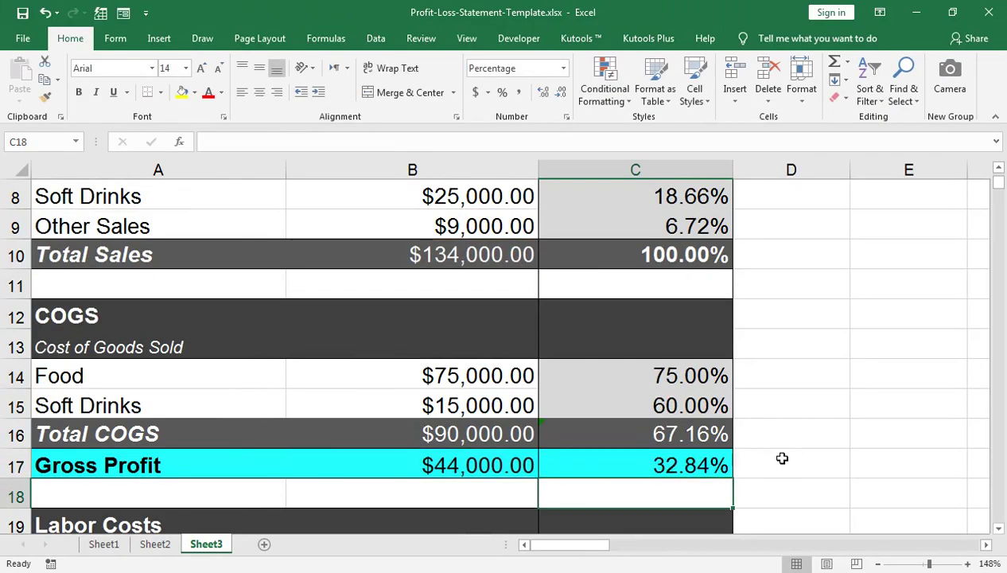
pyautogui.press('Up')
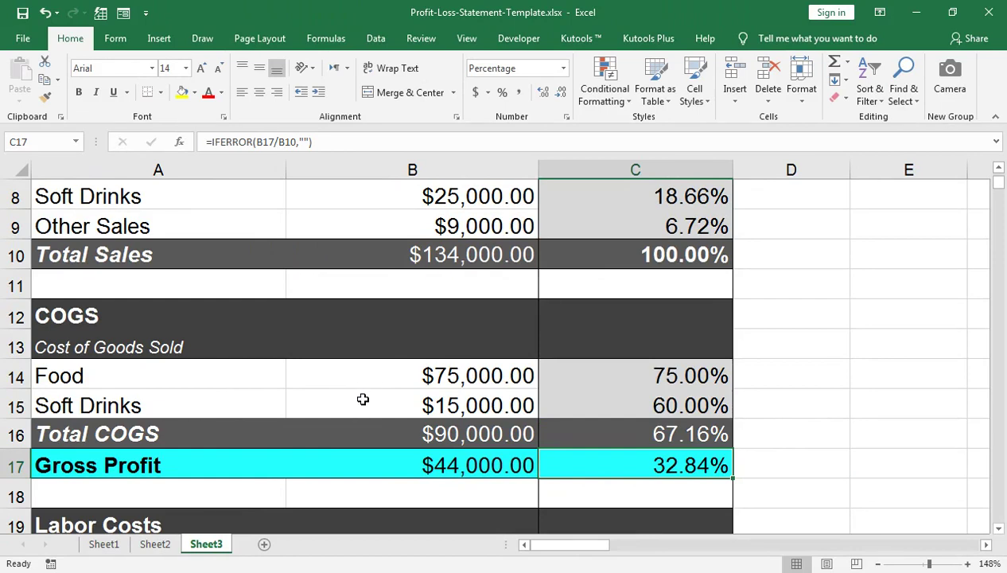
# Enter the labor costs in B21:B24: 35000 for Salaried, 800 for Hourly, 1500 for Payroll Tax and 2000 for Benefits
pyautogui.scroll(-2, 372, 401)
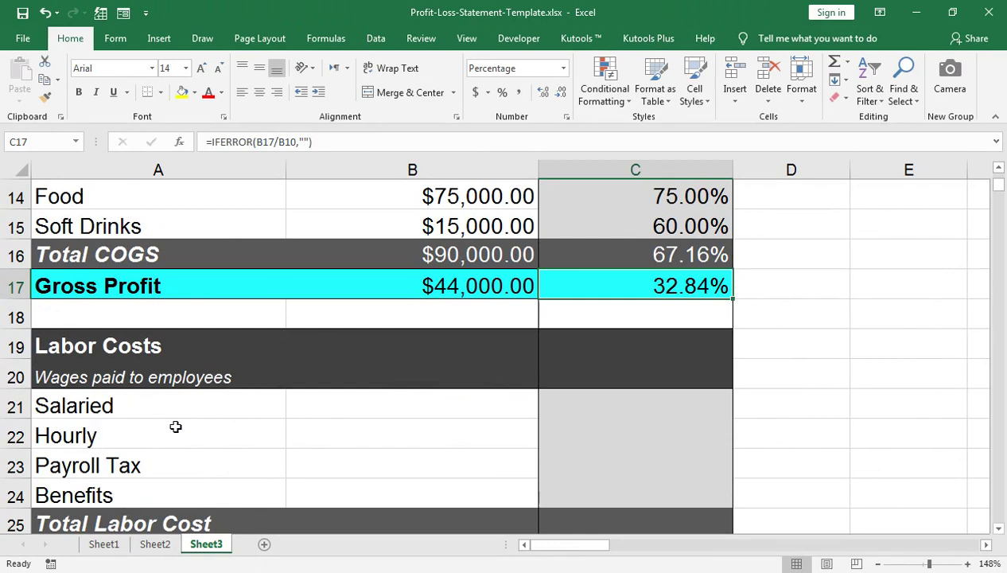
pyautogui.scroll(-1, 176, 427)
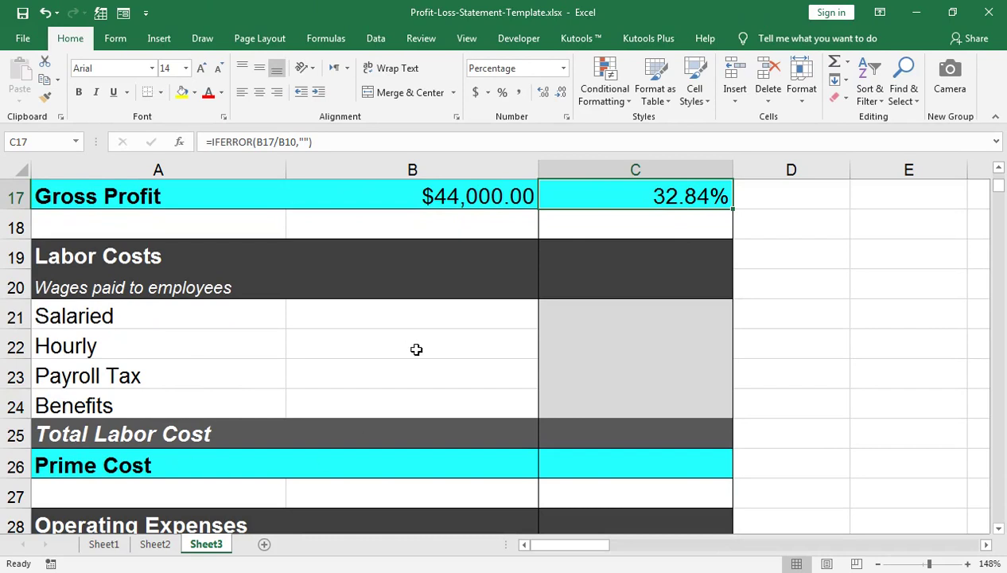
pyautogui.click(467, 318)
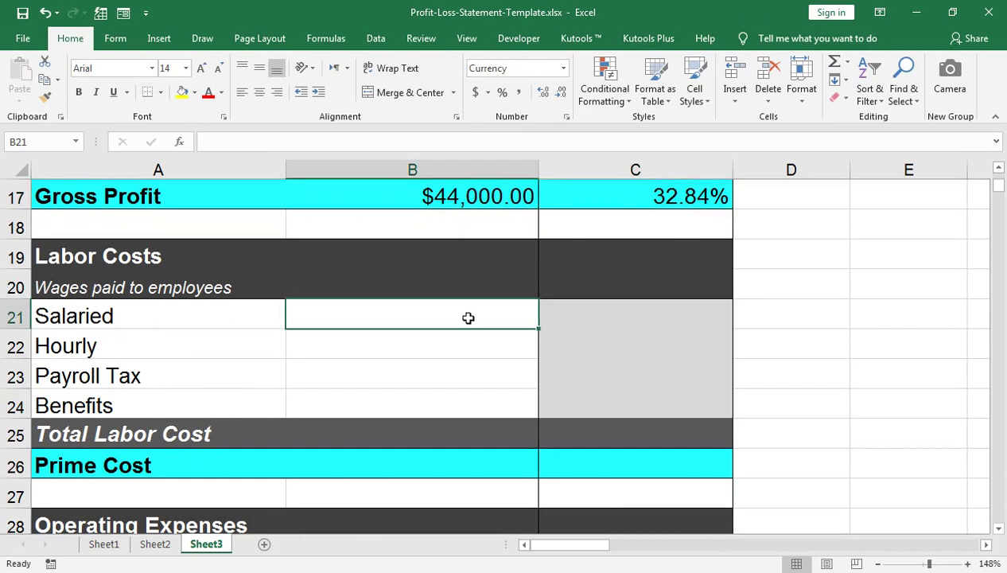
pyautogui.write('35000')
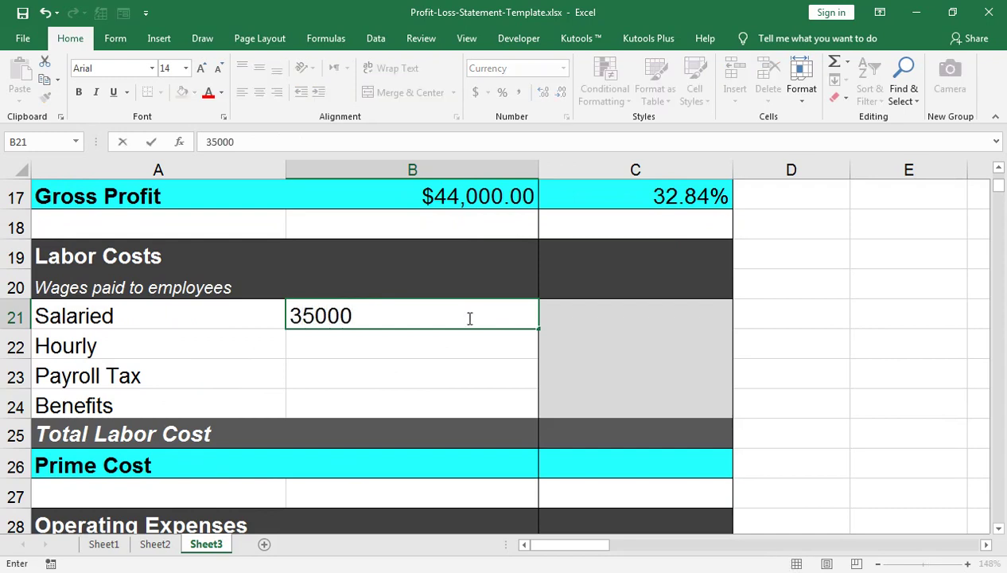
pyautogui.press('Return')
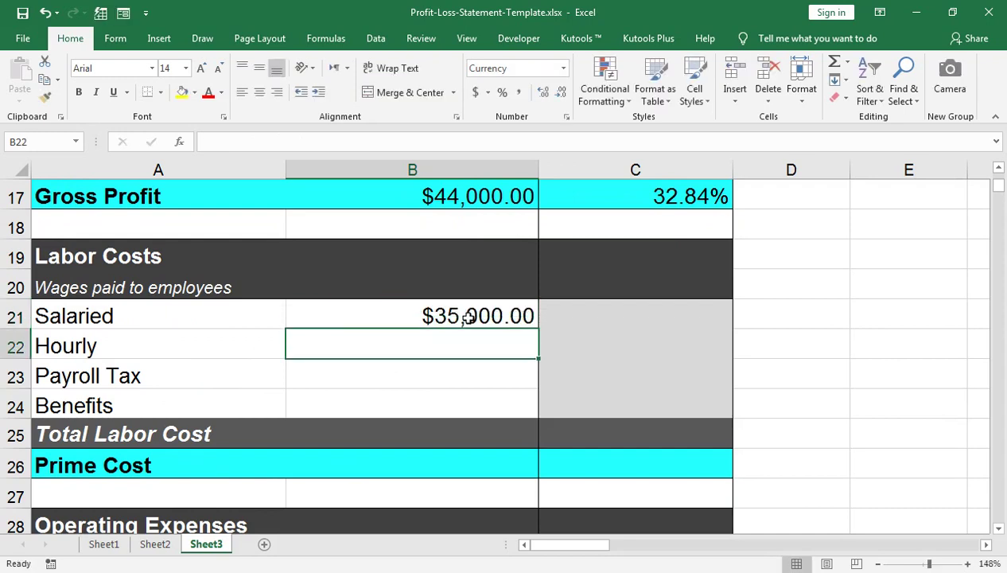
pyautogui.write('800')
pyautogui.press('Return')
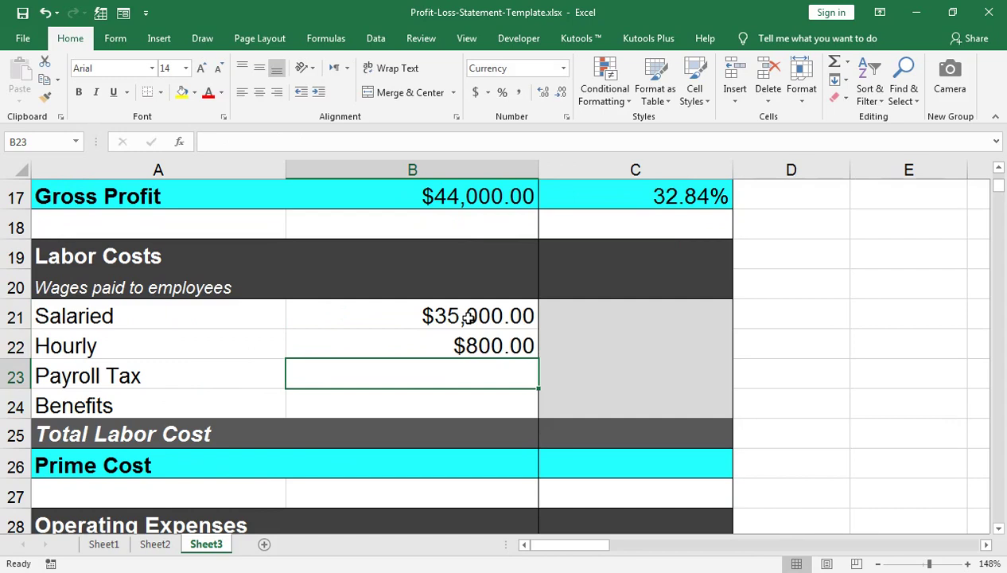
pyautogui.write('1500')
pyautogui.press('Return')
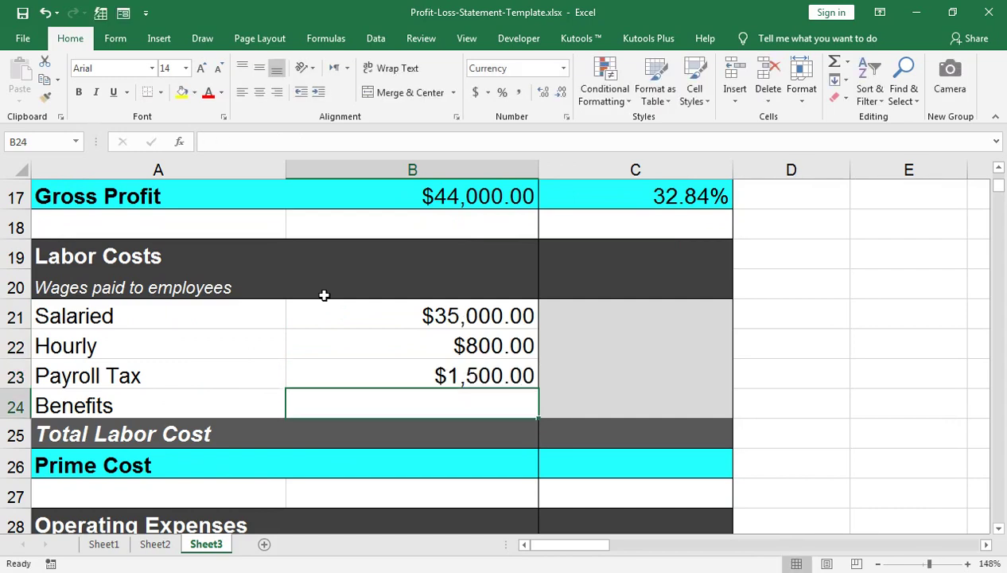
pyautogui.write('2000')
pyautogui.press('Return')
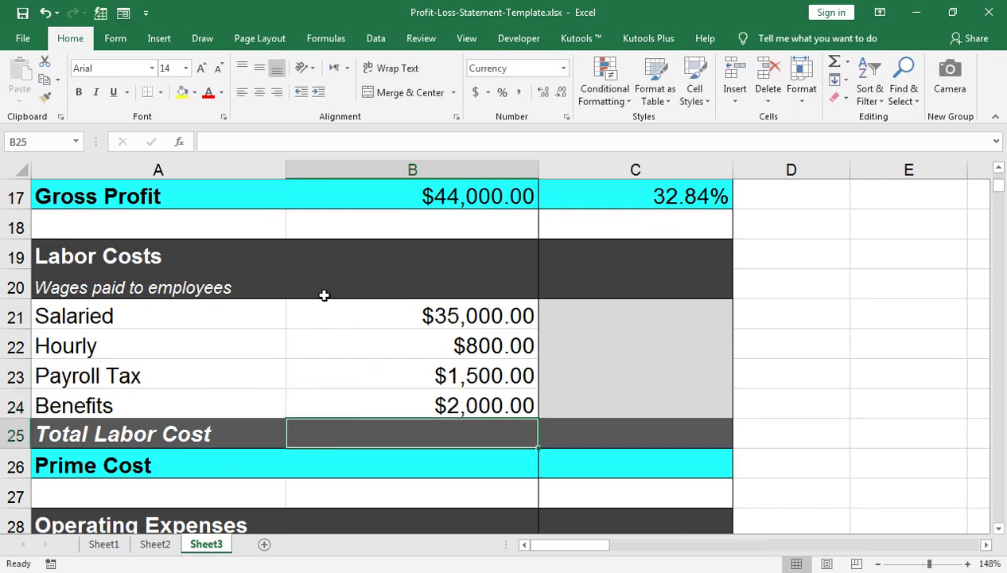
# Calculate Total Labor Cost in B25 with the formula =SUM(B21:B24)
pyautogui.hotkey('alt', '=')
pyautogui.press('Return')
pyautogui.press('Up')
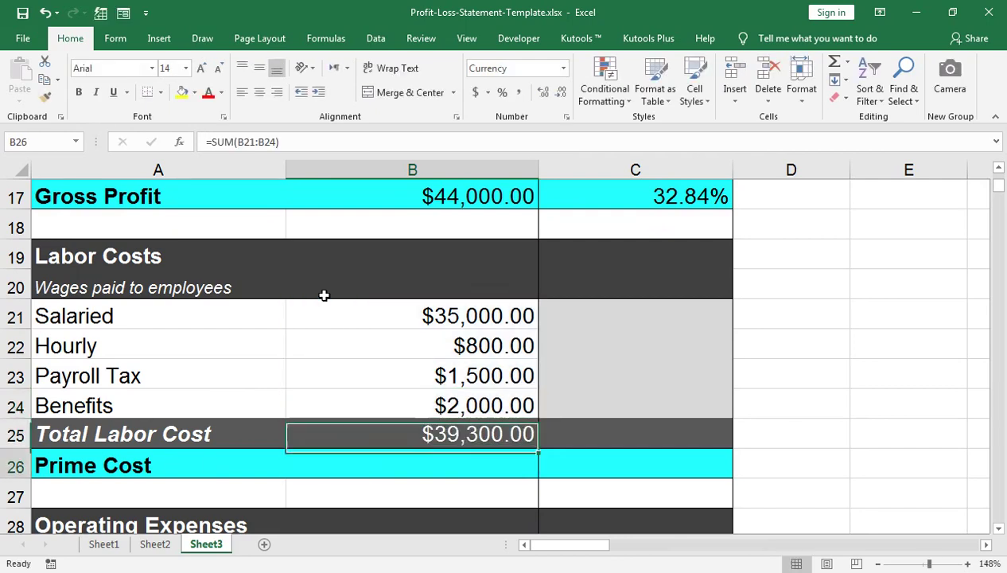
# Calculate Prime Cost in B26 as total labor cost plus total COGS with the formula =B25+B16
pyautogui.press('Down')
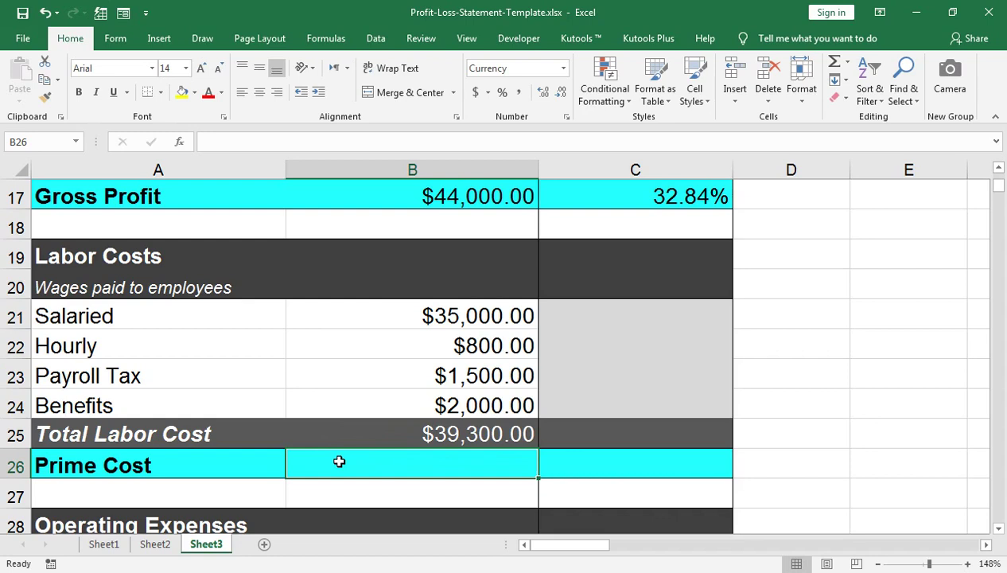
pyautogui.write('=')
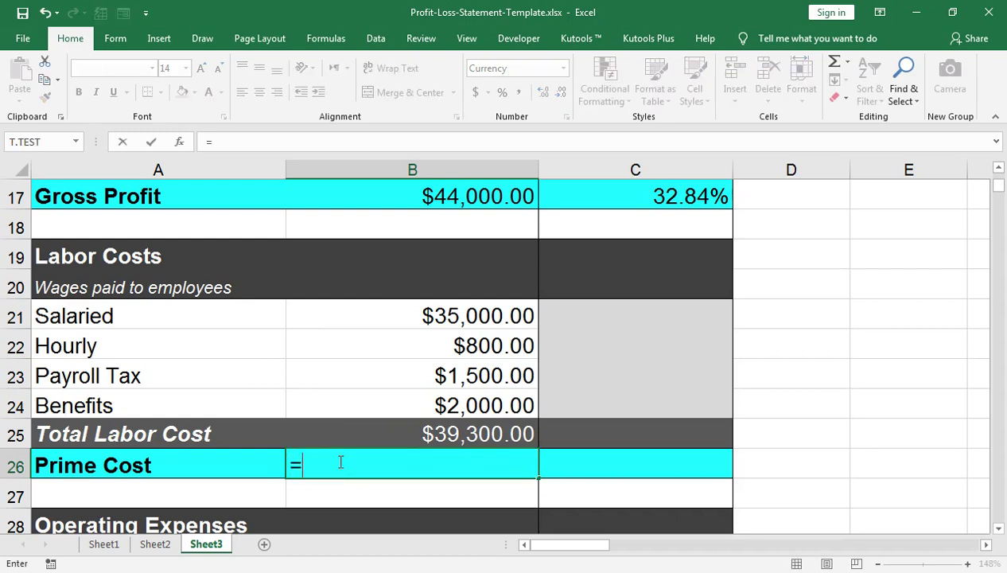
pyautogui.press('Up')
pyautogui.write('+')
pyautogui.press('Up')
pyautogui.press('Up')
pyautogui.press('Up')
pyautogui.press('Up')
pyautogui.press('Up')
pyautogui.press('Up')
pyautogui.press('Up')
pyautogui.press('Up')
pyautogui.press('Up')
pyautogui.press('Up')
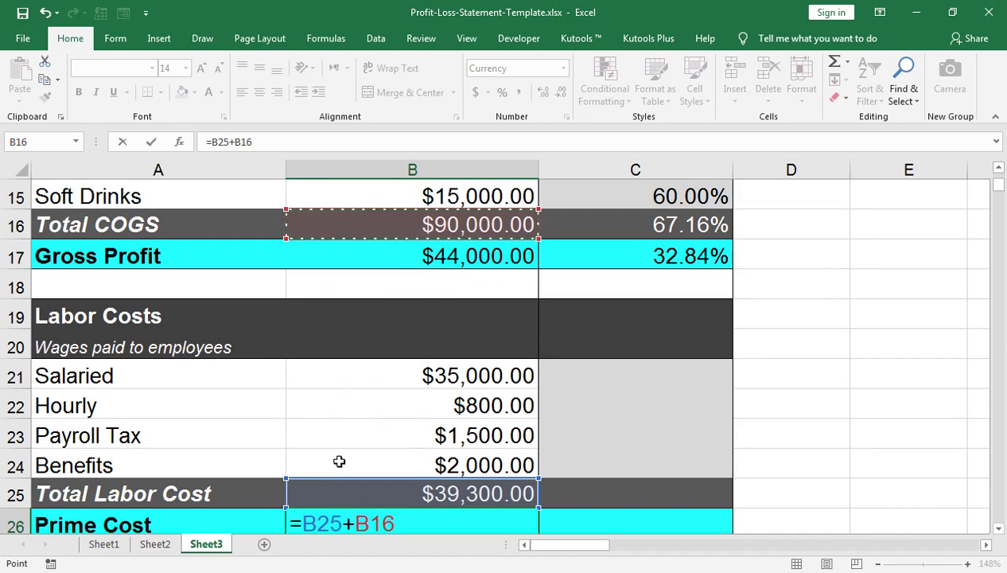
pyautogui.press('Return')
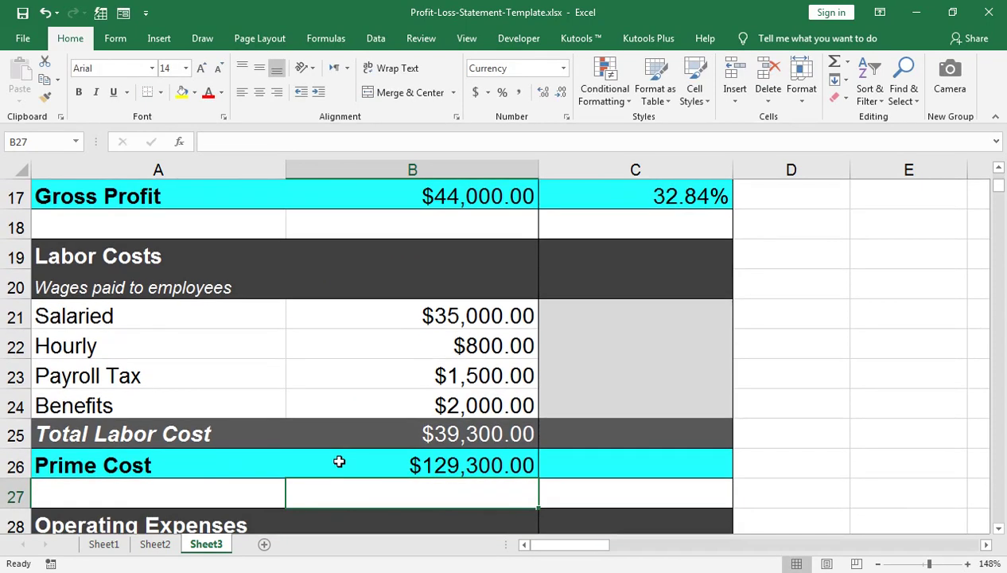
# Calculate the Salaried labor percent of total sales in C21 with the formula =IFERROR(B21/B10,"")
pyautogui.press('Up')
pyautogui.press('Right')
pyautogui.scroll(1, 339, 461)
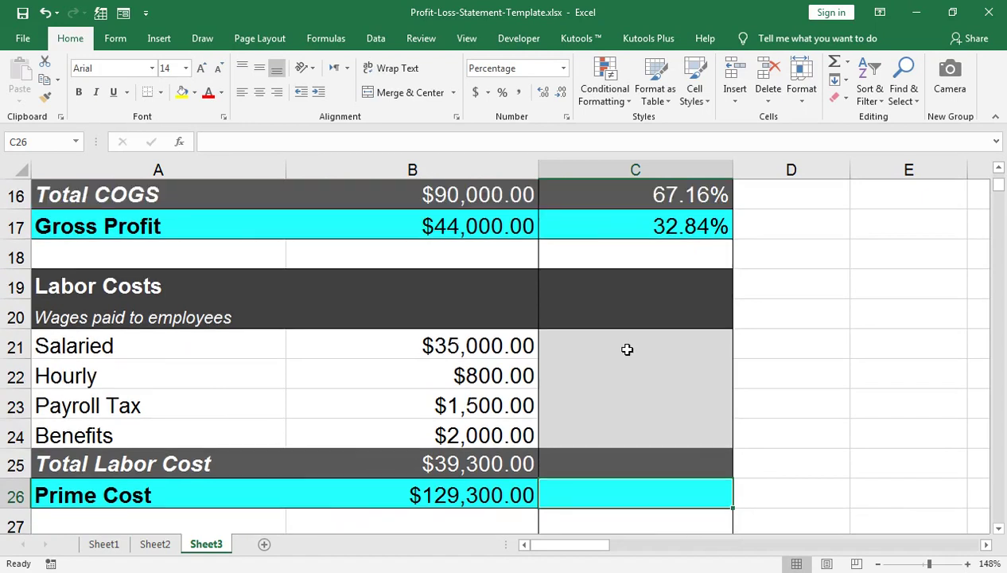
pyautogui.press('Up')
pyautogui.press('Up')
pyautogui.press('Up')
pyautogui.press('Up')
pyautogui.press('Up')
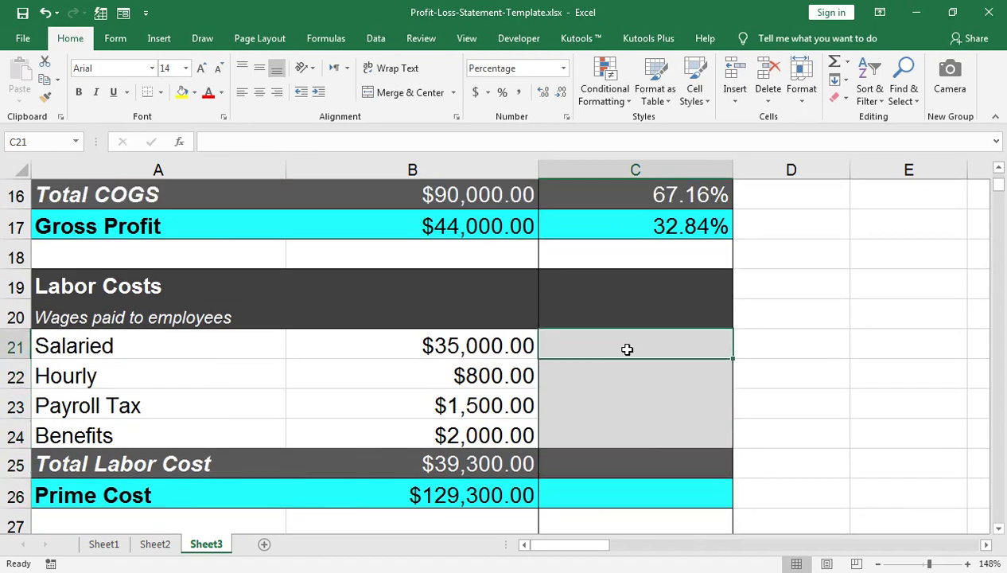
pyautogui.write('=if')
pyautogui.press('Down')
pyautogui.press('Tab')
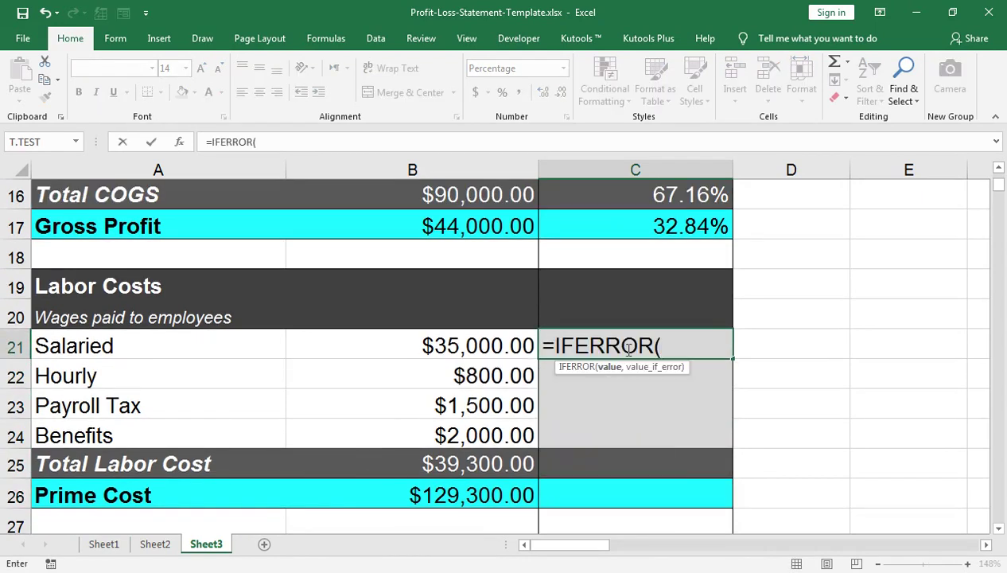
pyautogui.press('Left')
pyautogui.write('/')
pyautogui.press('Up')
pyautogui.press('Up')
pyautogui.press('Up')
pyautogui.press('Up')
pyautogui.press('Up')
pyautogui.press('Up')
pyautogui.press('Up')
pyautogui.press('Up')
pyautogui.press('Up')
pyautogui.press('Up')
pyautogui.press('Up')
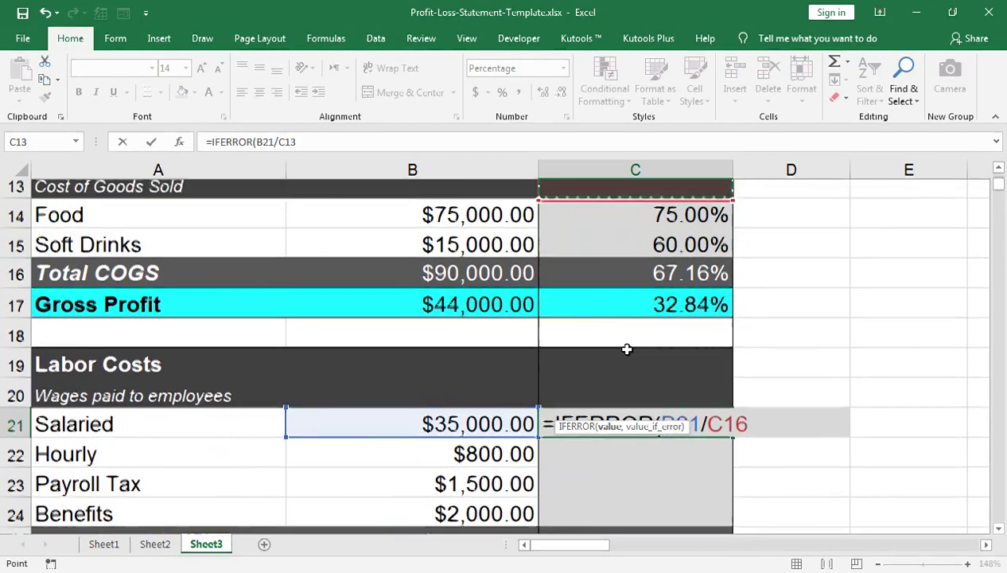
pyautogui.press('Up')
pyautogui.press('Left')
pyautogui.press('Down')
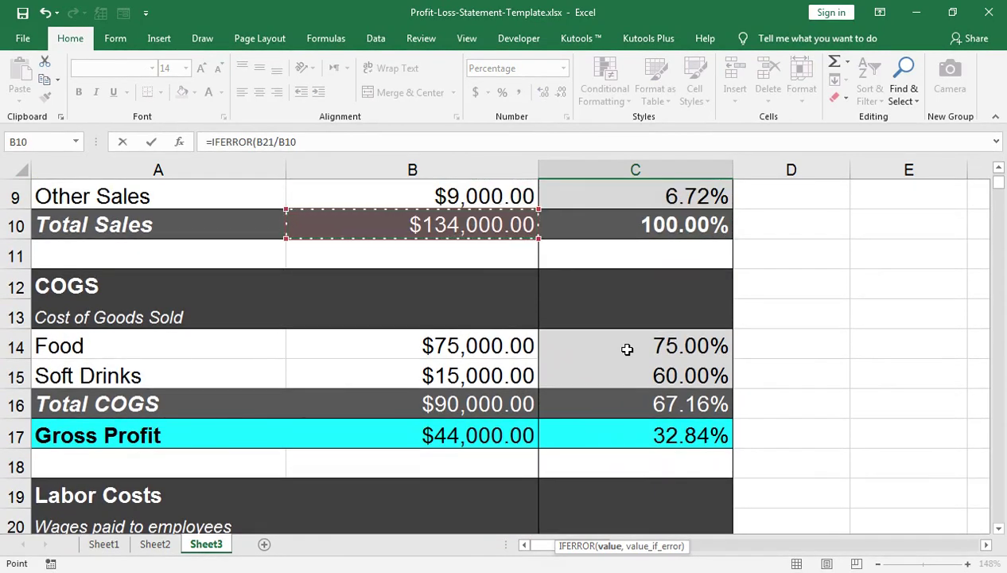
pyautogui.write(',')
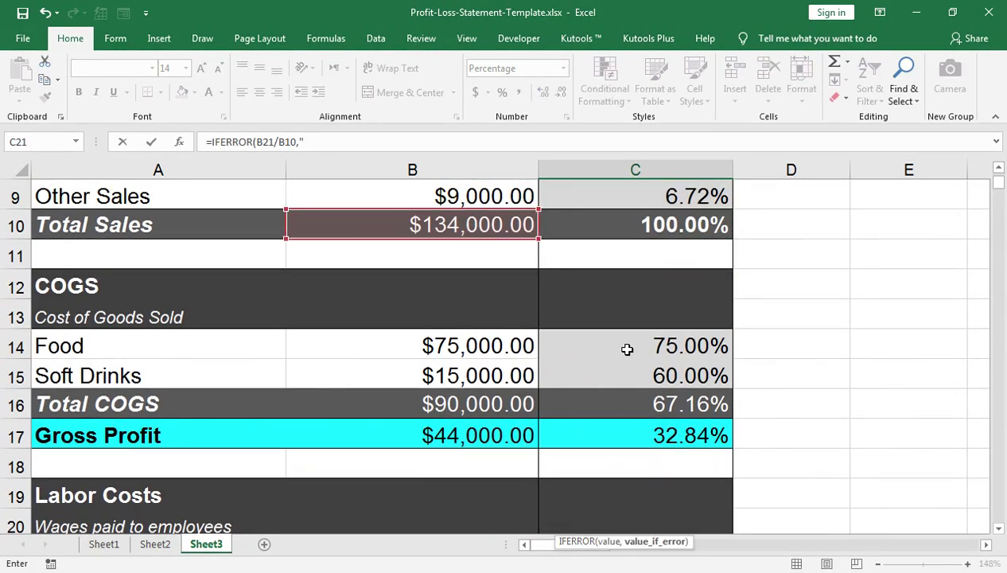
pyautogui.write('"")')
pyautogui.press('Return')
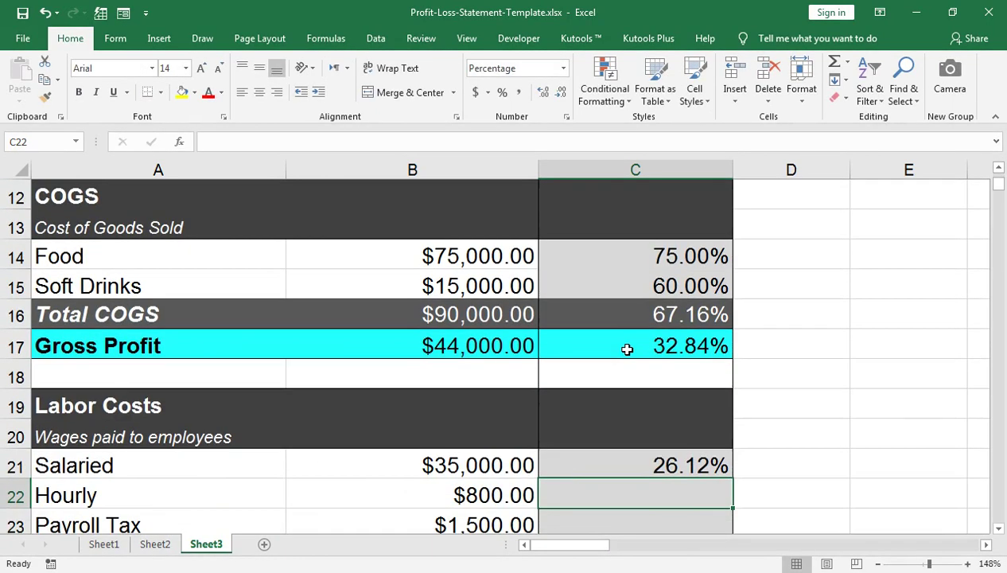
# Try to fill the Salaried percent formula from C21 down through the Benefits row in C24
pyautogui.press('Up')
pyautogui.hotkey('shift', 'Down')
pyautogui.hotkey('shift', 'Down')
pyautogui.scroll(-1, 627, 349)
pyautogui.hotkey('shift', 'Down')
pyautogui.hotkey('ctrl', 'd')
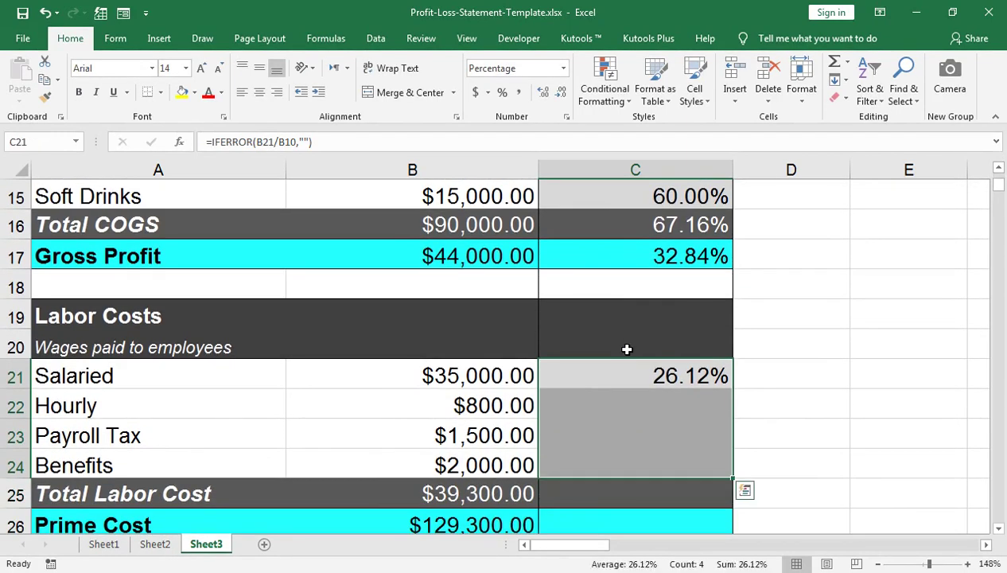
pyautogui.hotkey('ctrl', 'q')
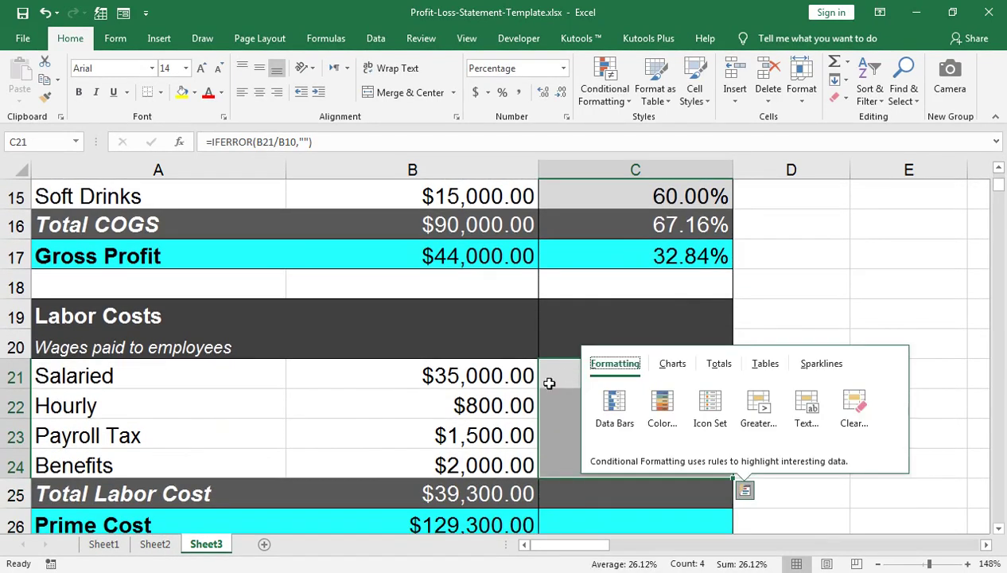
# Make the total sales reference absolute in the Salaried percent formula in C21, giving =IFERROR(B21/$B$10,"")
pyautogui.click(550, 380)
pyautogui.doubleClick(557, 377)
pyautogui.click(723, 375)
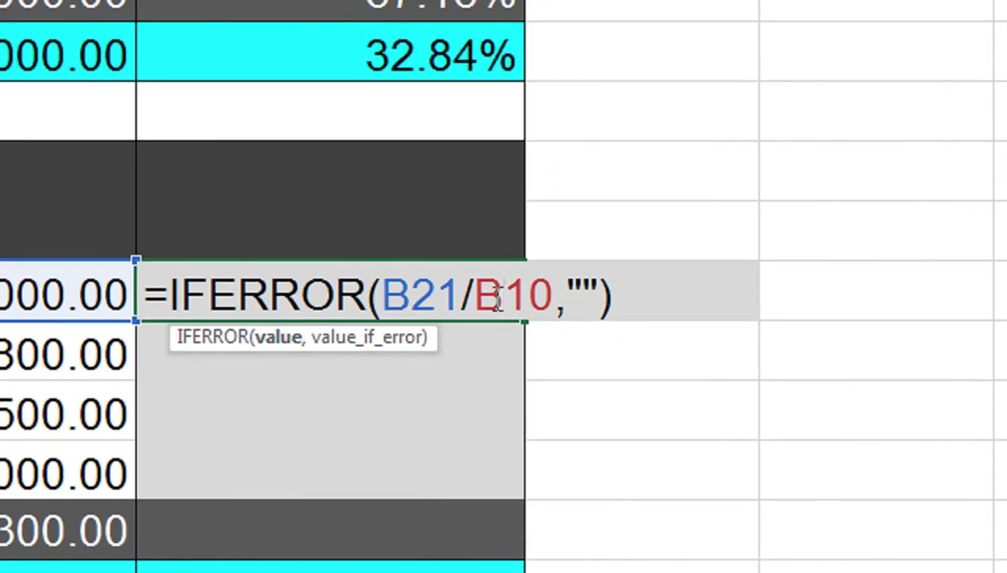
pyautogui.press('F4')
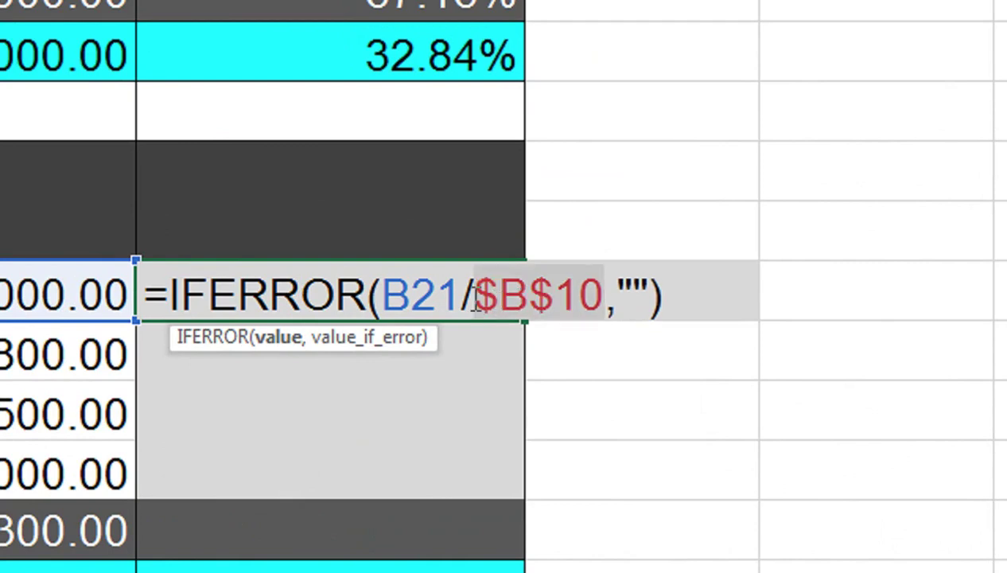
pyautogui.press('Return')
# Fill the corrected percent formula from C21 down through C24 for Hourly, Payroll Tax and Benefits
pyautogui.click(471, 296)
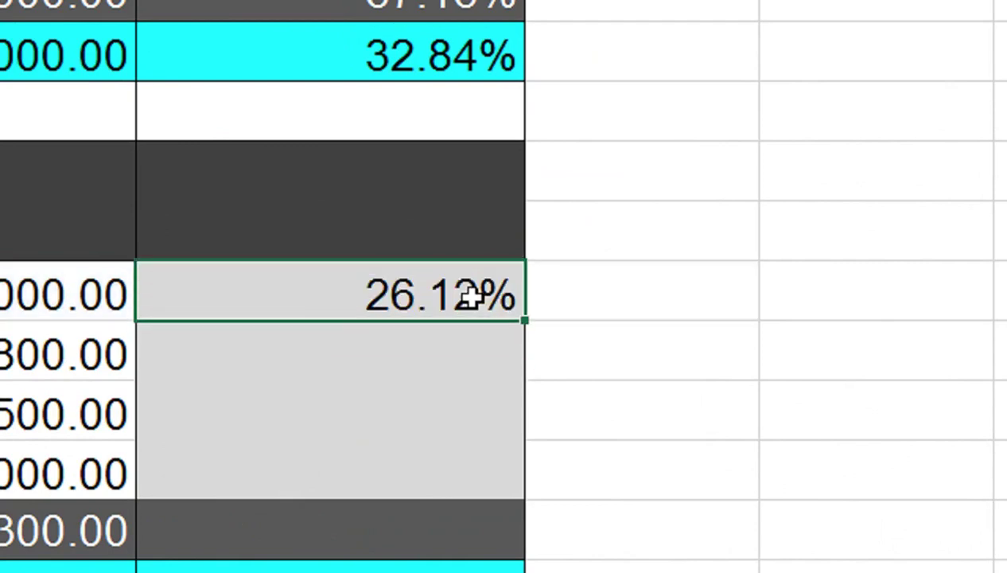
pyautogui.hotkey('shift', 'Down')
pyautogui.hotkey('shift', 'Down')
pyautogui.hotkey('shift', 'Down')
pyautogui.hotkey('ctrl', 'd')
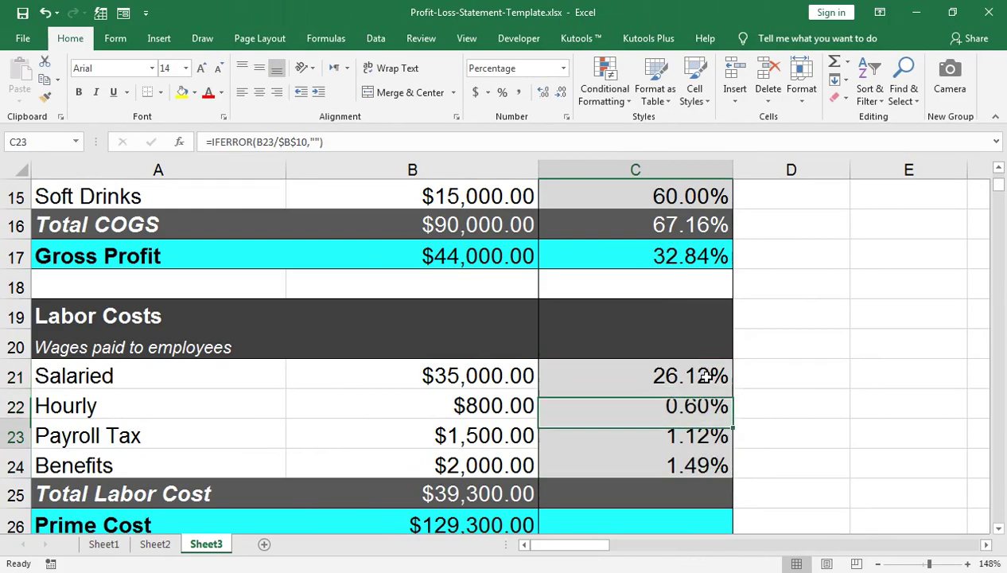
# Calculate the Total Labor Cost percent of total sales in C25 with the formula =IFERROR(B25/B10,"")
pyautogui.press('Down')
pyautogui.press('Down')
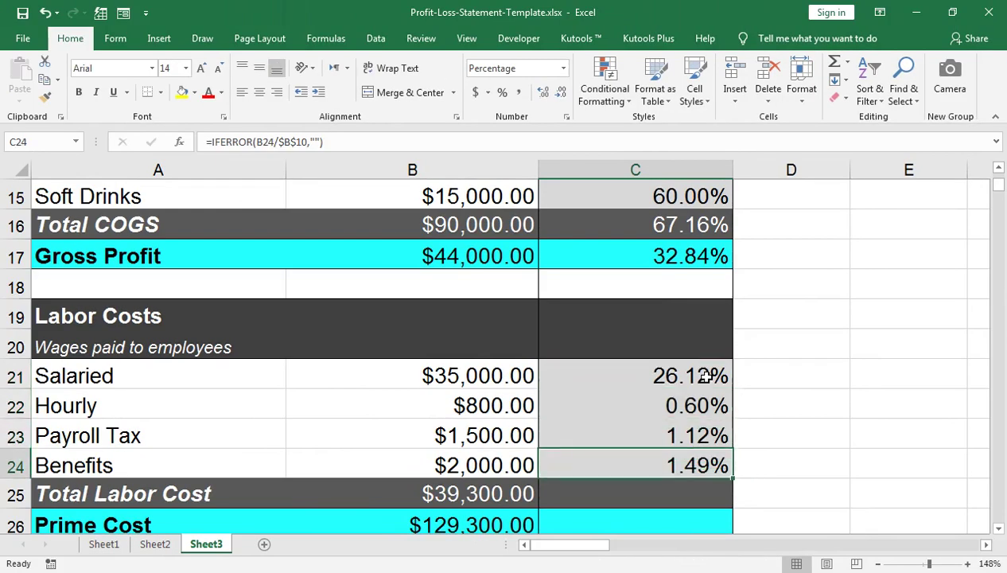
pyautogui.write('=if')
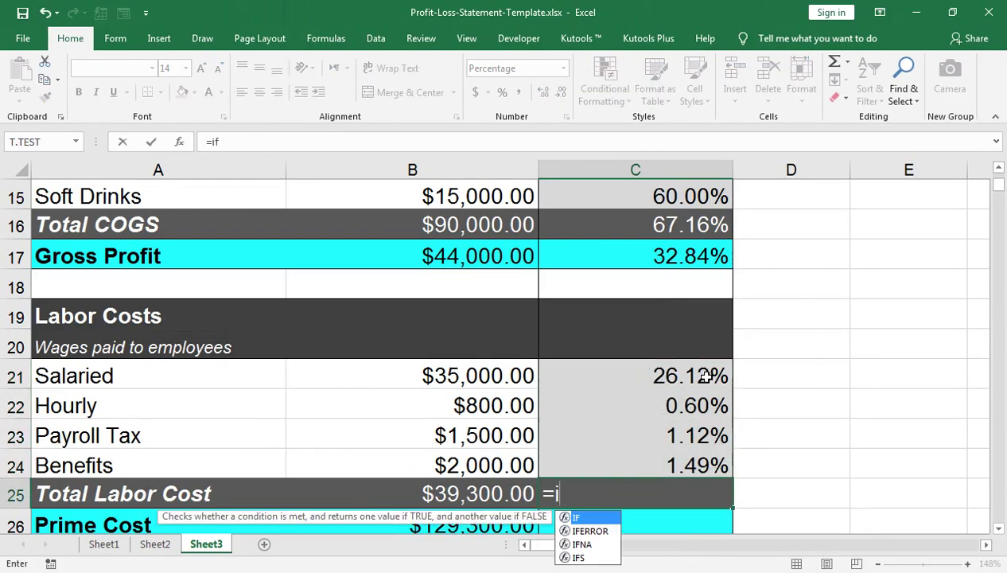
pyautogui.press('Down')
pyautogui.press('Tab')
pyautogui.press('Left')
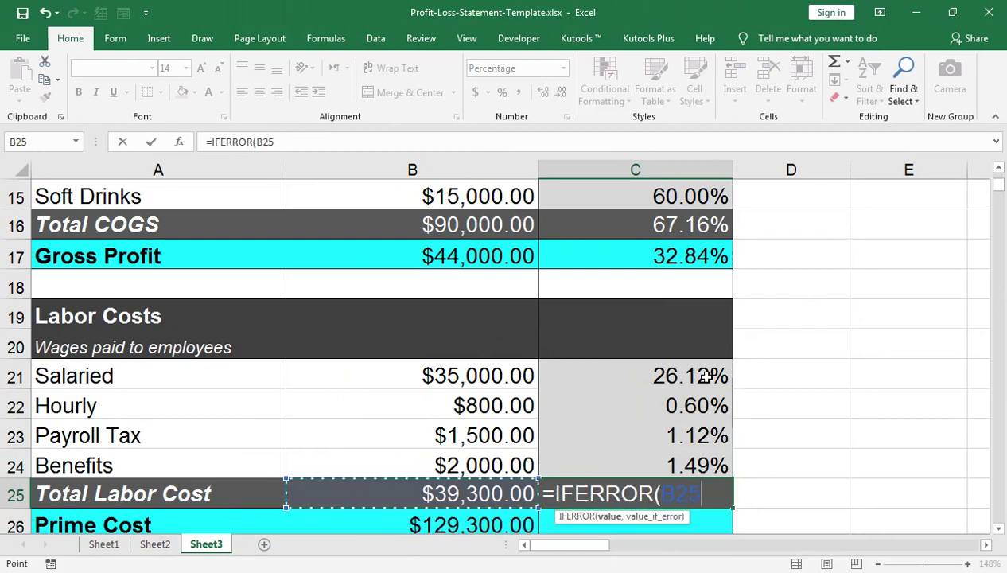
pyautogui.write('/')
pyautogui.press('Up')
pyautogui.press('Up')
pyautogui.press('Up')
pyautogui.press('Up')
pyautogui.press('Up')
pyautogui.press('Up')
pyautogui.press('Up')
pyautogui.press('Up')
pyautogui.press('Up')
pyautogui.press('Up')
pyautogui.press('Up')
pyautogui.press('Up')
pyautogui.press('Up')
pyautogui.press('Up')
pyautogui.press('Up')
pyautogui.press('Up')
pyautogui.press('Up')
pyautogui.press('Up')
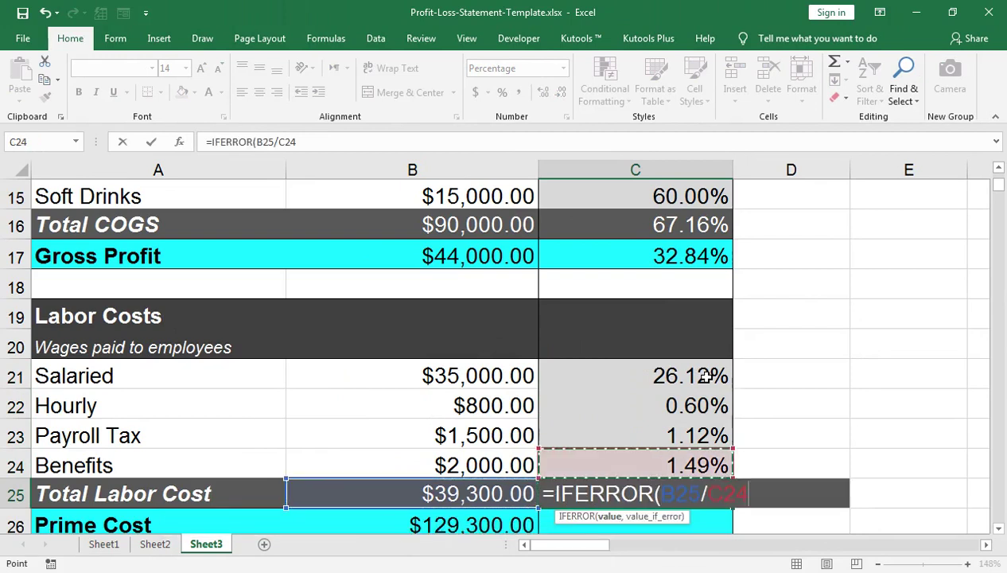
pyautogui.press('Left')
pyautogui.press('Left')
pyautogui.press('Down')
pyautogui.press('Down')
pyautogui.press('Down')
pyautogui.press('Right')
pyautogui.press('Right')
pyautogui.press('Left')
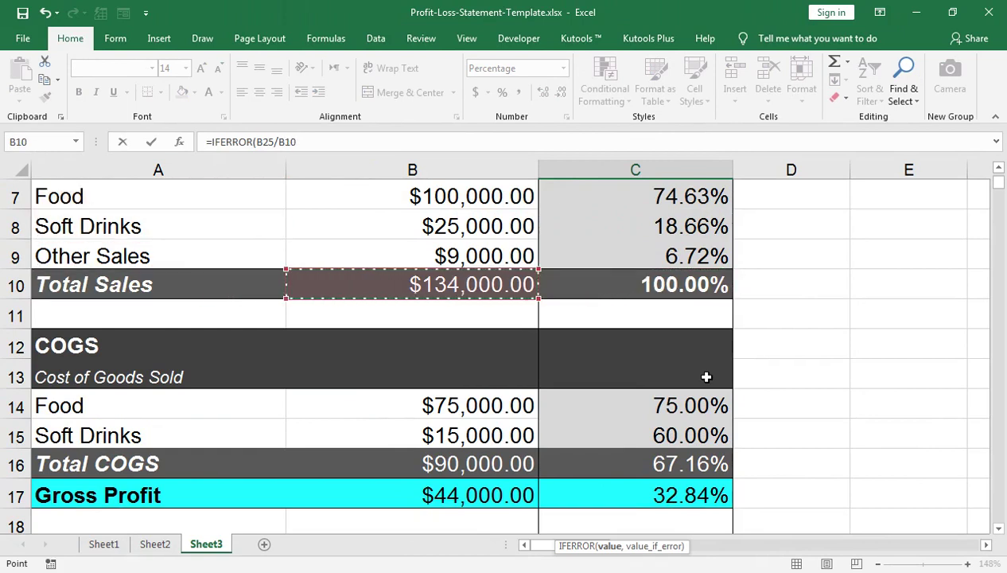
pyautogui.write(',""')
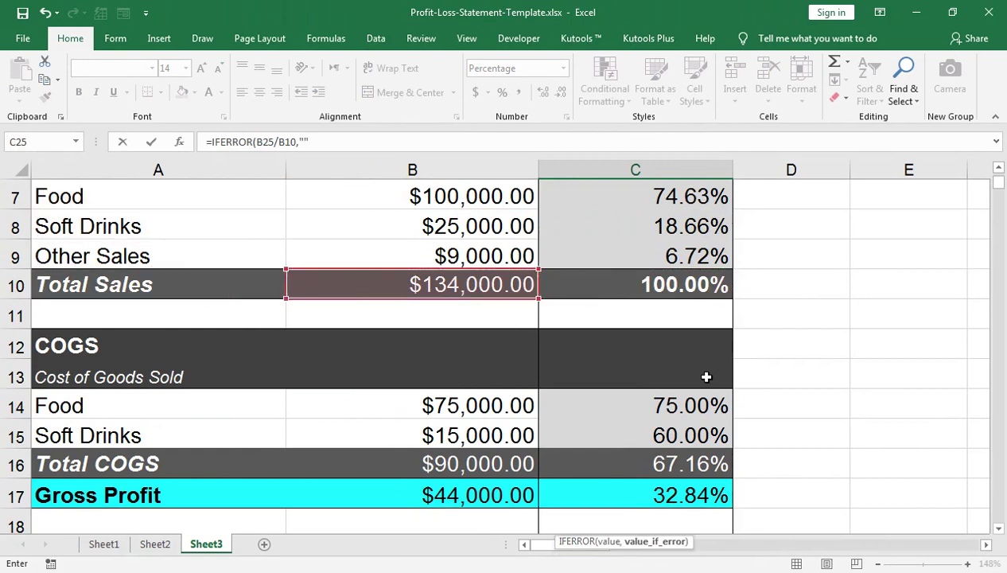
pyautogui.write(')')
pyautogui.press('Return')
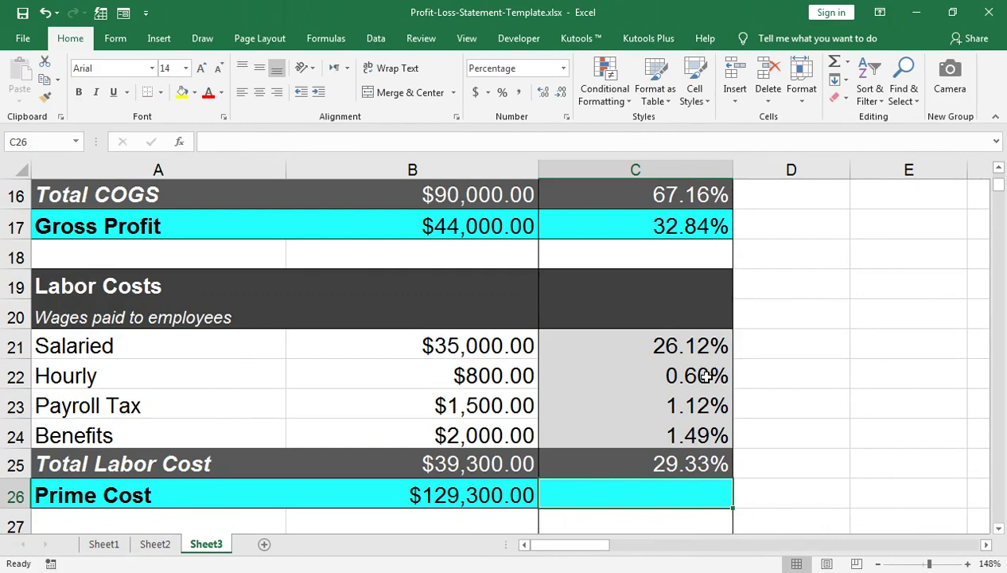
# Try to fill the Benefits percent formula from C24 down into the Total Labor Cost cell C25
pyautogui.press('Up')
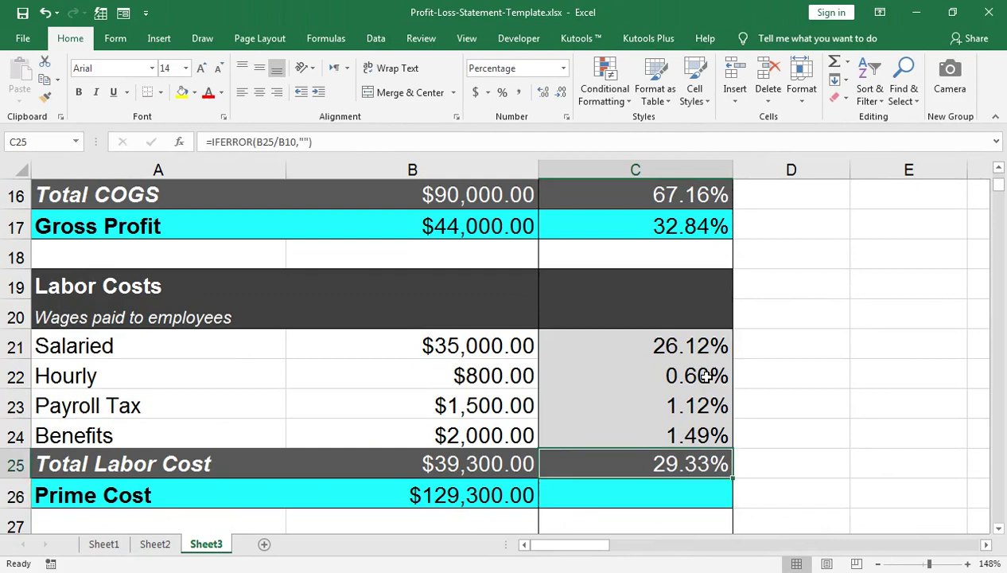
pyautogui.press('Left')
pyautogui.press('Left')
pyautogui.press('Right')
pyautogui.press('Right')
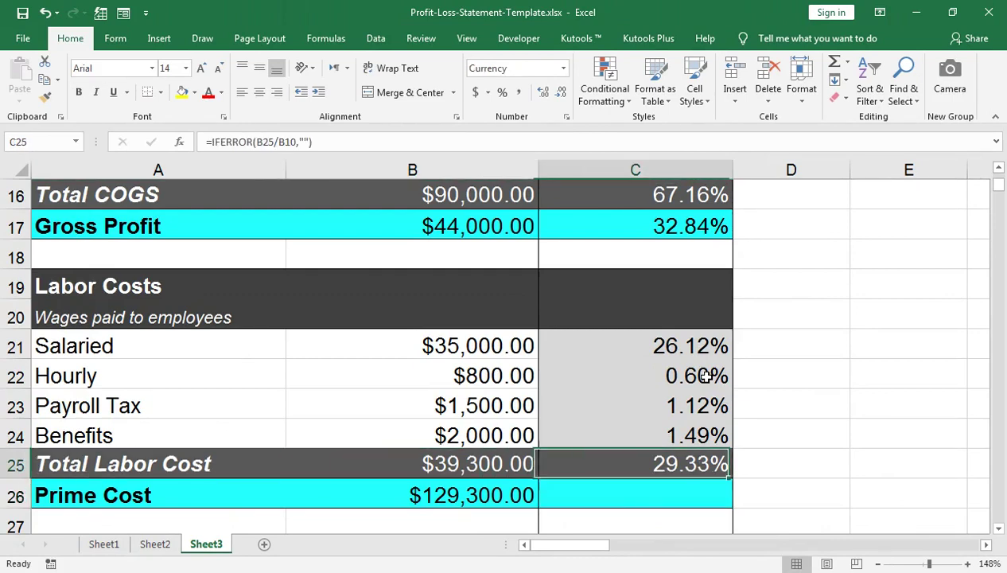
pyautogui.press('Up')
pyautogui.hotkey('shift', 'Down')
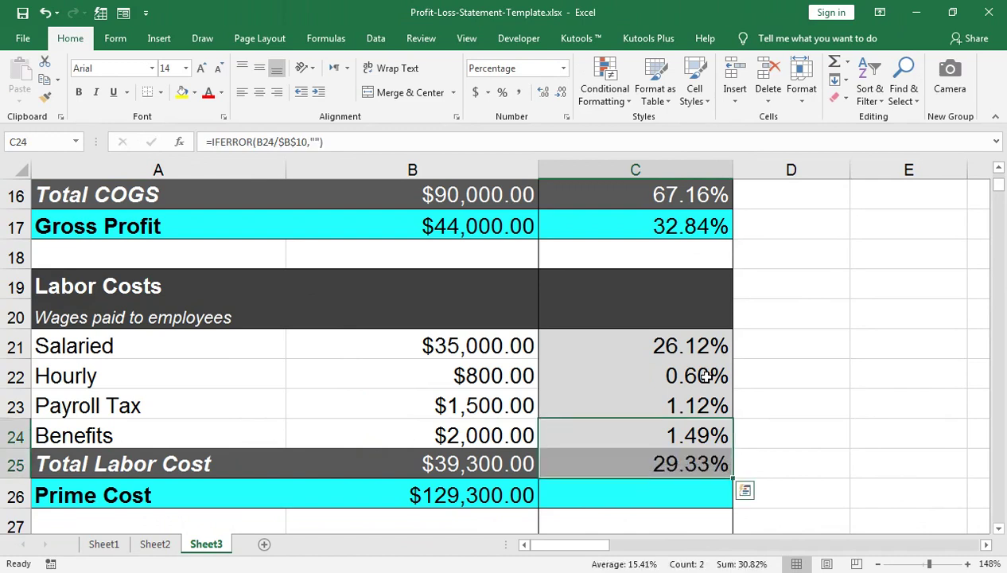
pyautogui.hotkey('ctrl', 'z')
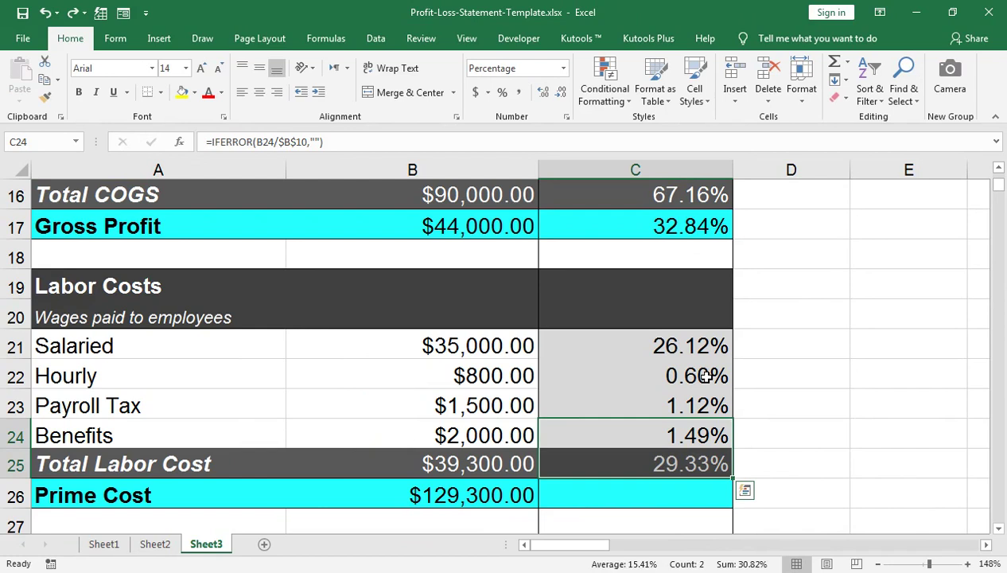
# Calculate the Prime Cost percent of total sales in C26 with the formula =IFERROR(B26/B10,"")
pyautogui.press('Down')
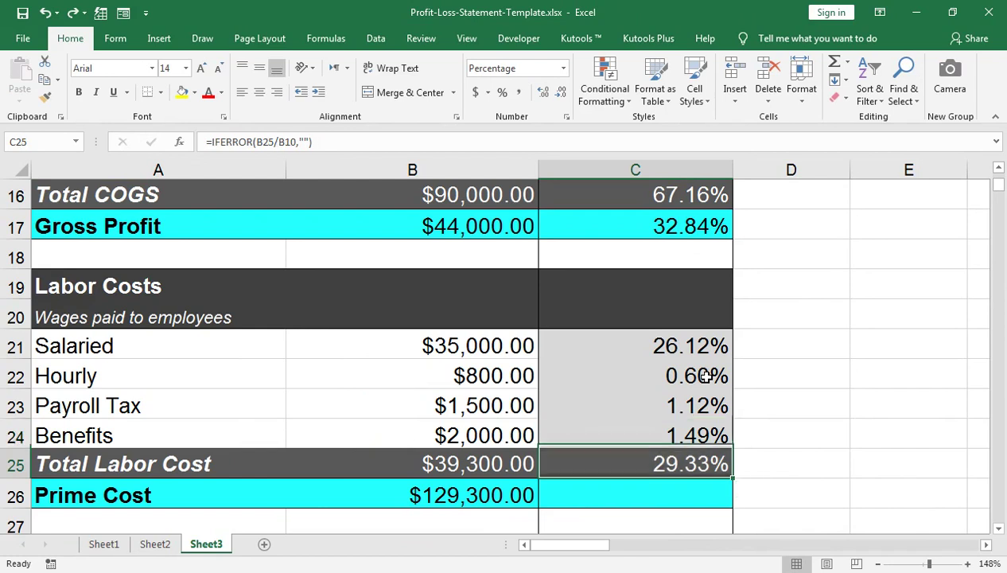
pyautogui.press('Down')
pyautogui.write('=if')
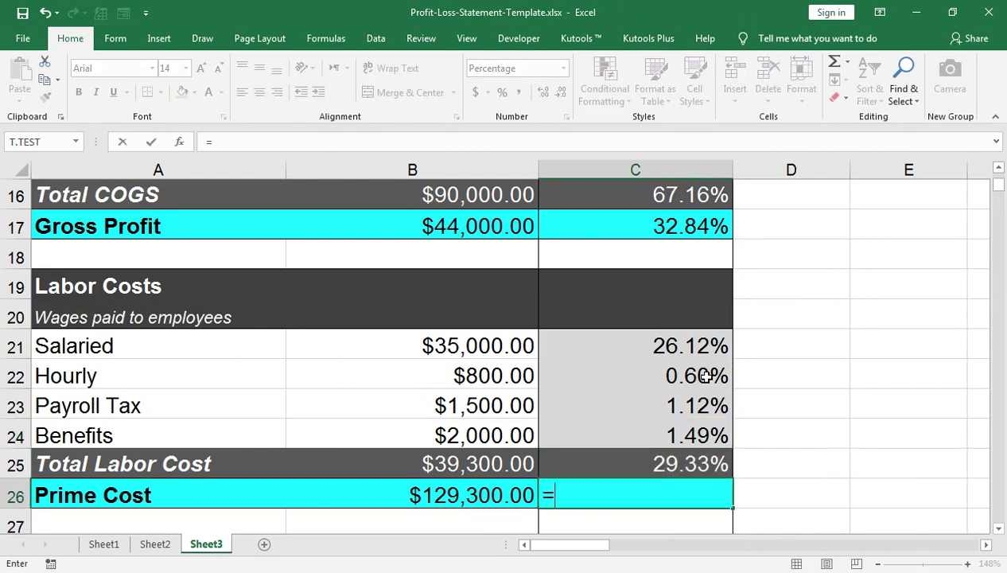
pyautogui.press('Down')
pyautogui.press('Tab')
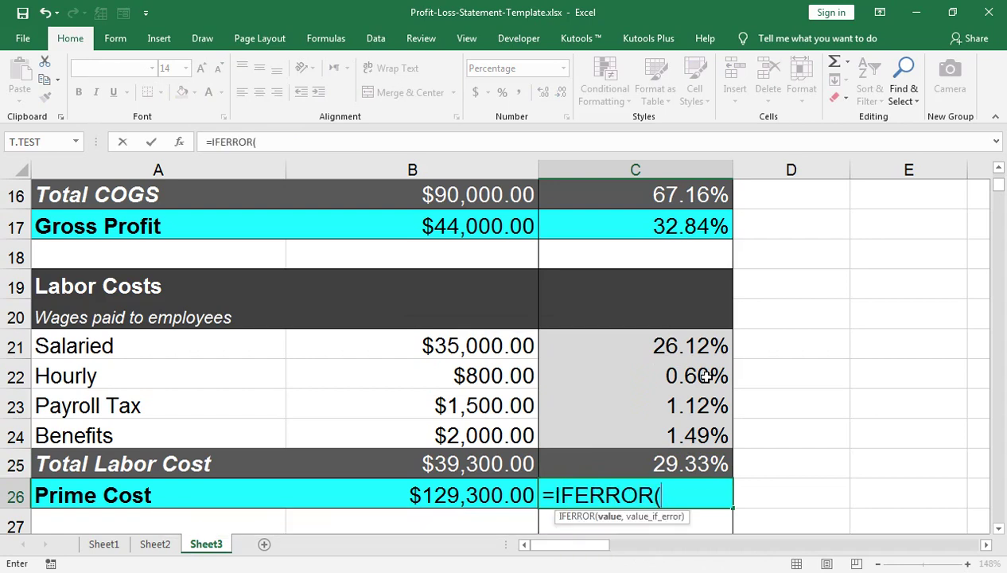
pyautogui.press('Left')
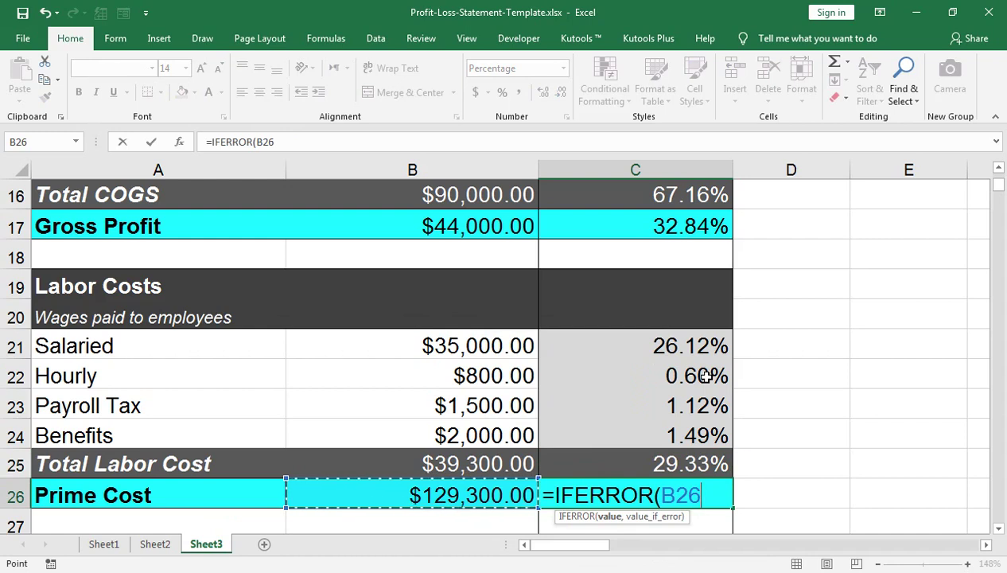
pyautogui.write('/')
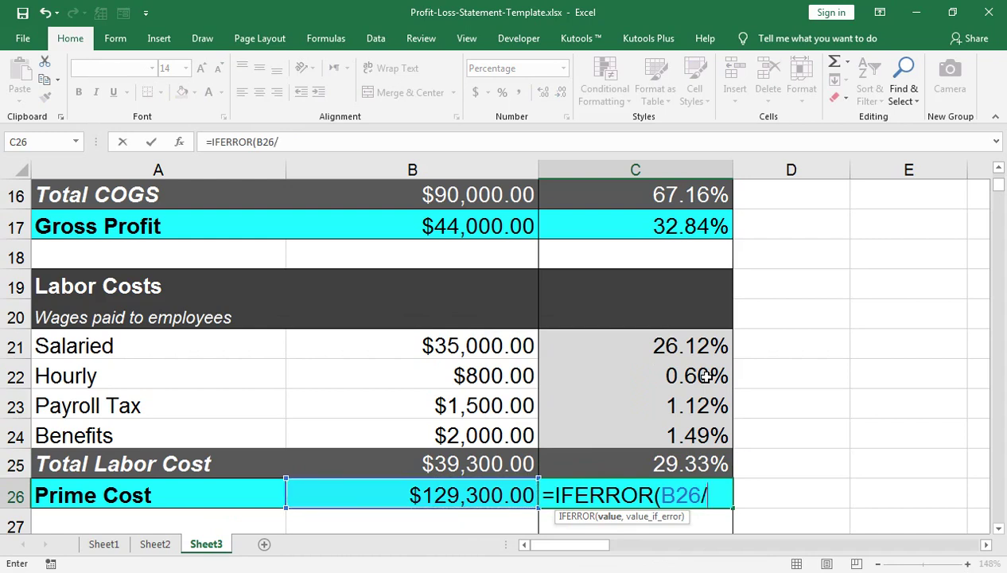
pyautogui.write('b10')
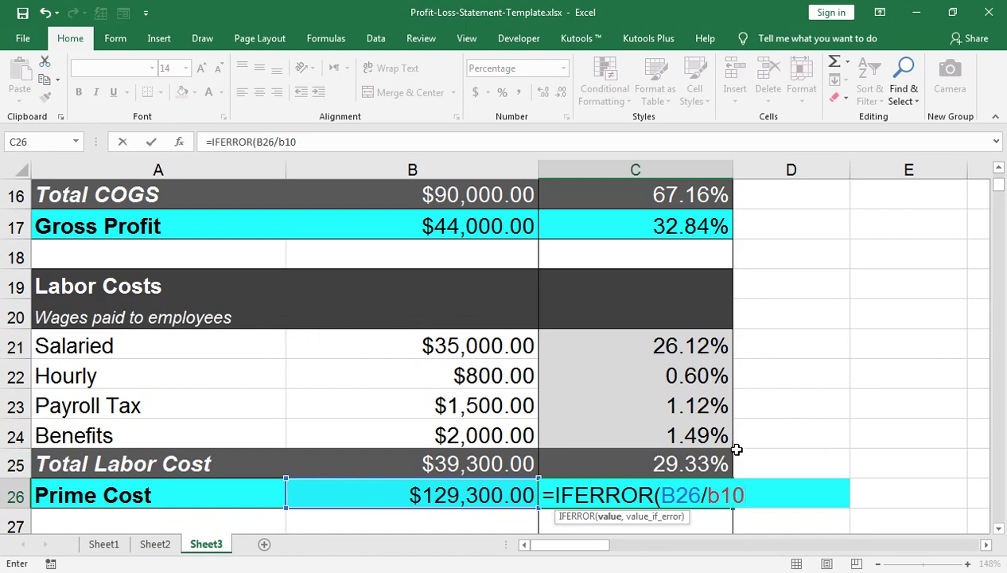
pyautogui.click(720, 496)
pyautogui.press('BackSpace')
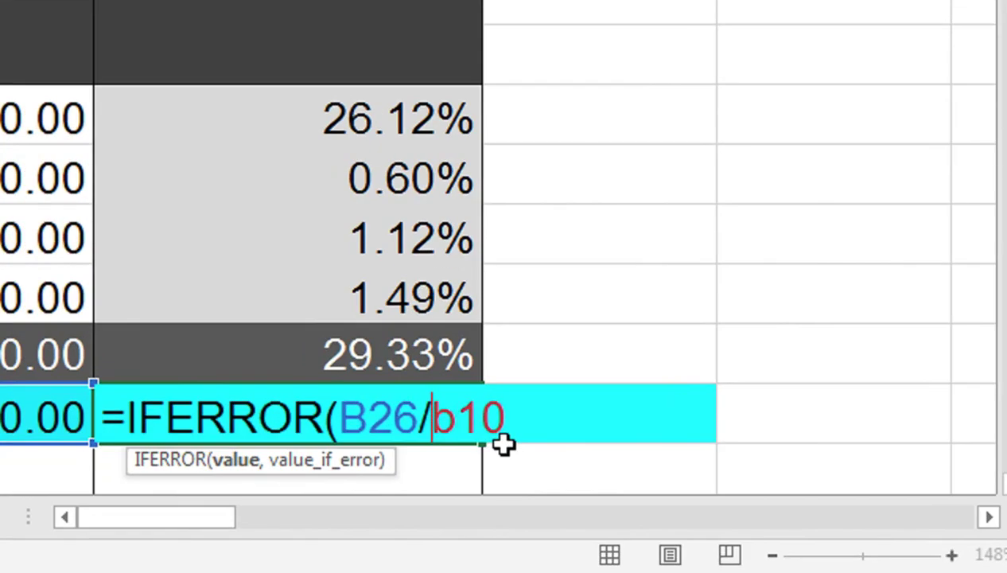
pyautogui.write('B')
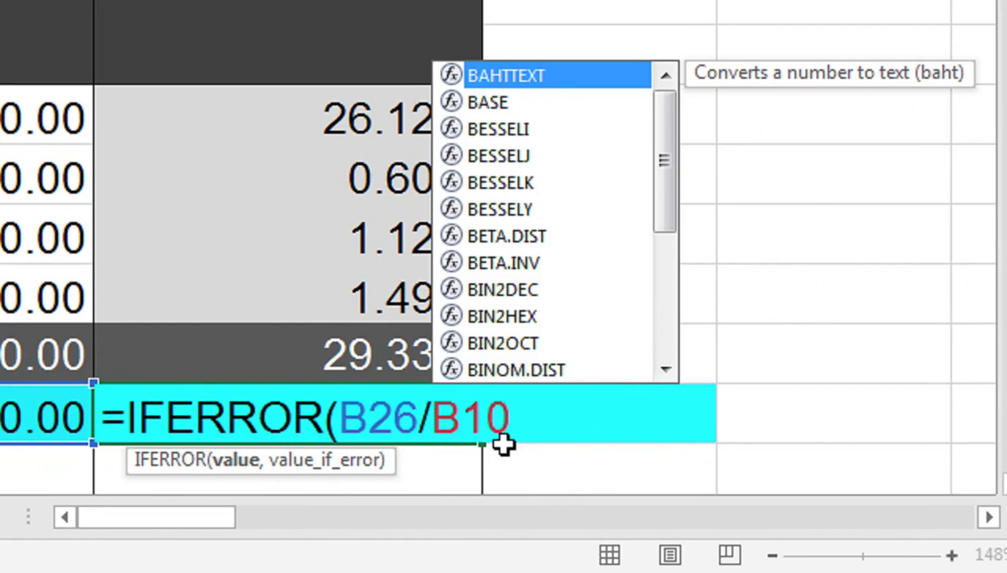
pyautogui.press('Right')
pyautogui.press('Right')
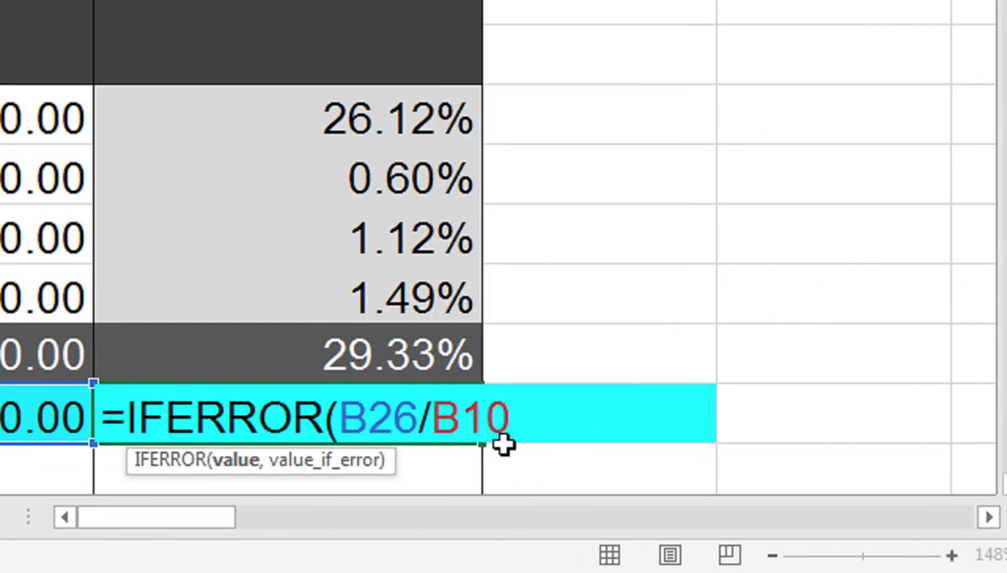
pyautogui.write(',')
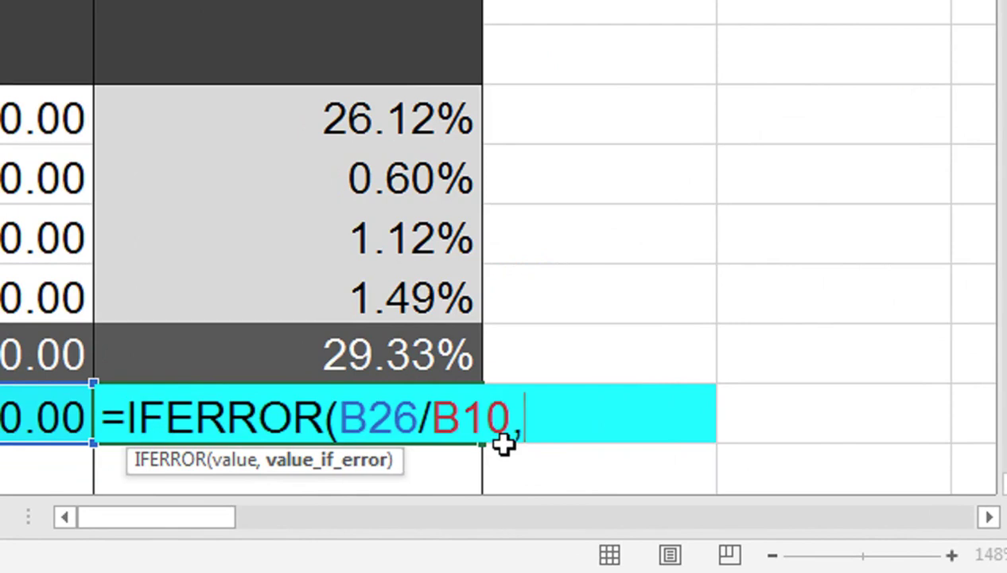
pyautogui.write('""')
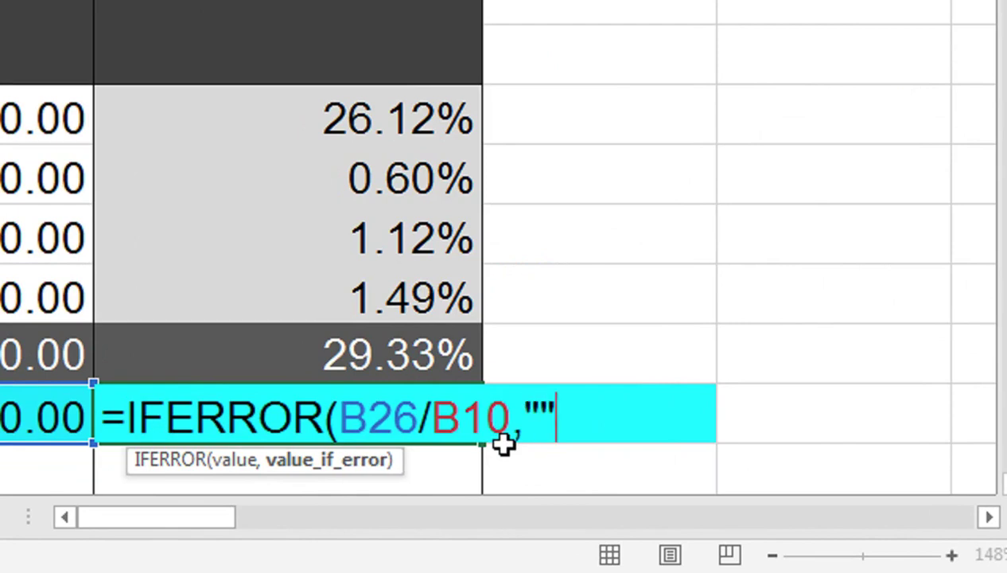
pyautogui.write(')')
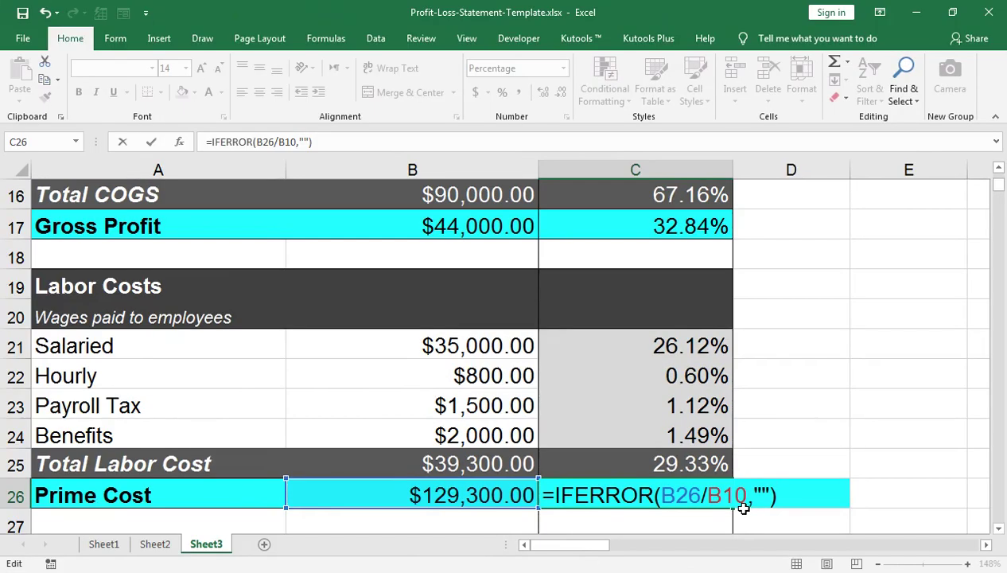
pyautogui.press('Return')
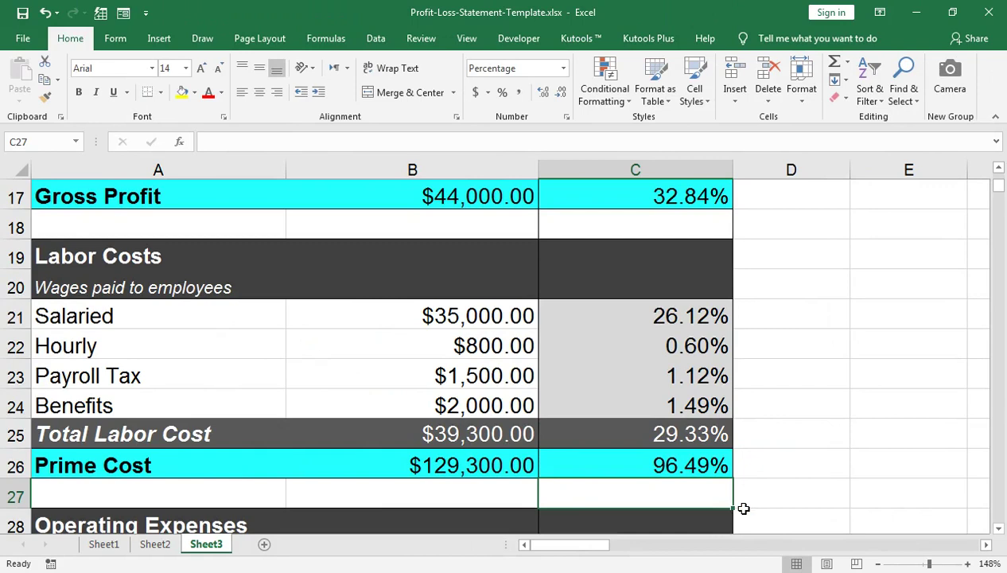
# Look over the Operating Expenses section from Supplies to Total Operating Costs and the labor rows above it
pyautogui.press('Return')
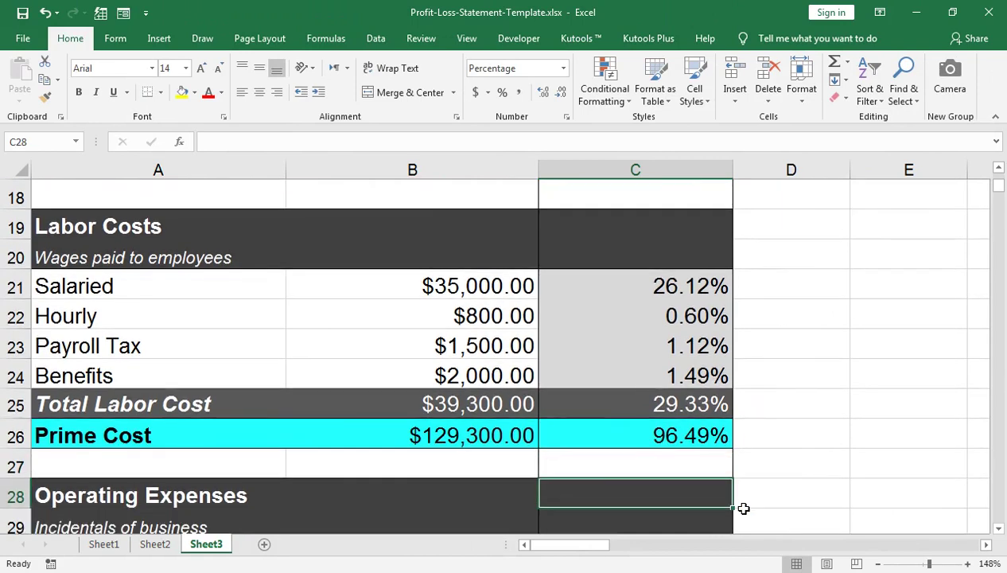
pyautogui.press('Return')
pyautogui.press('Return')
pyautogui.press('Return')
pyautogui.press('Return')
pyautogui.press('Return')
pyautogui.press('Return')
pyautogui.press('Return')
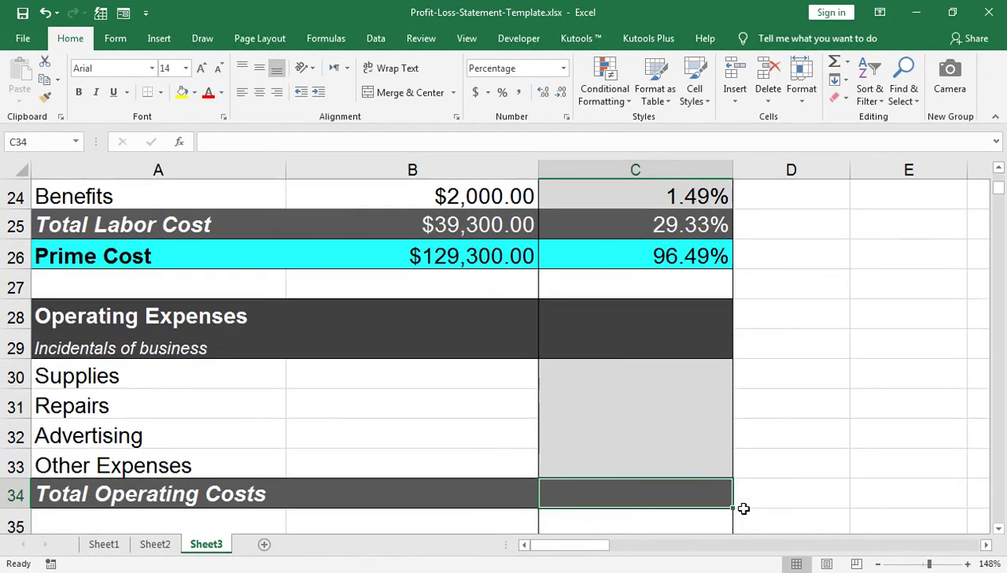
pyautogui.press('Left')
pyautogui.press('Left')
pyautogui.press('Up')
pyautogui.press('Up')
pyautogui.press('Up')
pyautogui.press('Right')
pyautogui.press('Down')
pyautogui.press('Down')
pyautogui.press('Down')
pyautogui.press('Up')
pyautogui.press('Up')
pyautogui.press('Up')
pyautogui.press('Up')
pyautogui.press('Up')
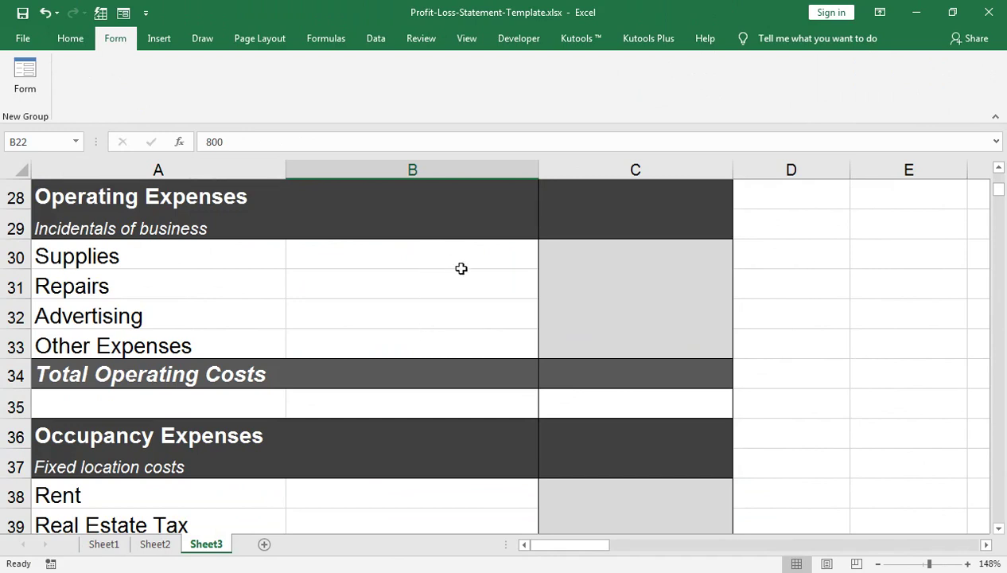
pyautogui.press('Up')
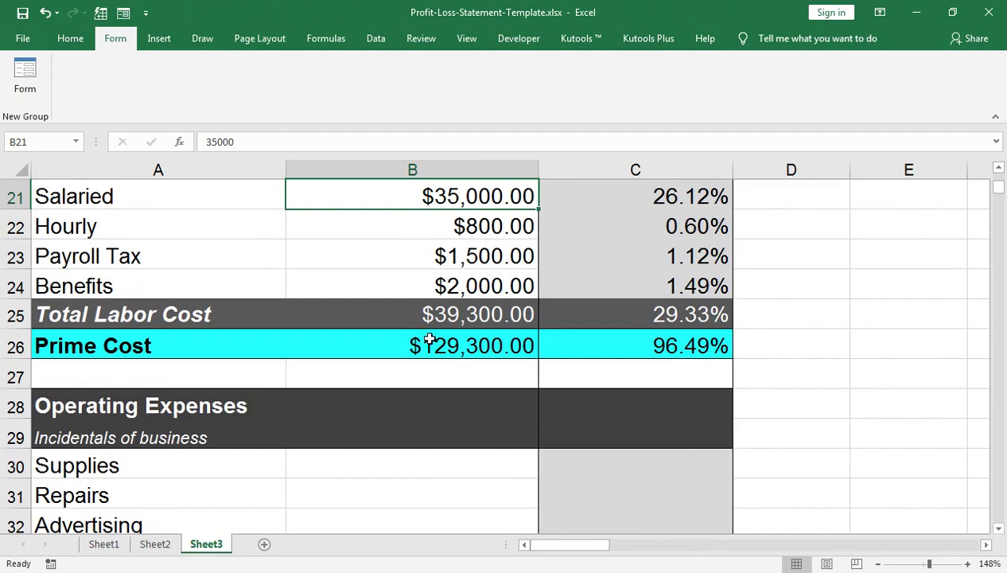
# Enter the operating expense amounts 1500 for Supplies, 300 for Repairs and 200 for Advertising in B30:B32
pyautogui.scroll(-2, 406, 334)
pyautogui.click(380, 290)
pyautogui.write('1500')
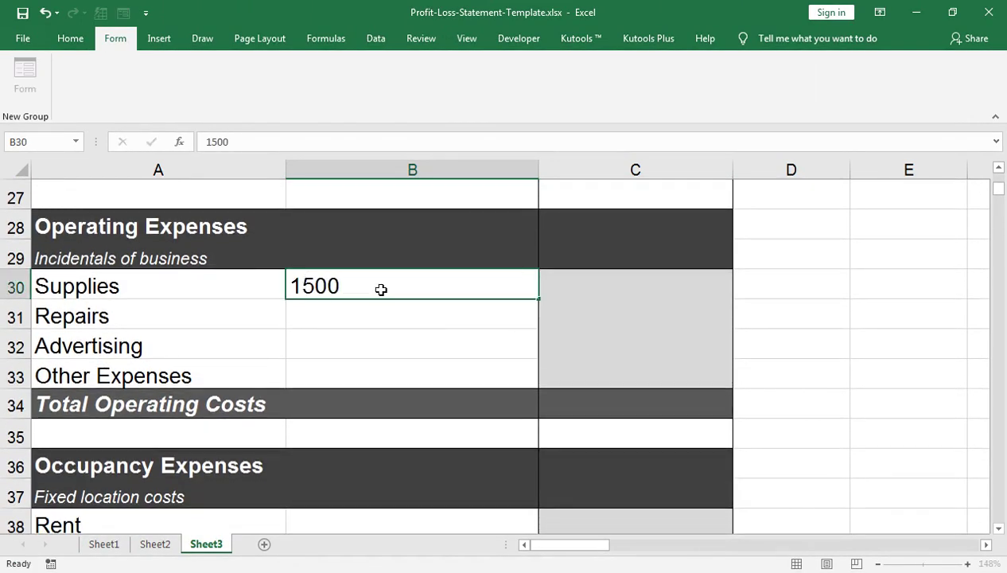
pyautogui.press('Return')
pyautogui.write('3000')
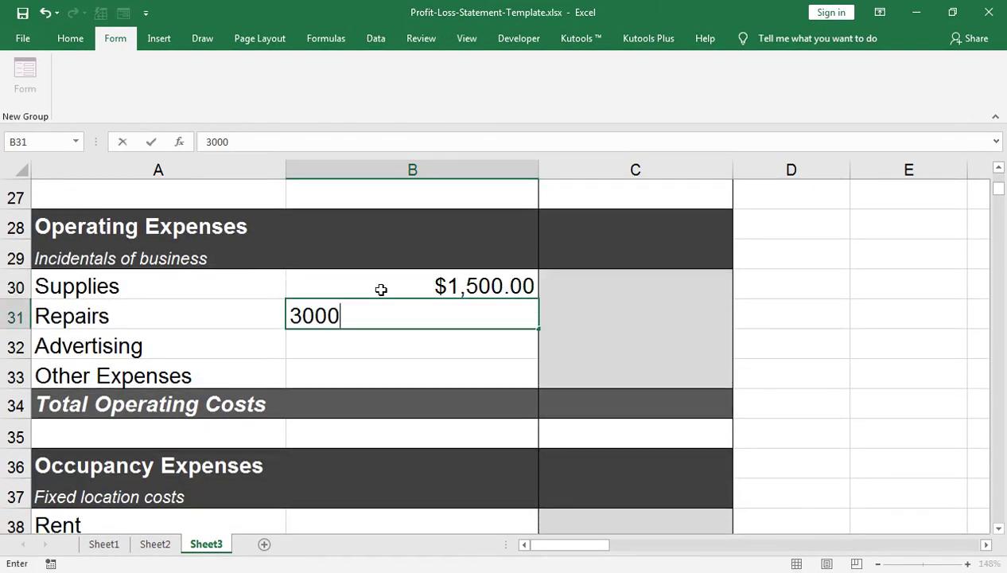
pyautogui.press('BackSpace')
pyautogui.press('Return')
pyautogui.write('200')
pyautogui.press('Return')
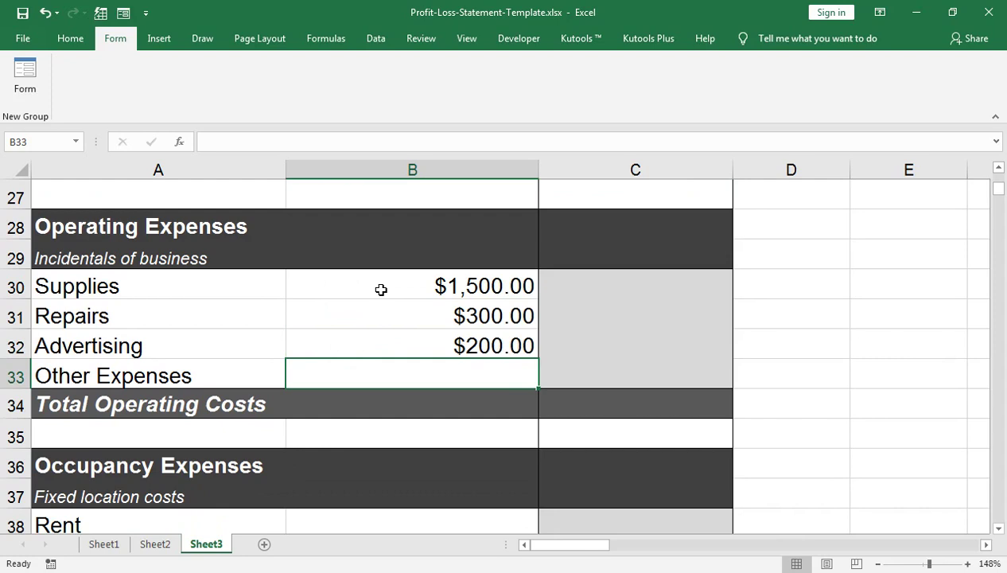
# Enter 330 for Other Expenses in B33 and sum B30:B33 in the Total Operating Costs cell B34
pyautogui.write('330')
pyautogui.press('Return')
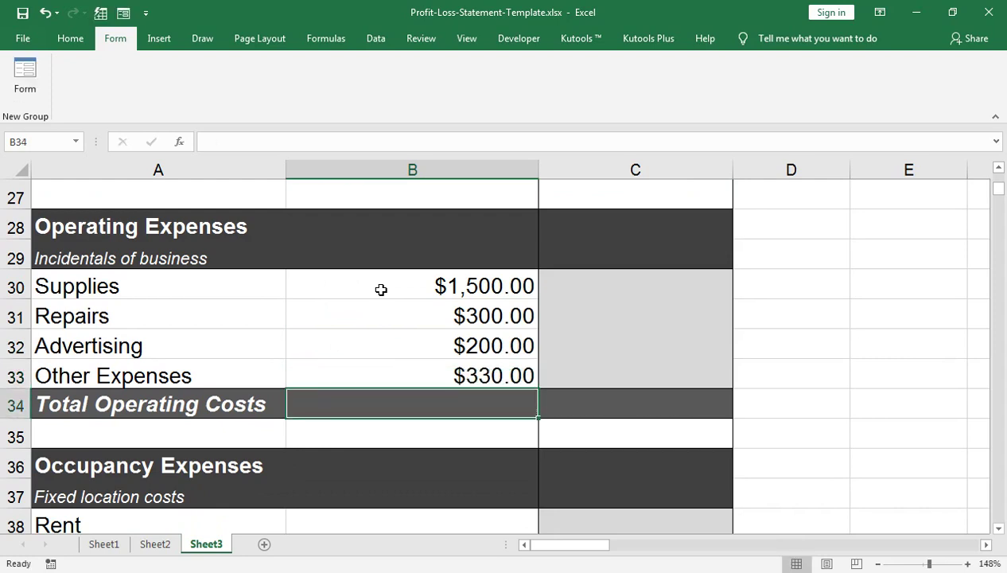
pyautogui.hotkey('alt', '=')
pyautogui.press('Return')
# Set the Salaried labor amount in B21 to 30000
pyautogui.press('Up')
pyautogui.press('Up')
pyautogui.press('Up')
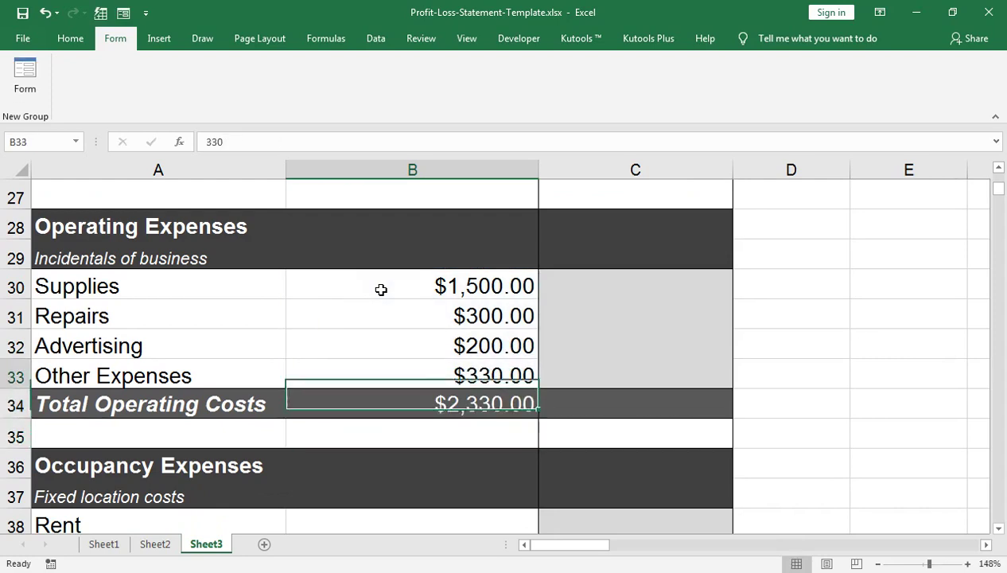
pyautogui.press('Up')
pyautogui.press('Up')
pyautogui.press('Up')
pyautogui.press('Up')
pyautogui.press('Up')
pyautogui.press('Up')
pyautogui.press('Up')
pyautogui.press('Up')
pyautogui.press('Up')
pyautogui.press('Up')
pyautogui.press('Up')
pyautogui.press('Up')
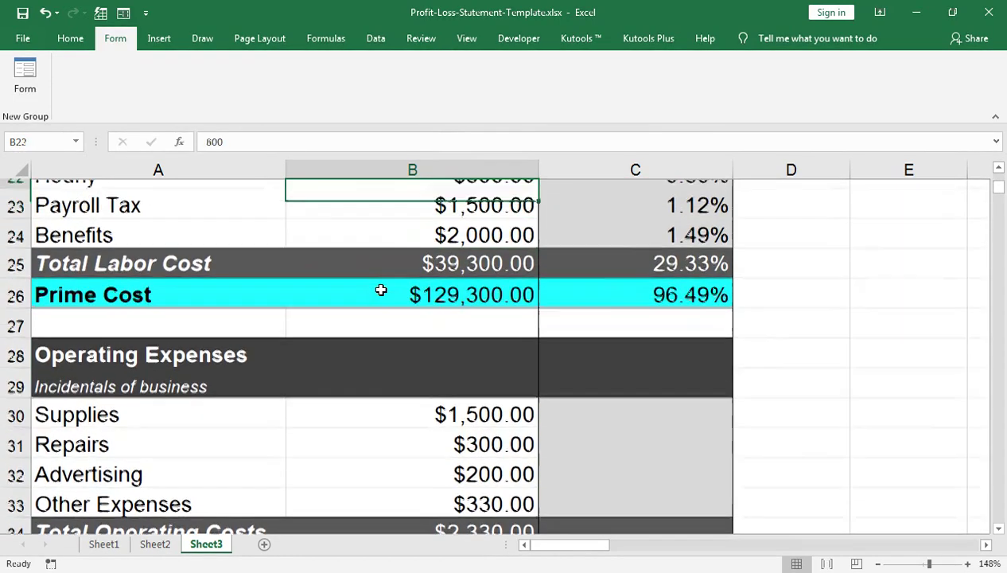
pyautogui.press('Down')
pyautogui.press('Left')
pyautogui.press('Down')
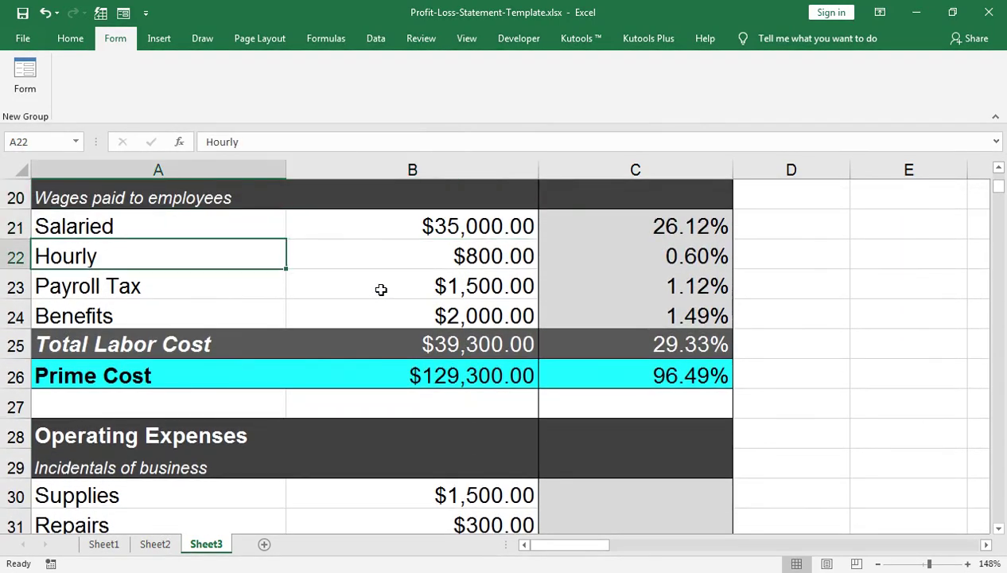
pyautogui.press('Down')
pyautogui.press('Down')
pyautogui.press('Right')
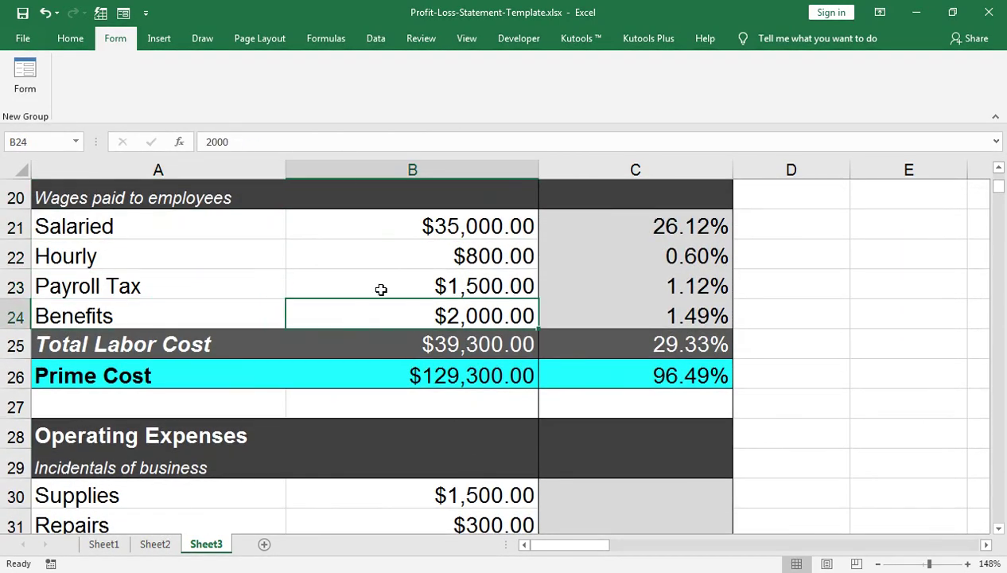
pyautogui.press('Up')
pyautogui.press('Up')
pyautogui.press('Up')
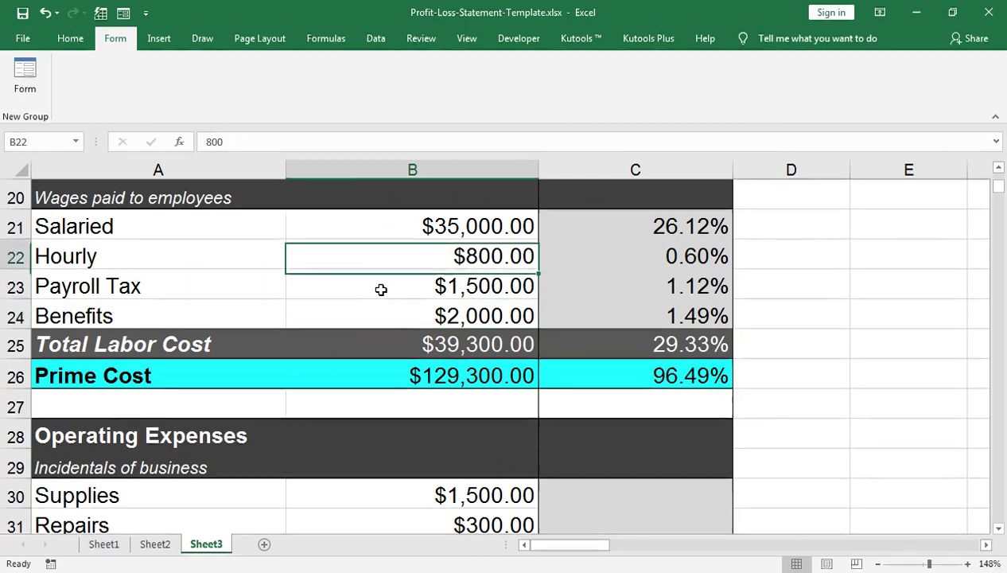
pyautogui.write('3000')
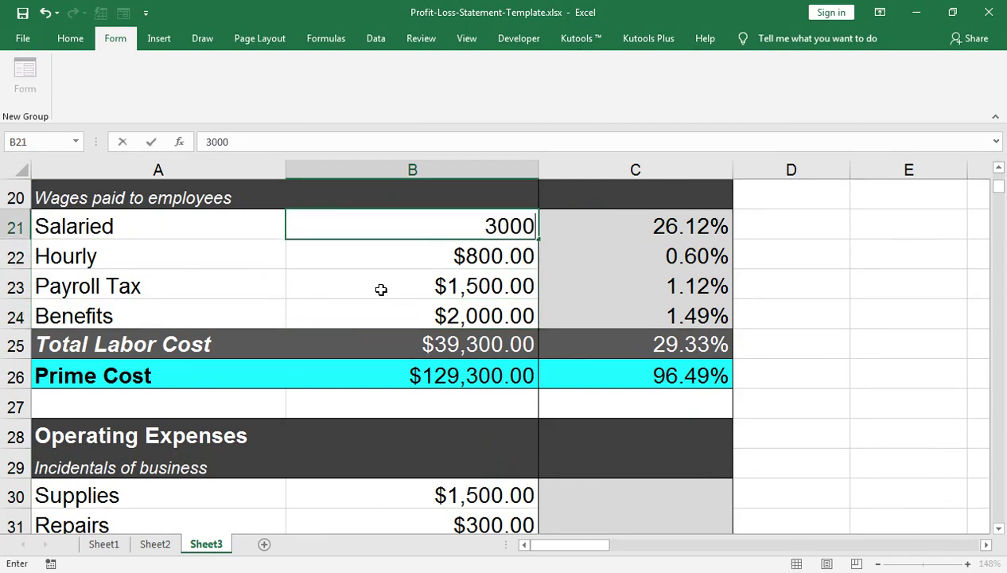
pyautogui.write('0')
pyautogui.press('Return')
# Calculate the Supplies percent of total sales in C30 with the formula =IFERROR(B30/$B$10,"")
pyautogui.press('Down')
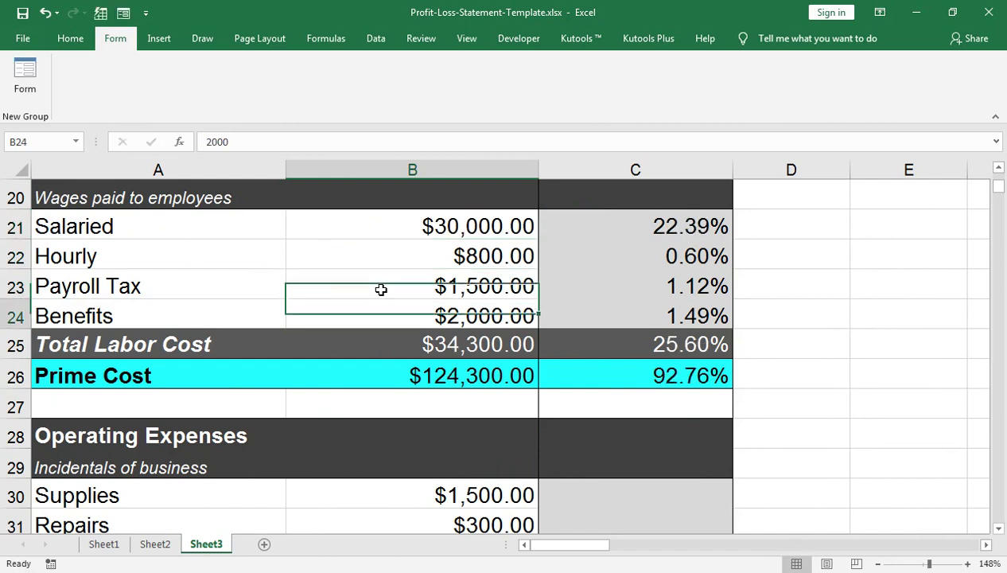
pyautogui.press('Down')
pyautogui.press('Down')
pyautogui.press('Down')
pyautogui.press('Down')
pyautogui.press('Down')
pyautogui.press('Down')
pyautogui.press('Down')
pyautogui.press('Right')
pyautogui.press('Down')
pyautogui.press('Down')
pyautogui.press('Down')
pyautogui.press('Down')
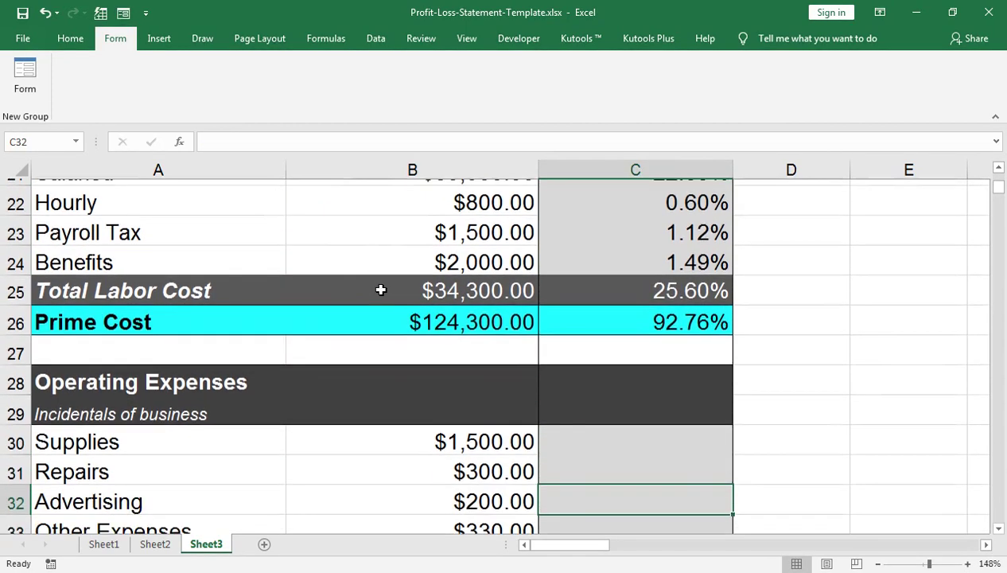
pyautogui.press('Up')
pyautogui.press('Up')
pyautogui.press('Up')
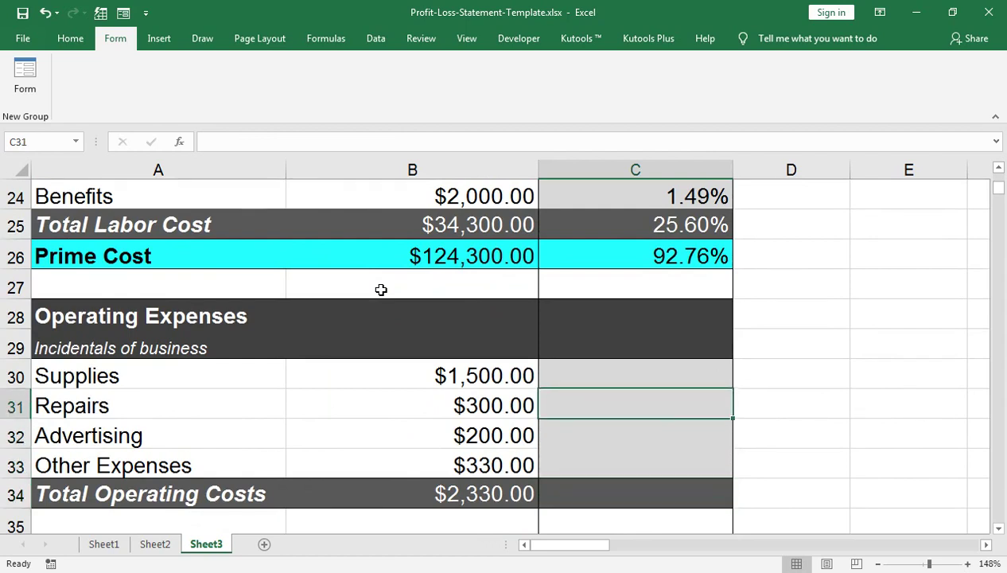
pyautogui.press('Up')
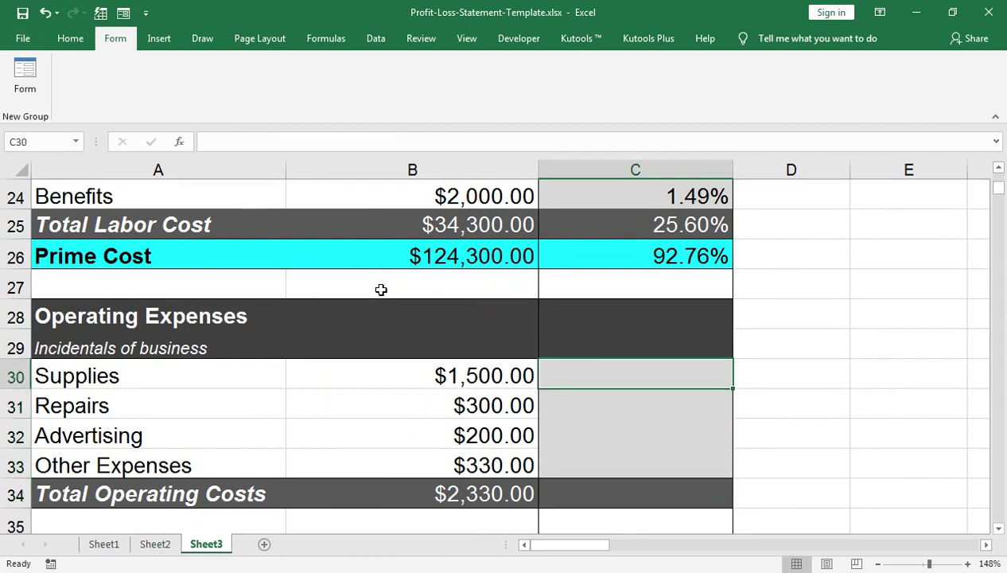
pyautogui.write('=if')
pyautogui.press('Tab')
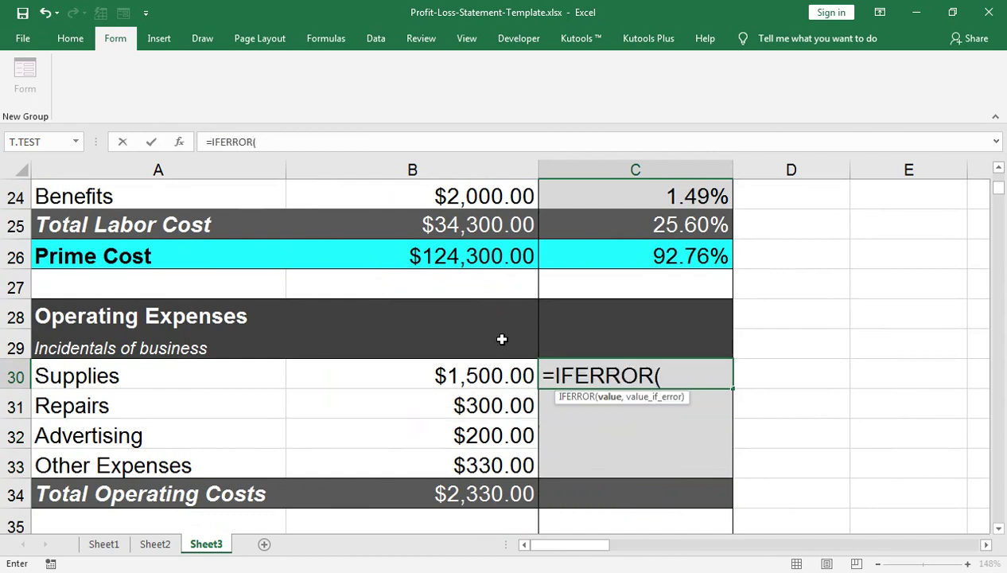
pyautogui.press('Left')
pyautogui.write('/b10')
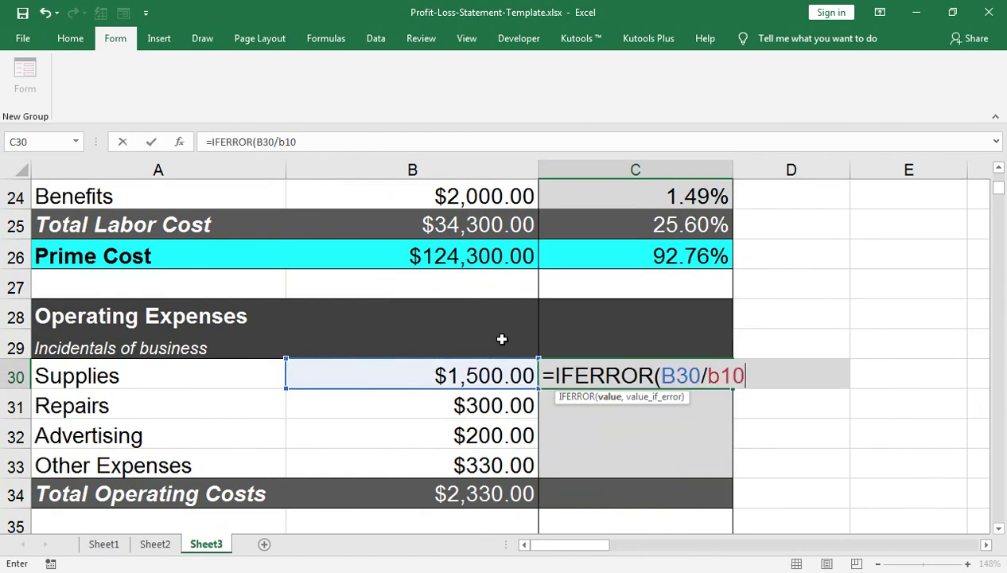
pyautogui.press('F4')
pyautogui.write(',""')
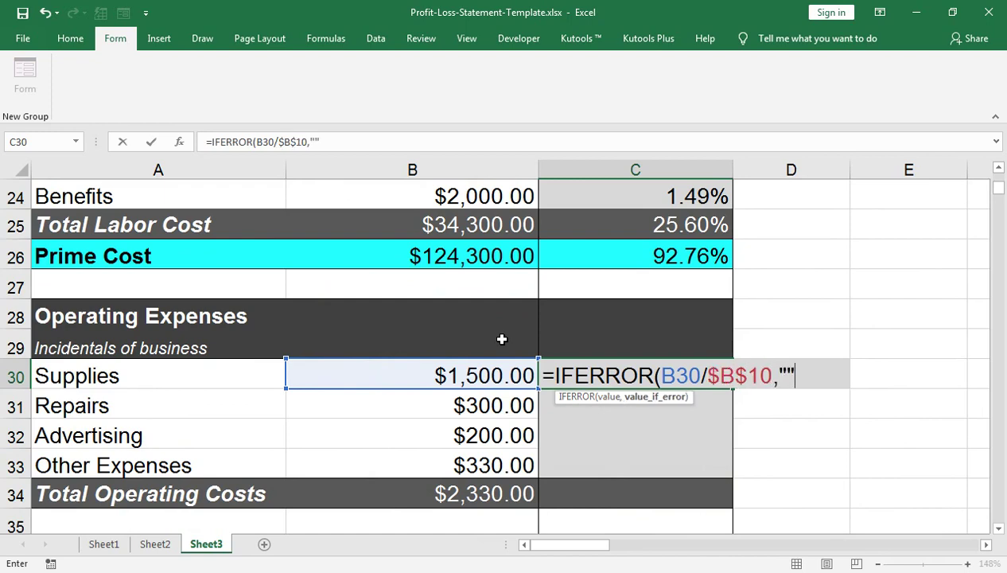
pyautogui.write(')')
pyautogui.hotkey('ctrl', 'Return')
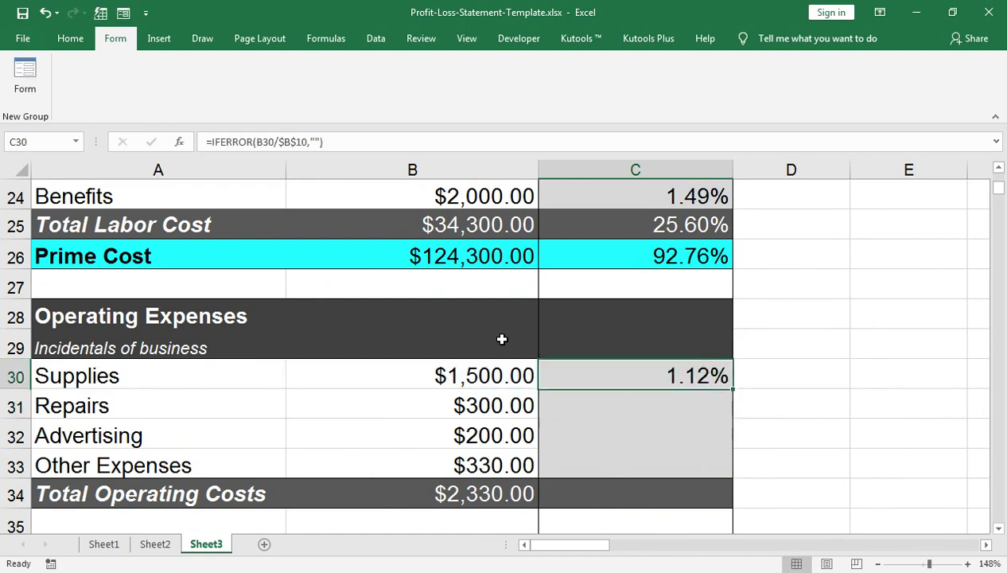
# Fill the Supplies percent formula from C30 down to the Other Expenses cell C33
pyautogui.hotkey('shift', 'Down')
pyautogui.hotkey('shift', 'Down')
pyautogui.hotkey('shift', 'Down')
pyautogui.hotkey('ctrl', 'd')
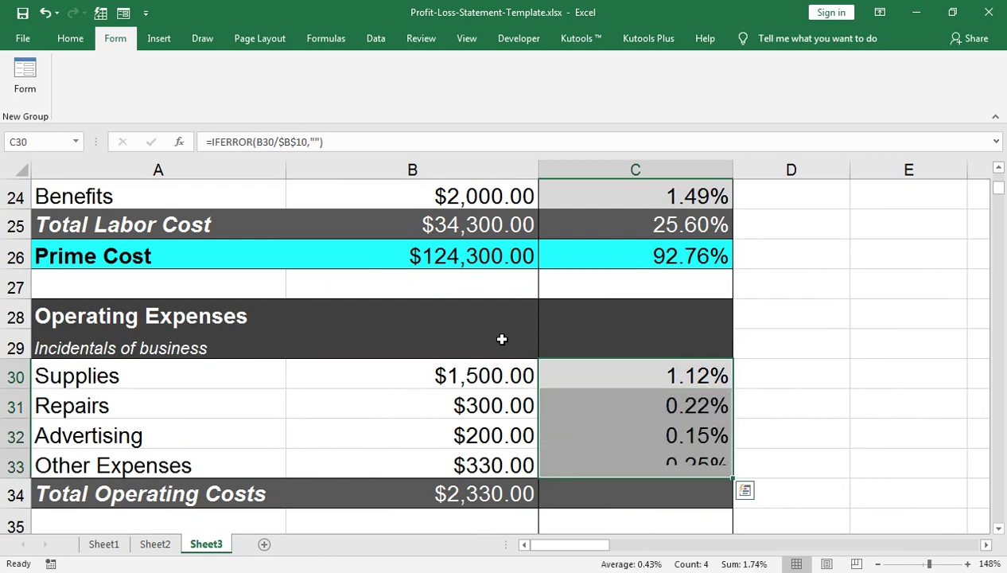
# Calculate the Total Operating Costs percent of total sales in C34 with the formula =IFERROR(B34/B10,"")
pyautogui.press('Down')
pyautogui.press('Down')
pyautogui.press('Down')
pyautogui.press('Down')
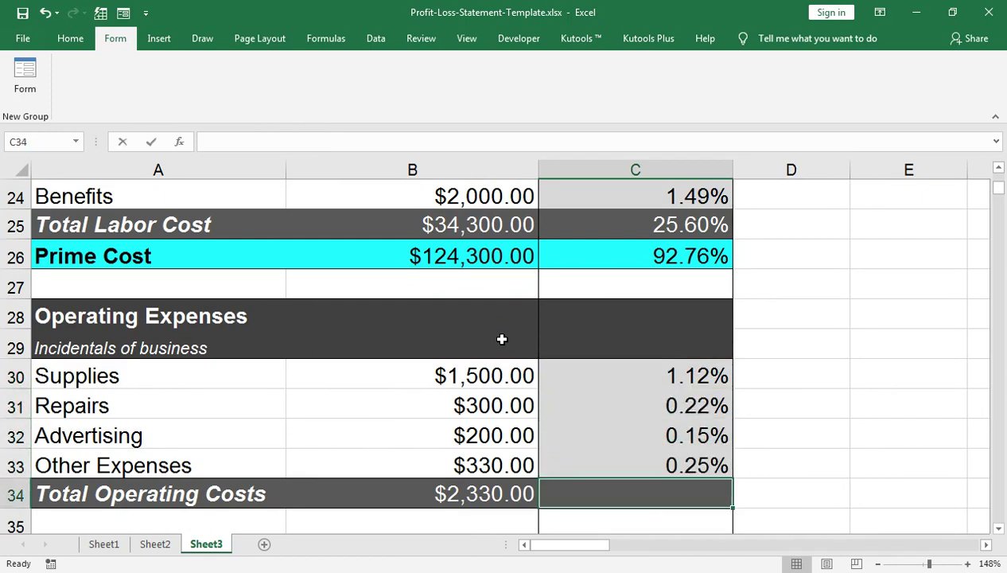
pyautogui.write('=if')
pyautogui.press('Tab')
pyautogui.press('Left')
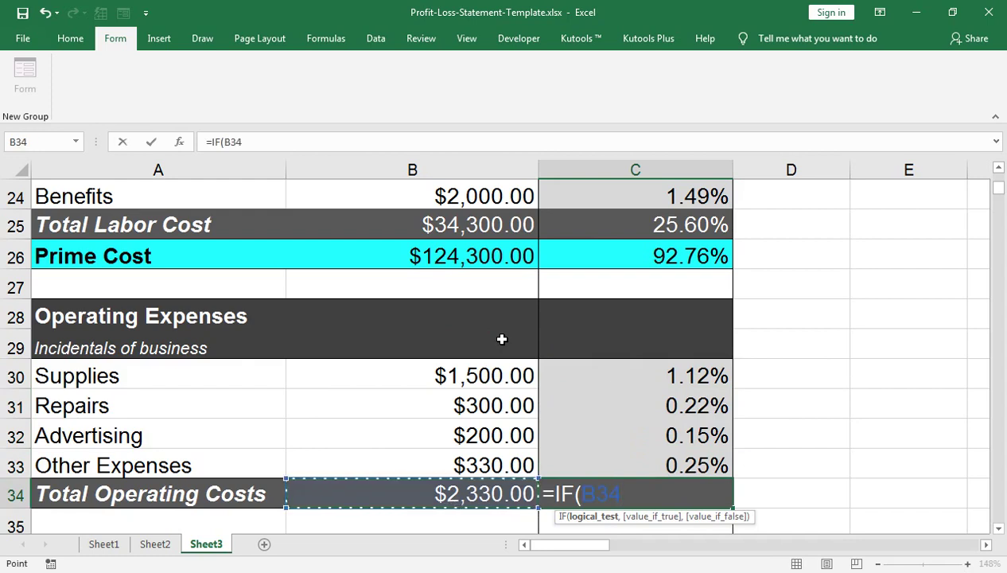
pyautogui.press('BackSpace')
pyautogui.press('BackSpace')
pyautogui.press('Down')
pyautogui.press('Tab')
pyautogui.press('Left')
pyautogui.write('/b10')
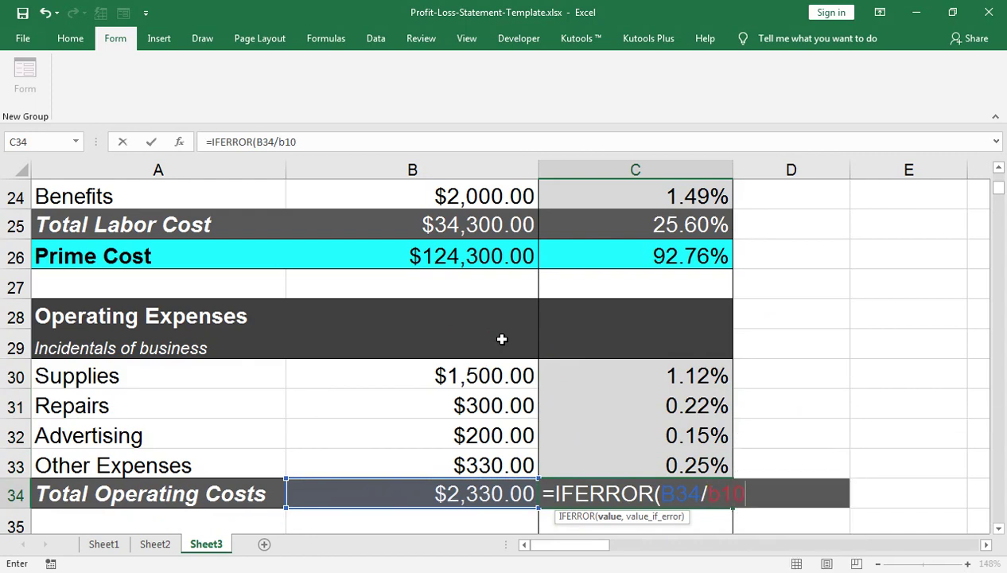
pyautogui.write(',""')
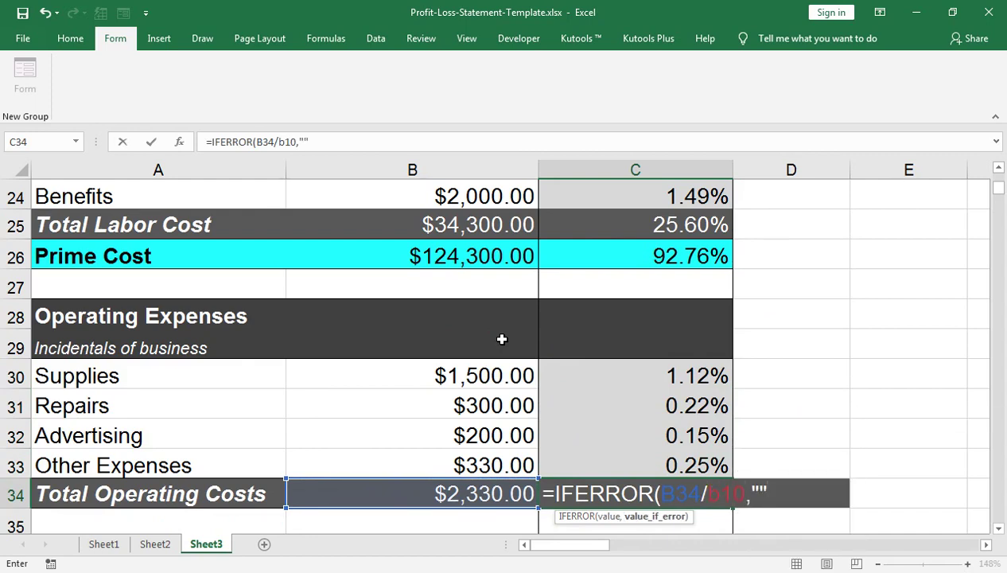
pyautogui.write(')')
pyautogui.press('Return')
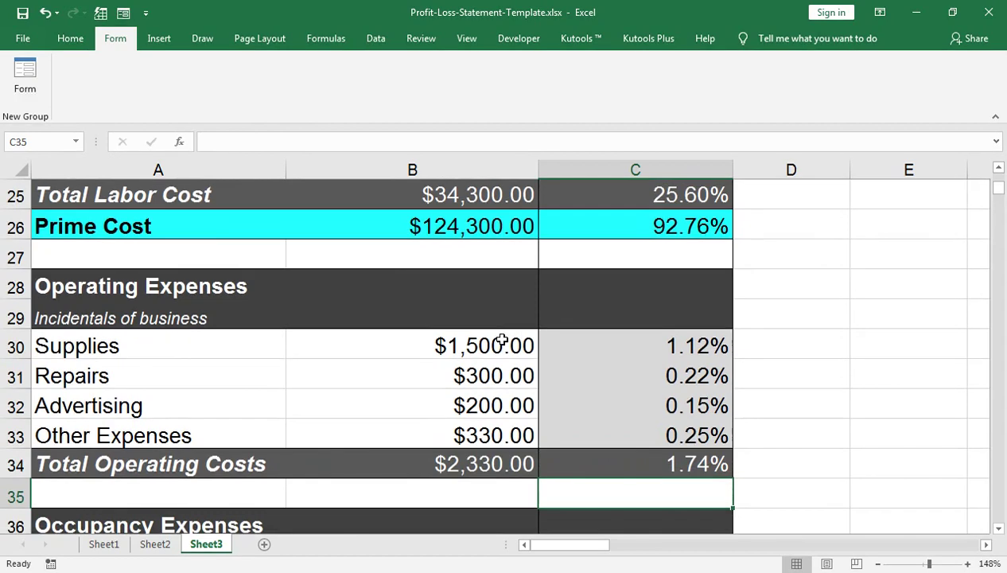
# Look over the Occupancy Expenses section from Rent to Total Occupancy Costs
pyautogui.press('Down')
pyautogui.press('Down')
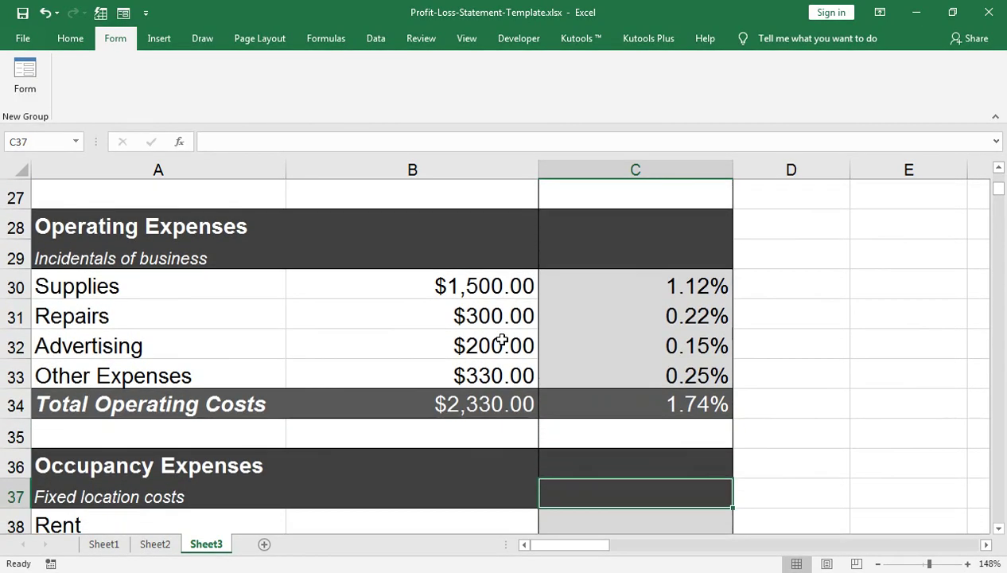
pyautogui.press('Left')
pyautogui.press('Left')
pyautogui.press('Down')
pyautogui.press('Down')
pyautogui.press('Down')
pyautogui.press('Down')
pyautogui.press('Down')
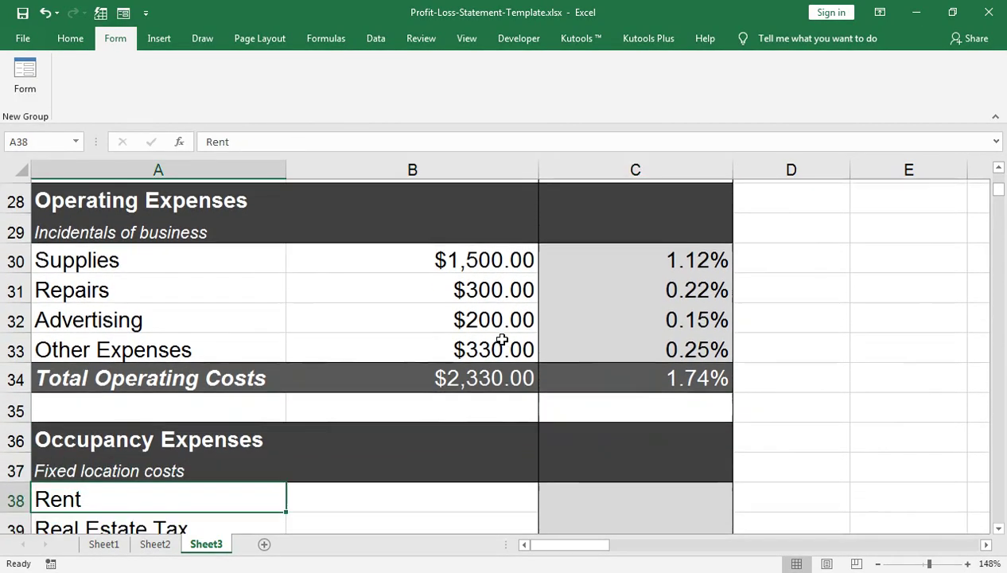
pyautogui.press('Down')
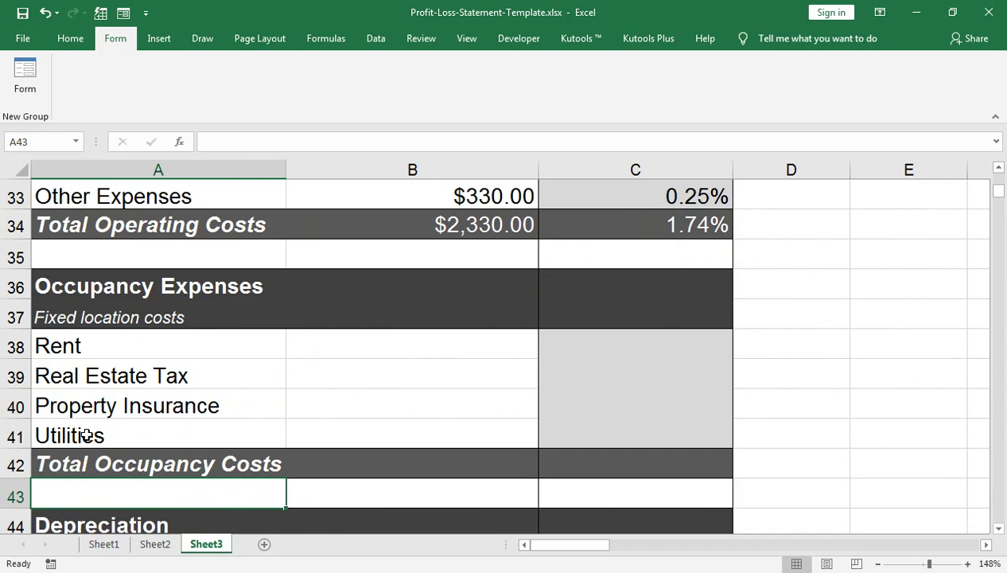
pyautogui.press('Up')
pyautogui.press('Up')
pyautogui.press('Up')
pyautogui.press('Up')
pyautogui.press('Up')
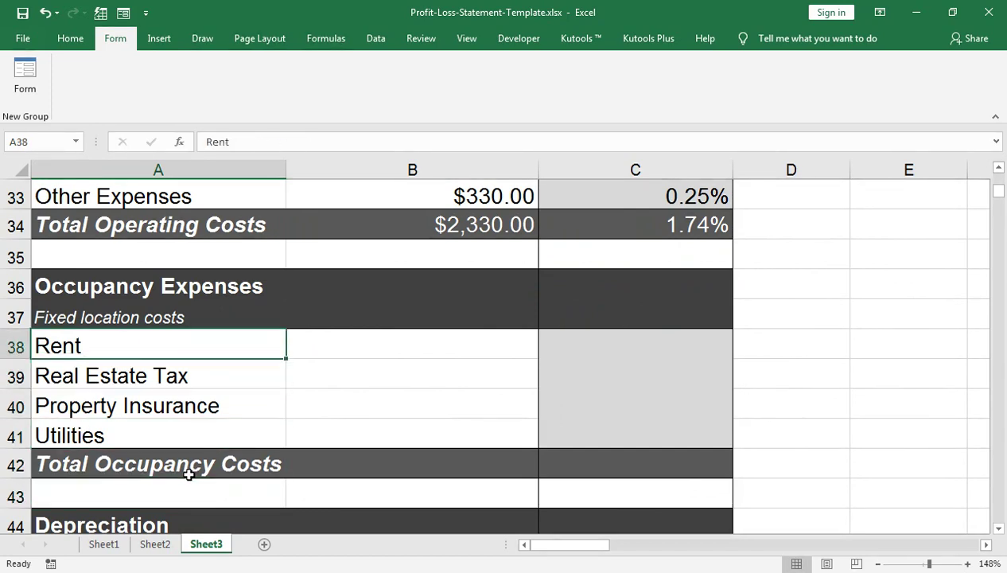
# Enter the occupancy expense amounts 2000 for Rent in B38 and 600 for Real Estate Tax in B39
pyautogui.press('Right')
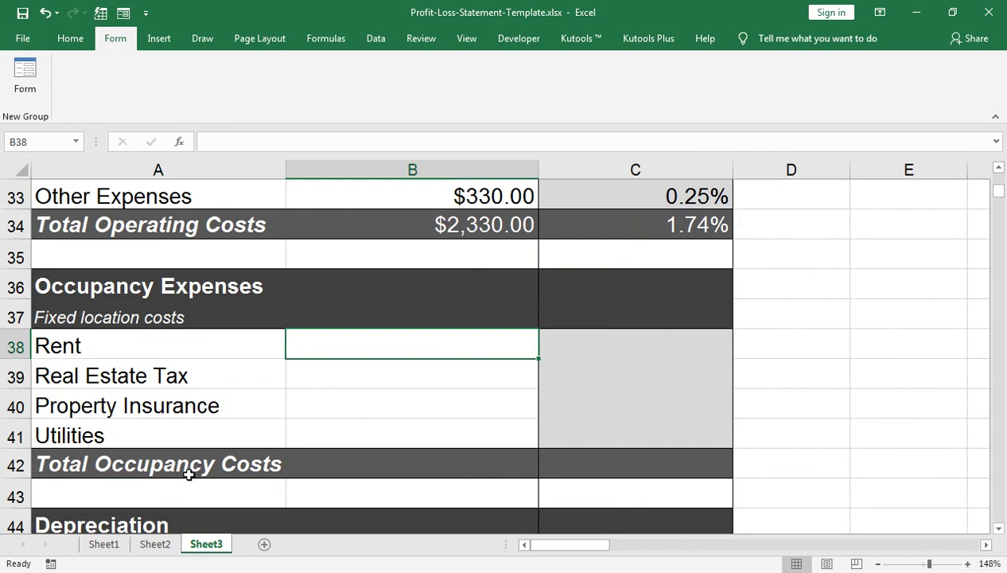
pyautogui.write('2000')
pyautogui.press('Return')
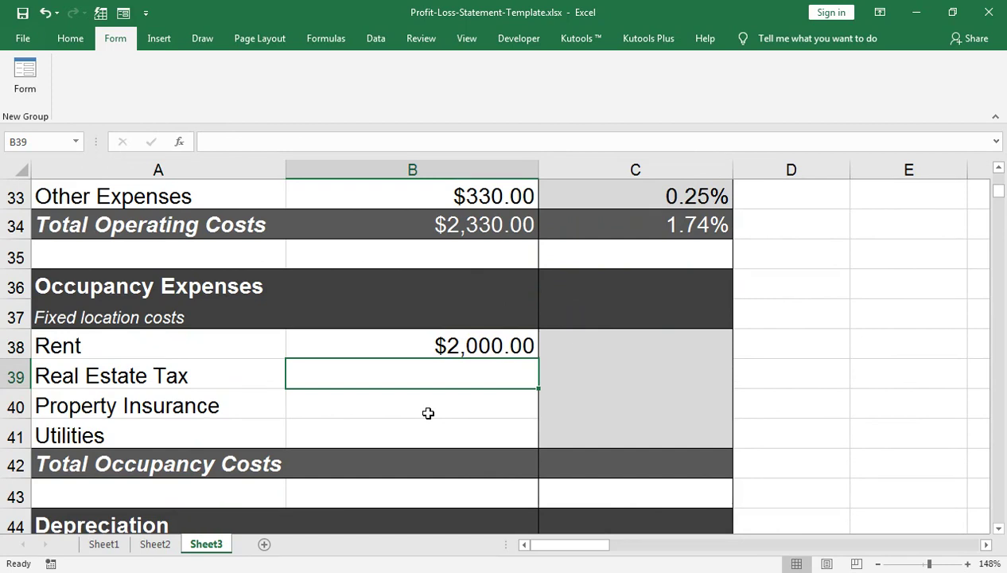
pyautogui.write('200')
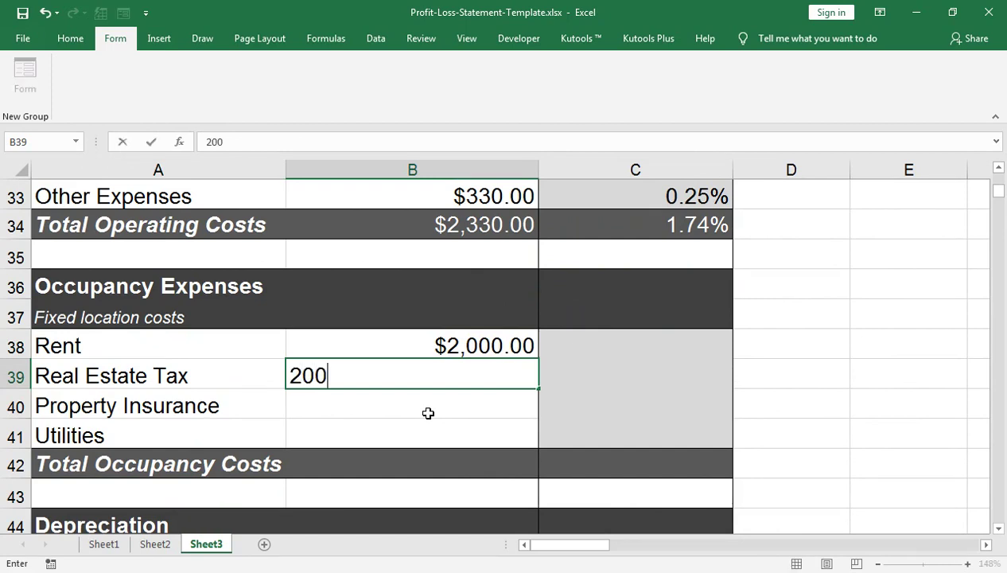
pyautogui.press('BackSpace')
pyautogui.press('BackSpace')
pyautogui.press('BackSpace')
pyautogui.write('600')
pyautogui.press('Return')
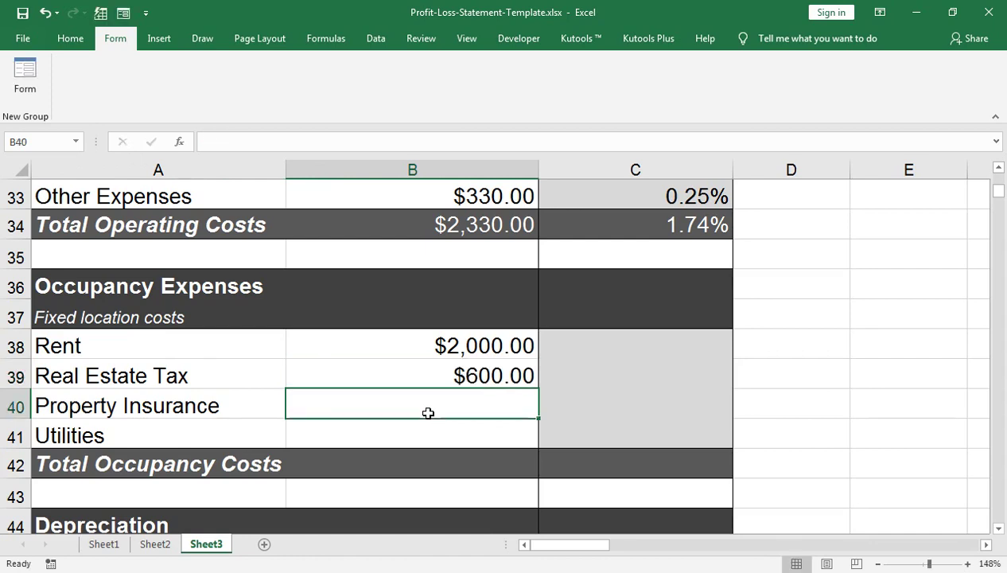
# Enter 400 for Property Insurance in B40 and 300 for Utilities in B41
pyautogui.write('4000')
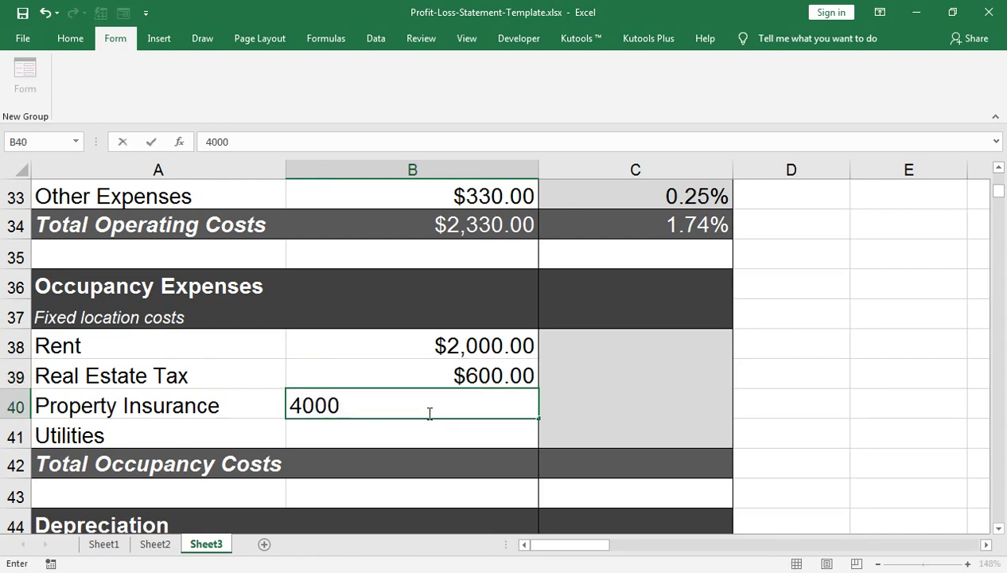
pyautogui.press('BackSpace')
pyautogui.press('Return')
pyautogui.write('300')
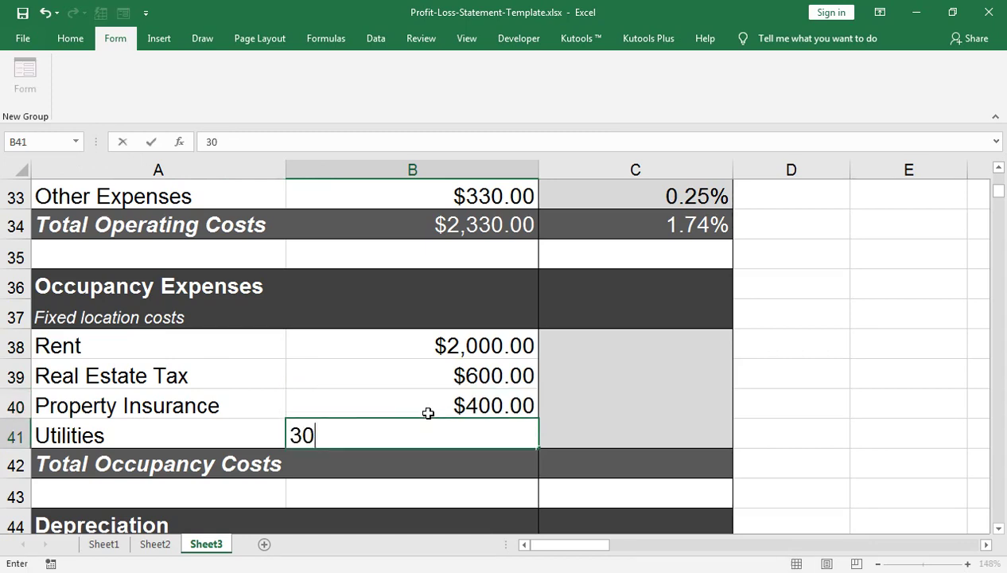
pyautogui.press('Return')
# Calculate the Total Occupancy Costs in B42 with the formula =SUM(B38:B41)
pyautogui.hotkey('alt', '=')
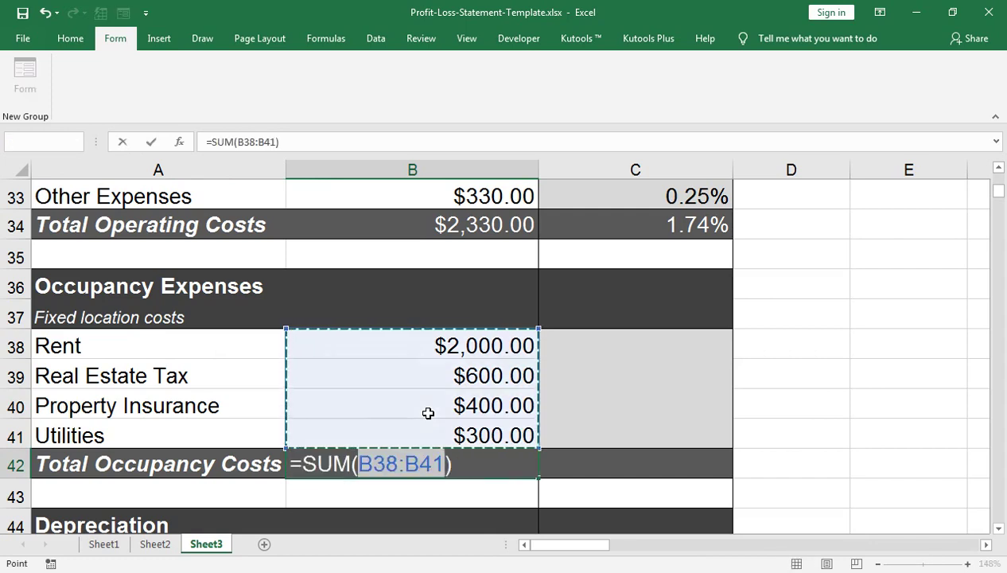
pyautogui.press('Return')
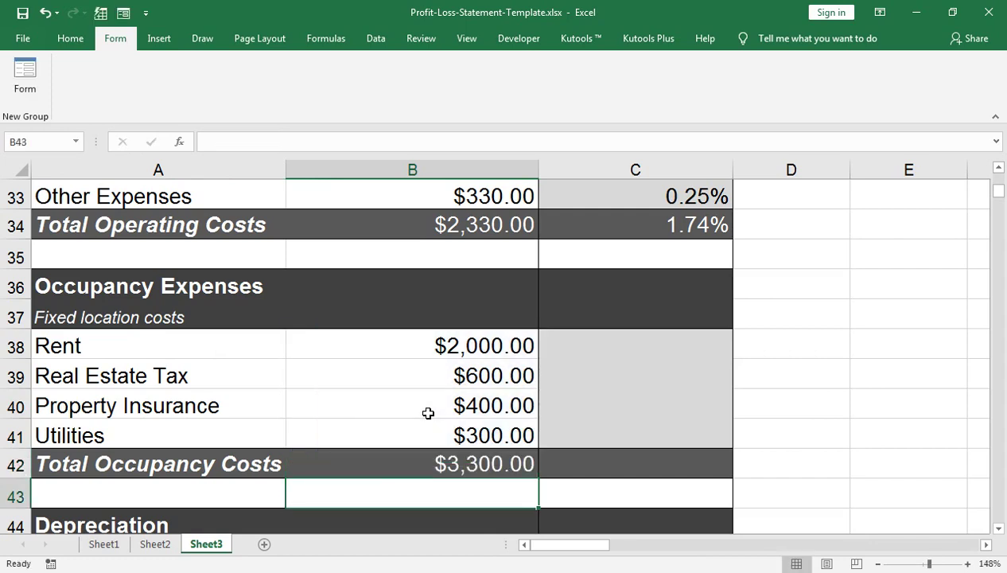
# Calculate Rent's percent of total sales in C38 with the formula =IFERROR(B38/$B$10,"")
pyautogui.press('Right')
pyautogui.press('Up')
pyautogui.press('Up')
pyautogui.press('Up')
pyautogui.press('Up')
pyautogui.press('Up')
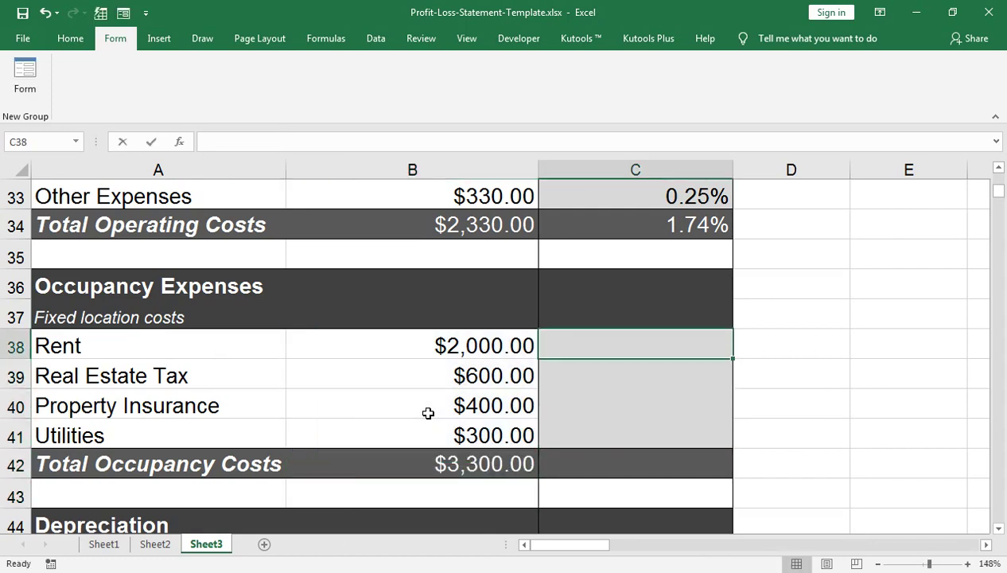
pyautogui.write('=if')
pyautogui.press('Down')
pyautogui.press('Tab')
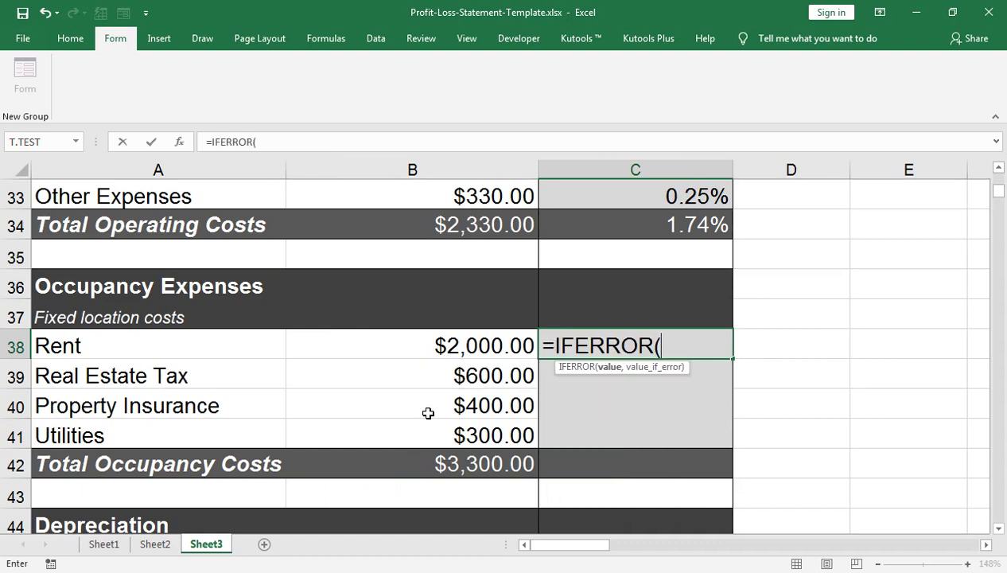
pyautogui.press('Left')
pyautogui.write('/$B$10')
pyautogui.press('F4')
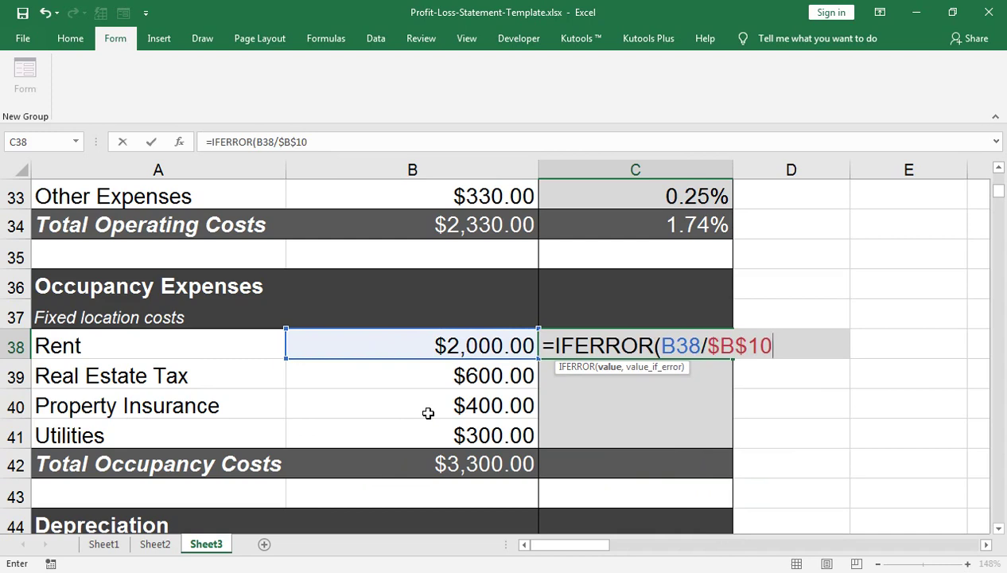
pyautogui.write(',"")')
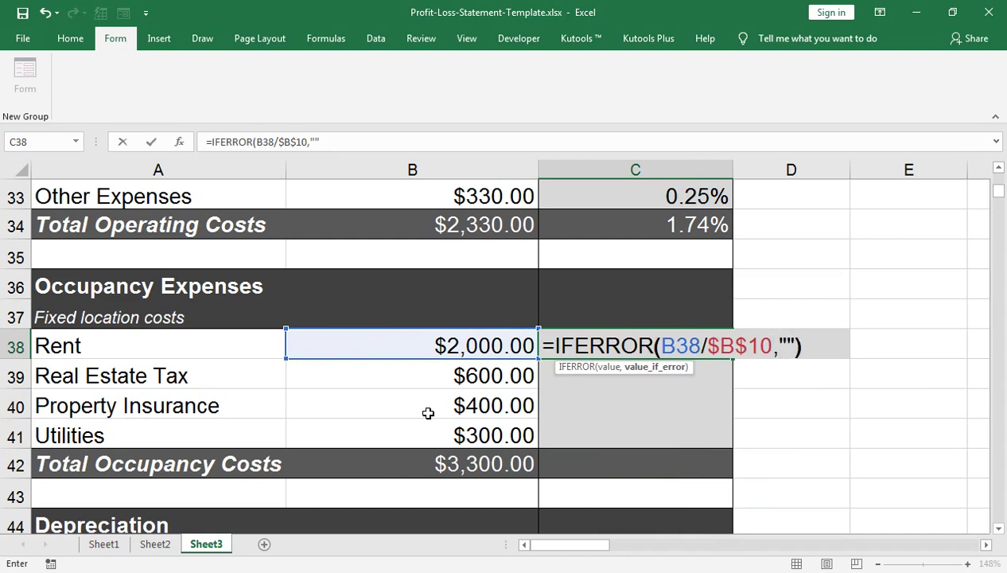
pyautogui.hotkey('ctrl', 'Return')
# Fill the Rent percent formula from C38 down through C41 for the remaining occupancy expenses
pyautogui.hotkey('shift', 'Down')
pyautogui.hotkey('shift', 'Down')
pyautogui.hotkey('shift', 'Down')
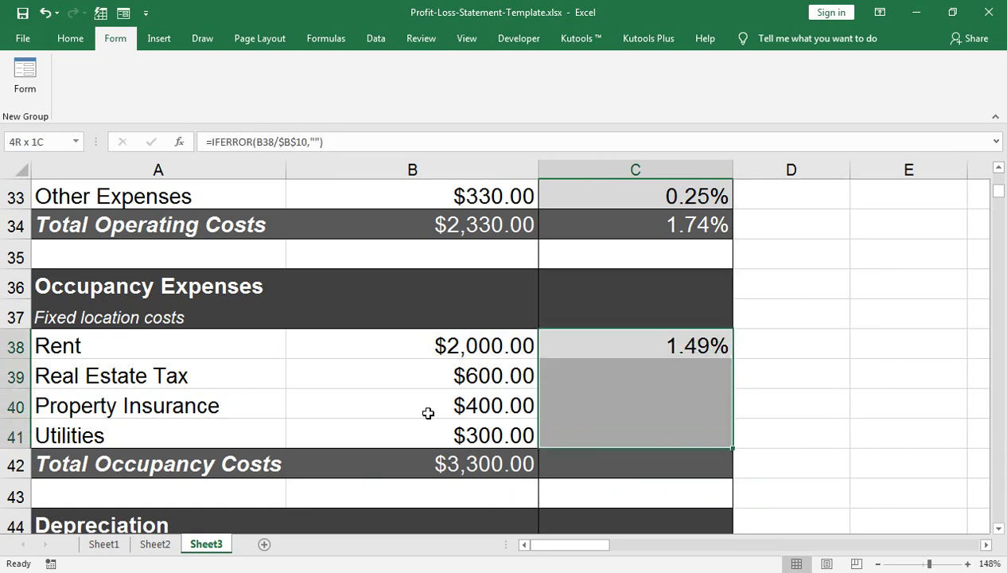
pyautogui.hotkey('ctrl', 'd')
# Calculate the Total Occupancy Costs percent of total sales in C42 with the formula =IFERROR(B42/B10,"")
pyautogui.press('Down')
pyautogui.press('Down')
pyautogui.press('Down')
pyautogui.press('Down')
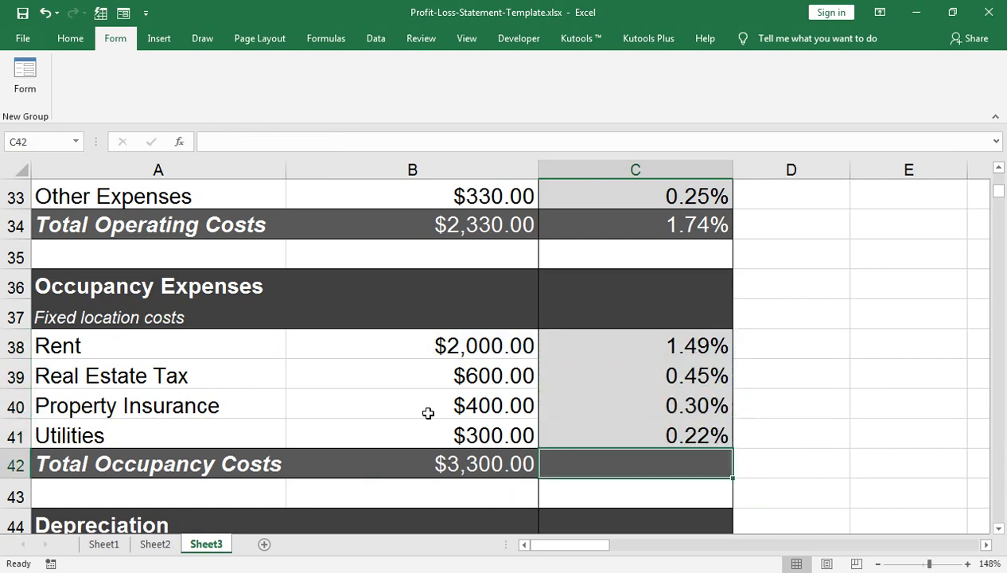
pyautogui.write('=if')
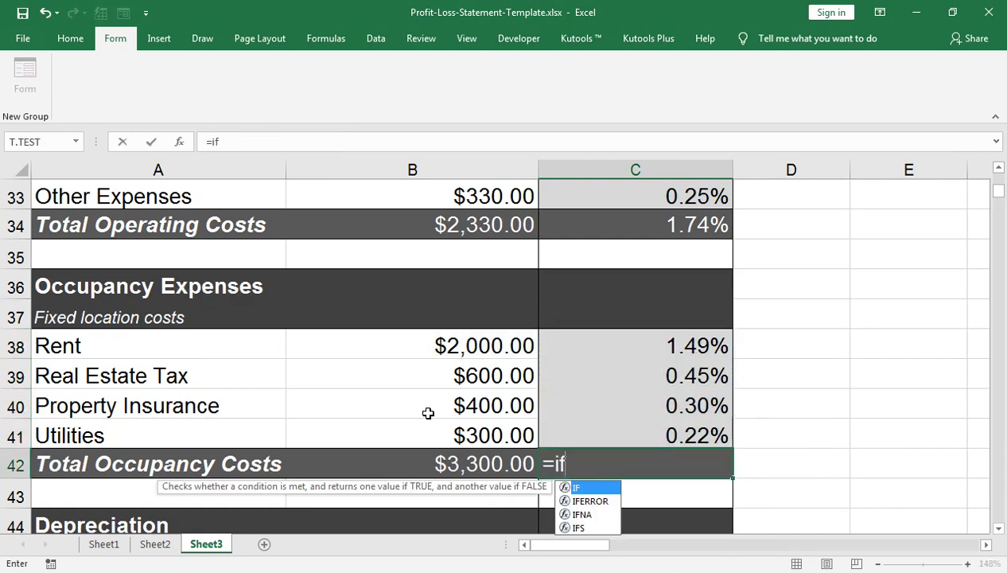
pyautogui.press('Down')
pyautogui.press('Tab')
pyautogui.press('Left')
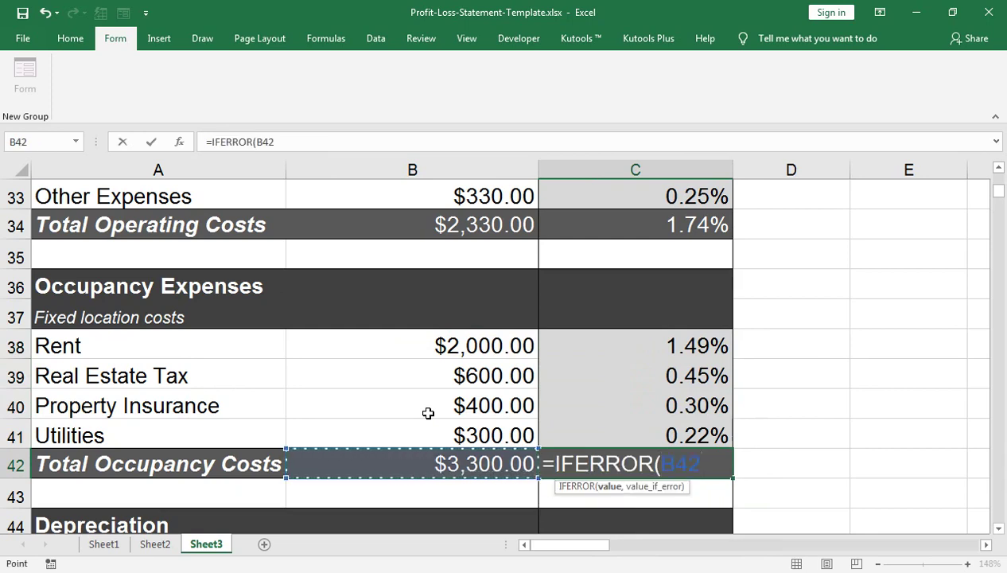
pyautogui.write('/')
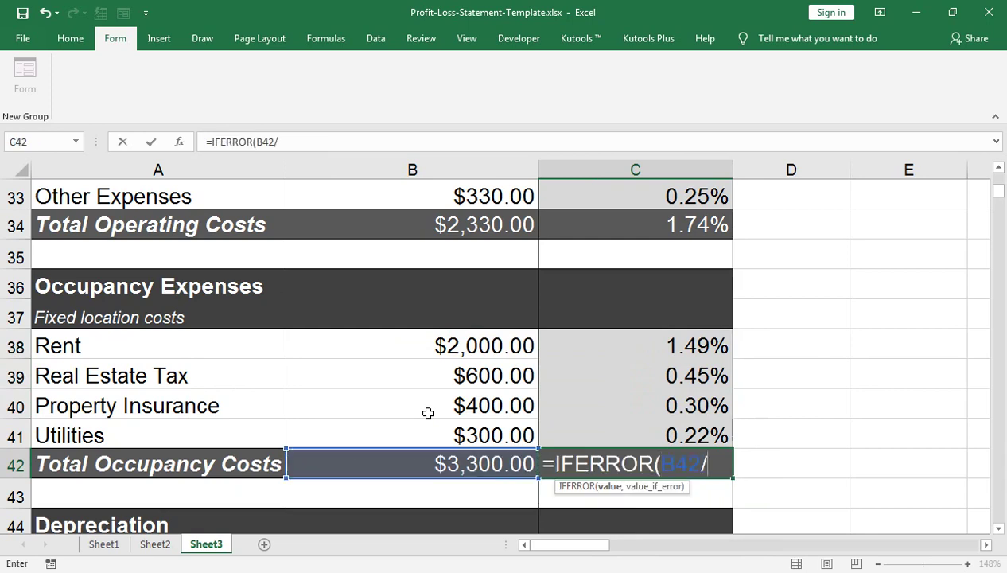
pyautogui.write('B10,""')
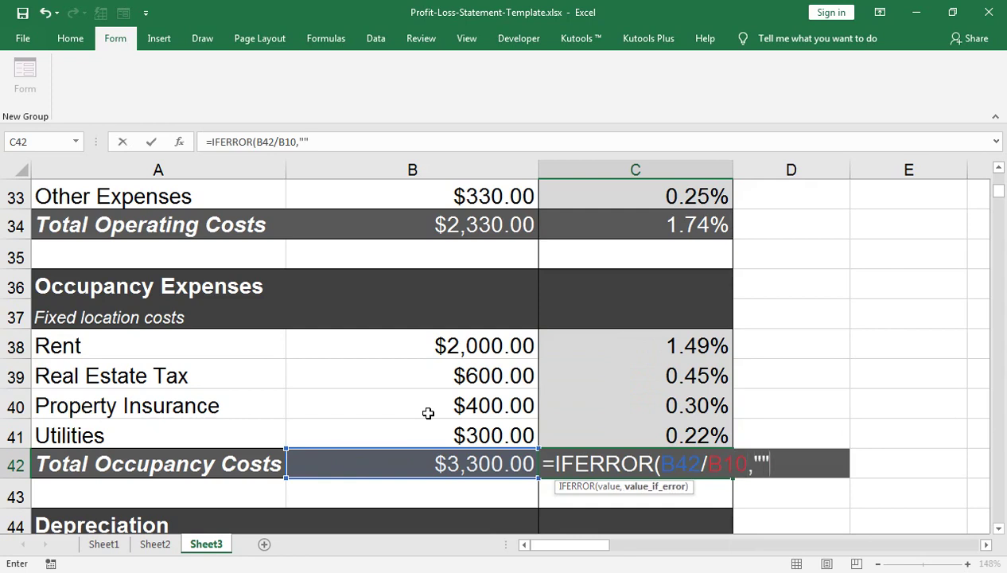
pyautogui.write(')')
pyautogui.press('Return')
pyautogui.press('Up')
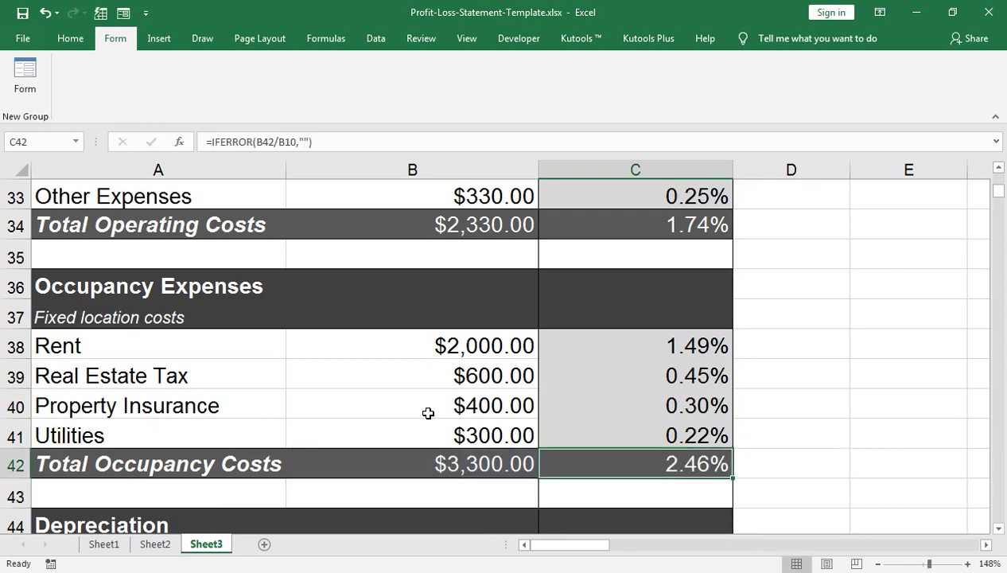
# Enter 3500 as the depreciation Value Lost amount in B46
pyautogui.press('Down')
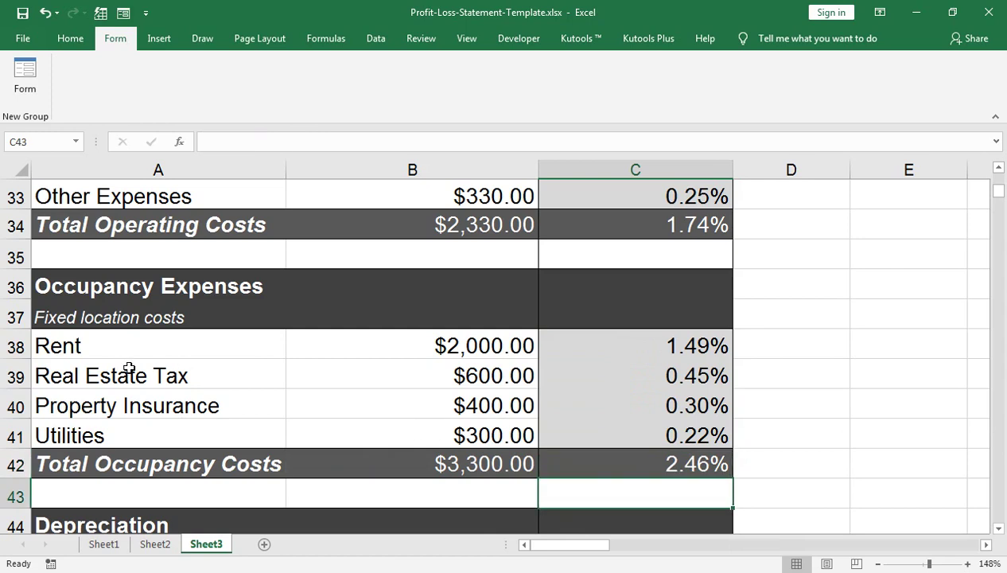
pyautogui.scroll(-1, 130, 368)
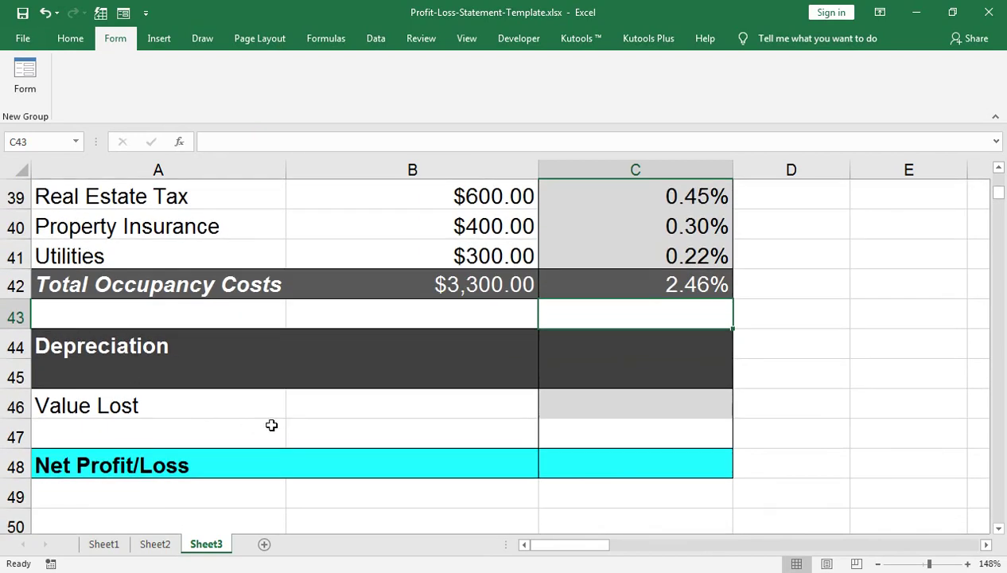
pyautogui.click(322, 398)
pyautogui.write('3,500')
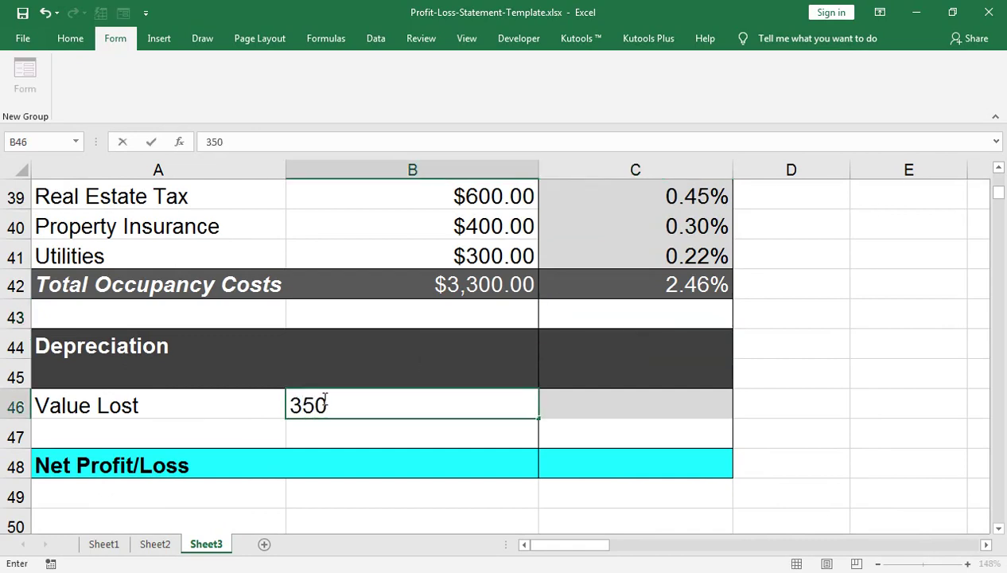
pyautogui.press('Return')
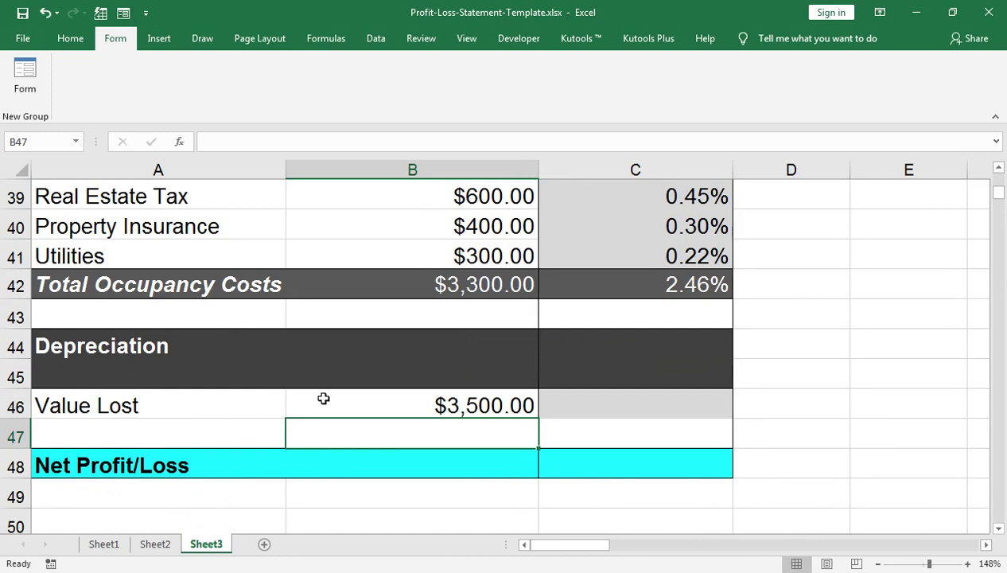
# Calculate the Value Lost percent of total sales in C46 with the formula =IFERROR(B46/B10,"")
pyautogui.press('Down')
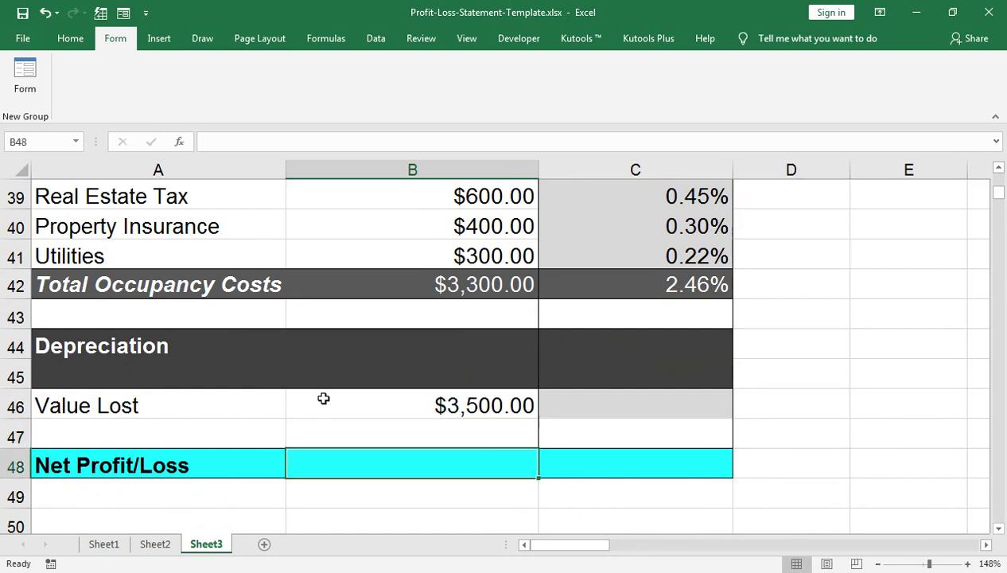
pyautogui.press('Up')
pyautogui.press('Up')
pyautogui.press('Up')
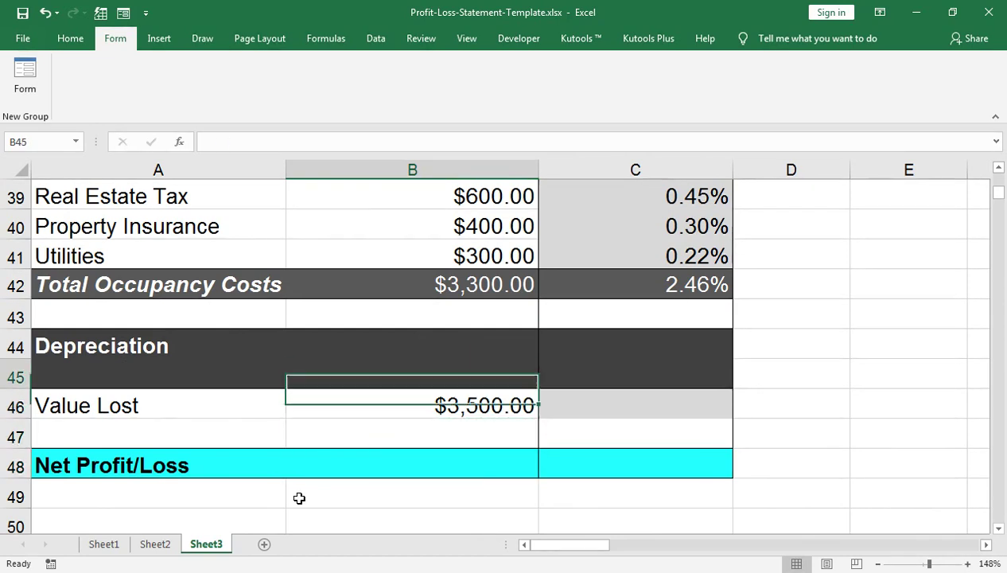
pyautogui.press('Right')
pyautogui.press('Down')
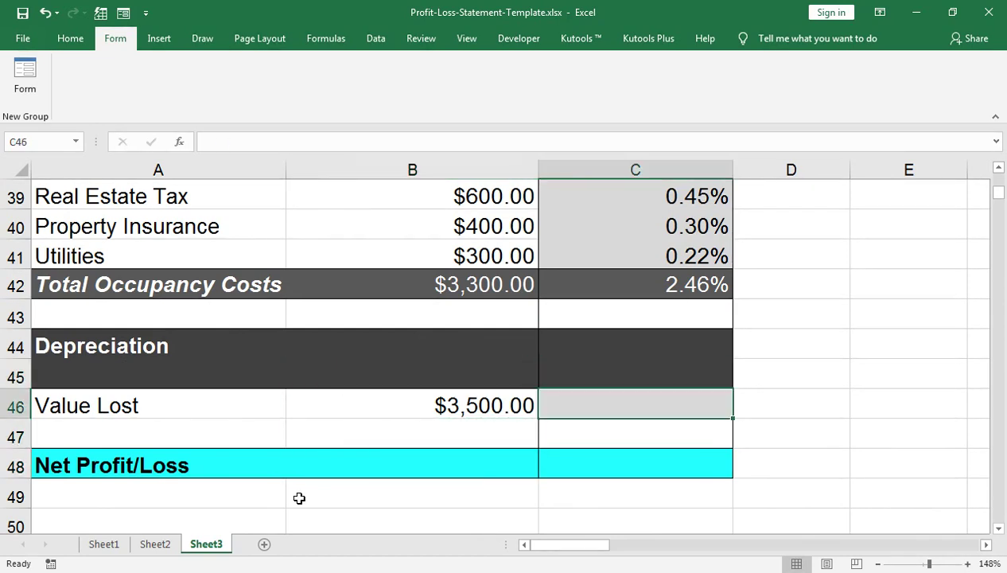
pyautogui.write('=ife')
pyautogui.press('Tab')
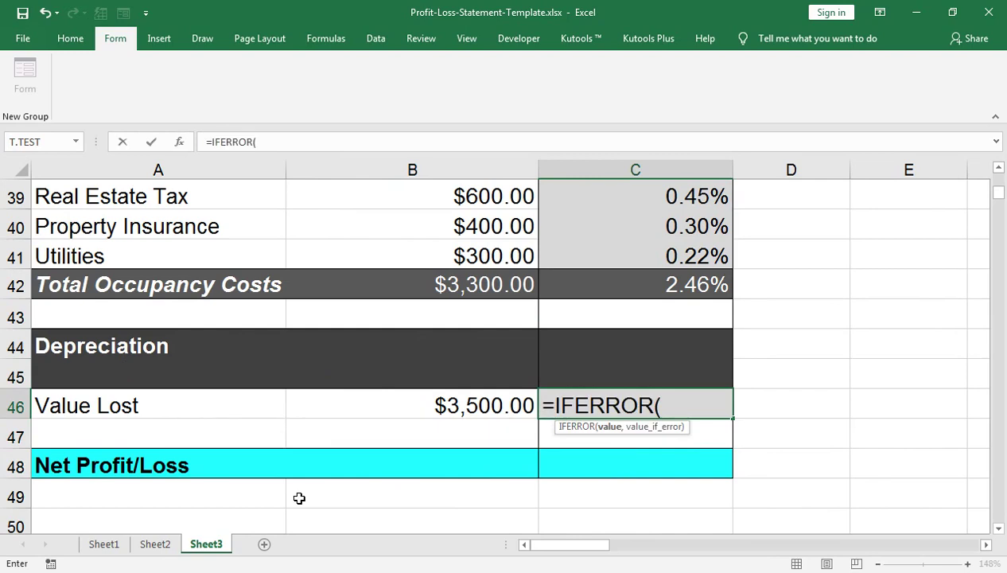
pyautogui.press('Left')
pyautogui.write('/B10')
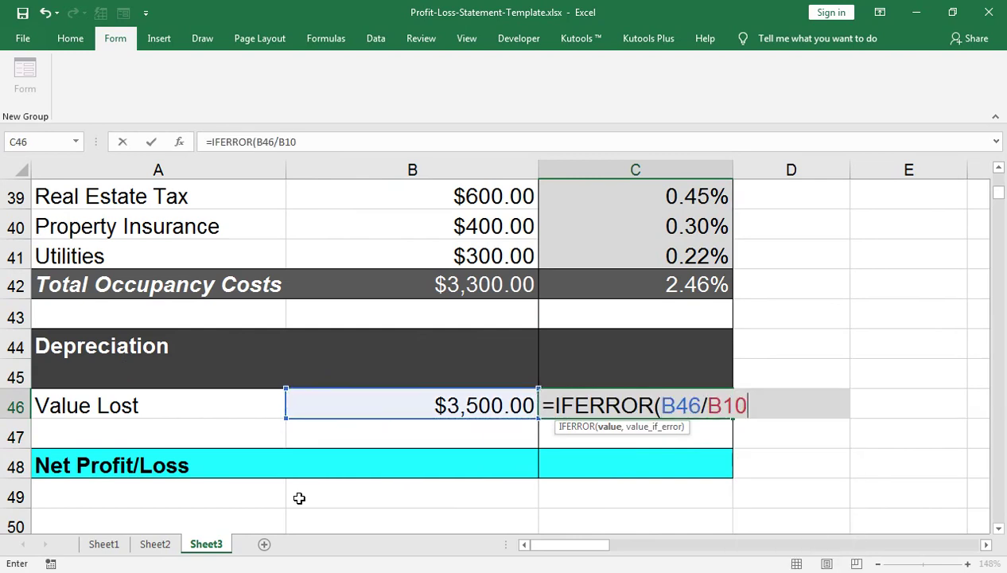
pyautogui.write(',')
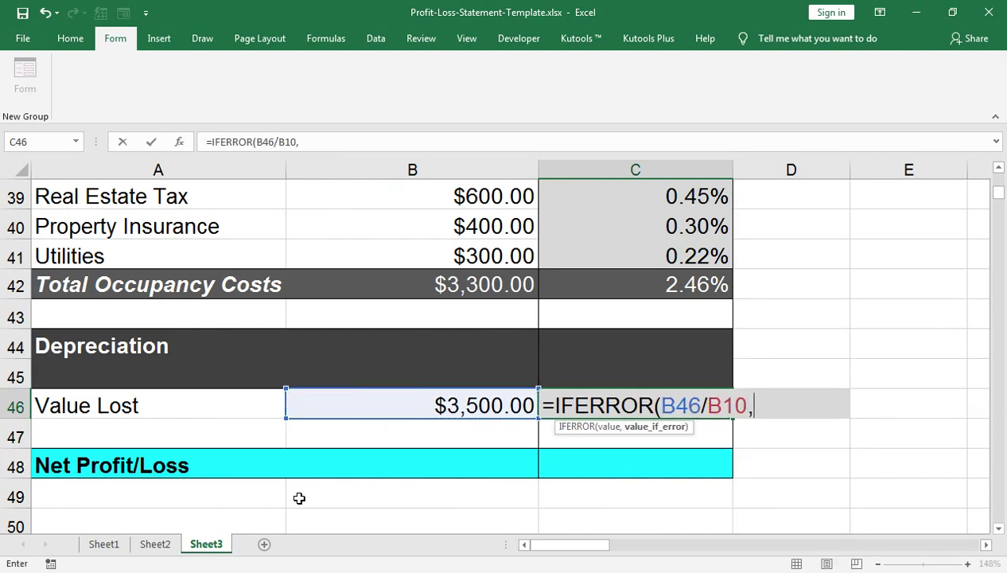
pyautogui.write('"")')
pyautogui.press('Return')
pyautogui.press('Up')
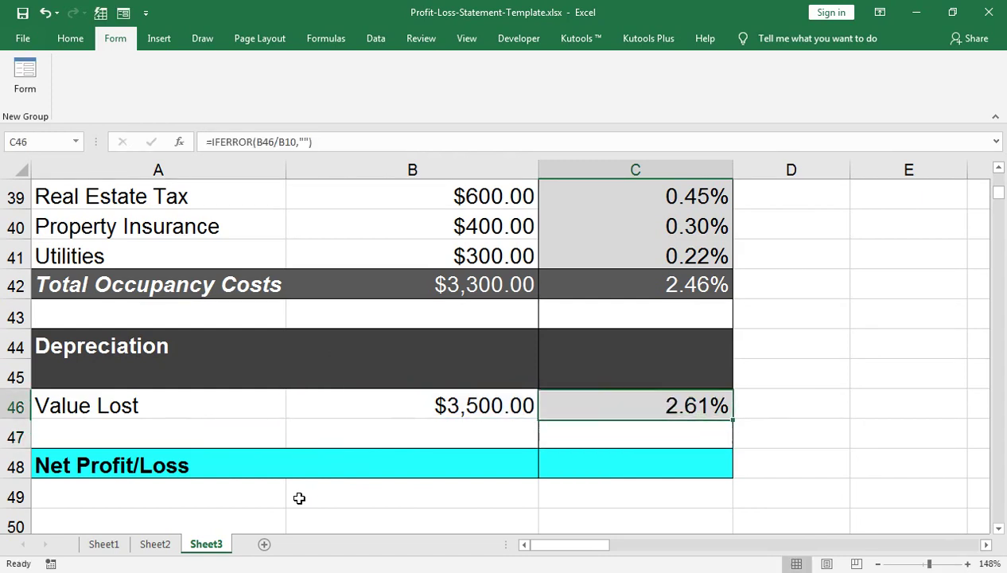
# Start the Net Profit/Loss formula in B48 with a reference to Total Sales in B10
pyautogui.press('Left')
pyautogui.press('Down')
pyautogui.press('Down')
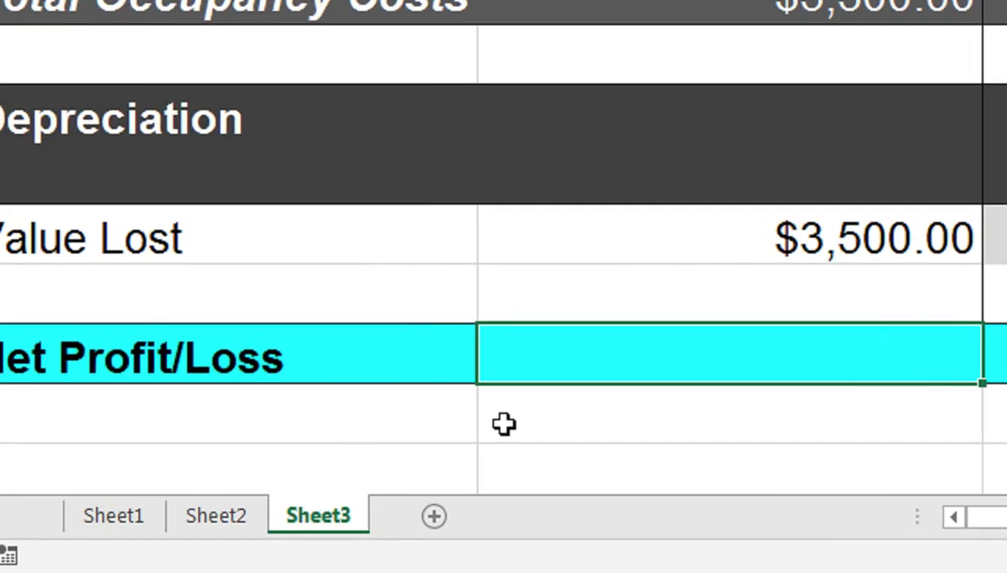
pyautogui.write('=')
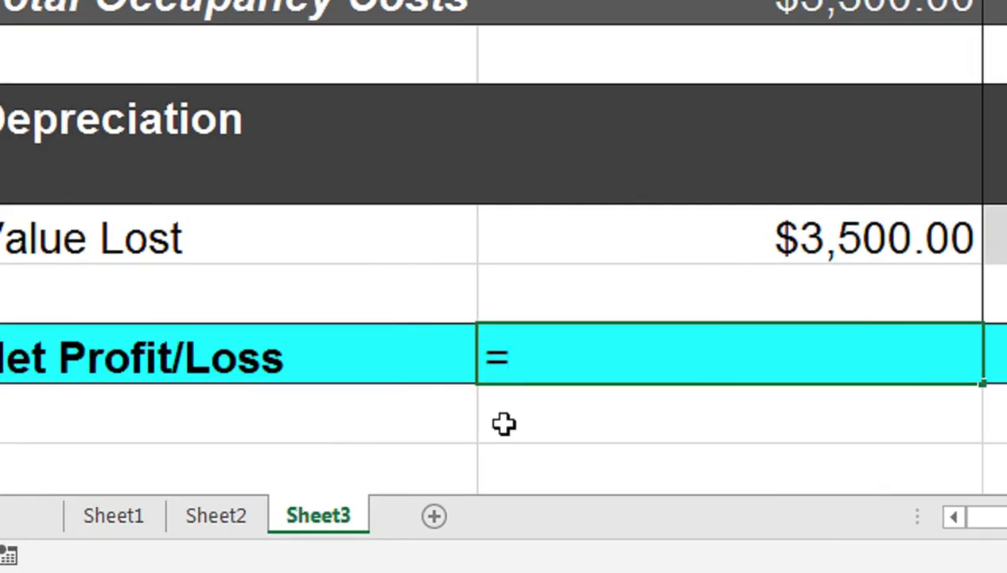
pyautogui.scroll(12, 315, 464)
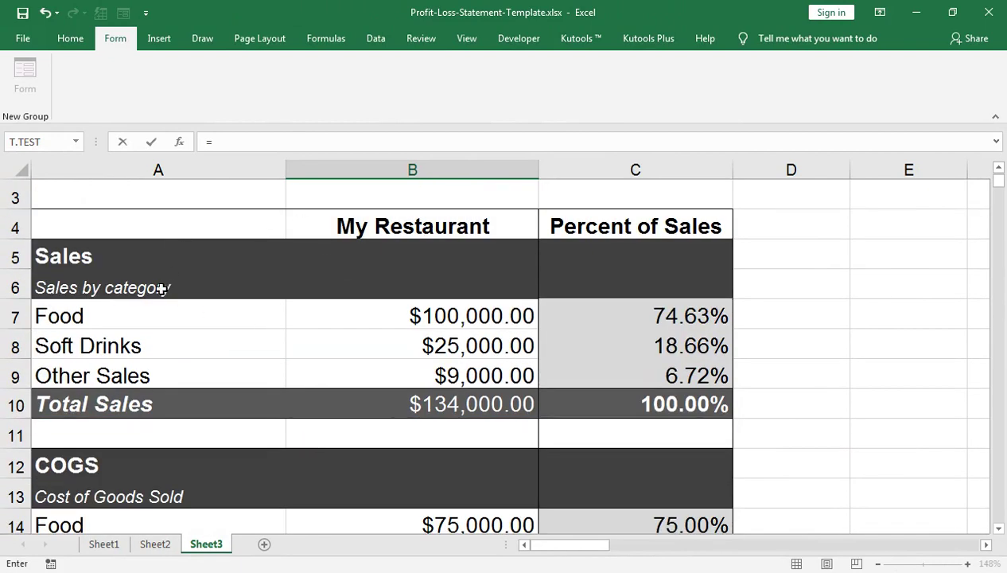
pyautogui.click(486, 400)
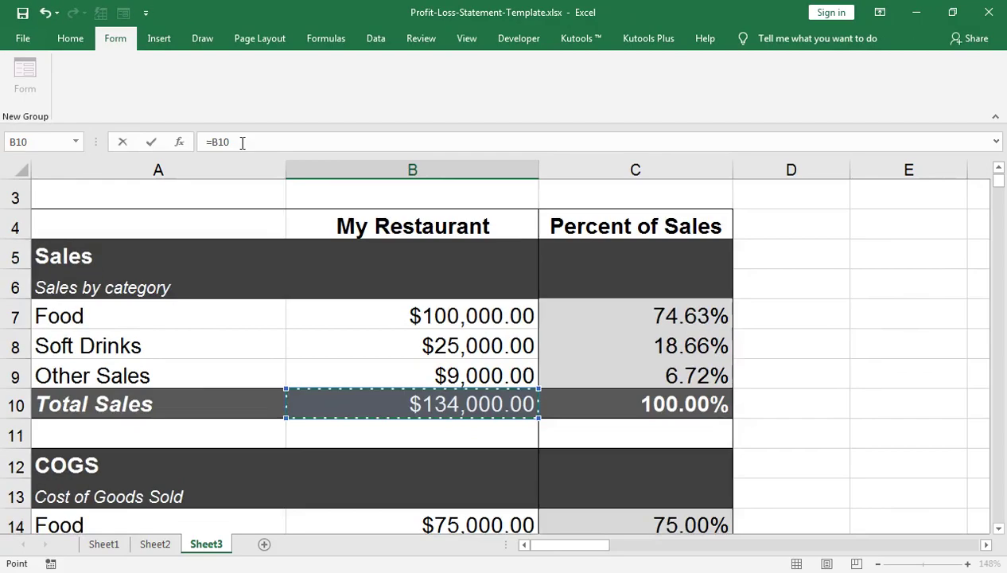
# Subtract the depreciation Value Lost in B46 and Total Occupancy Costs in B42 within the Net Profit/Loss formula in B48
pyautogui.scroll(-12, 314, 302)
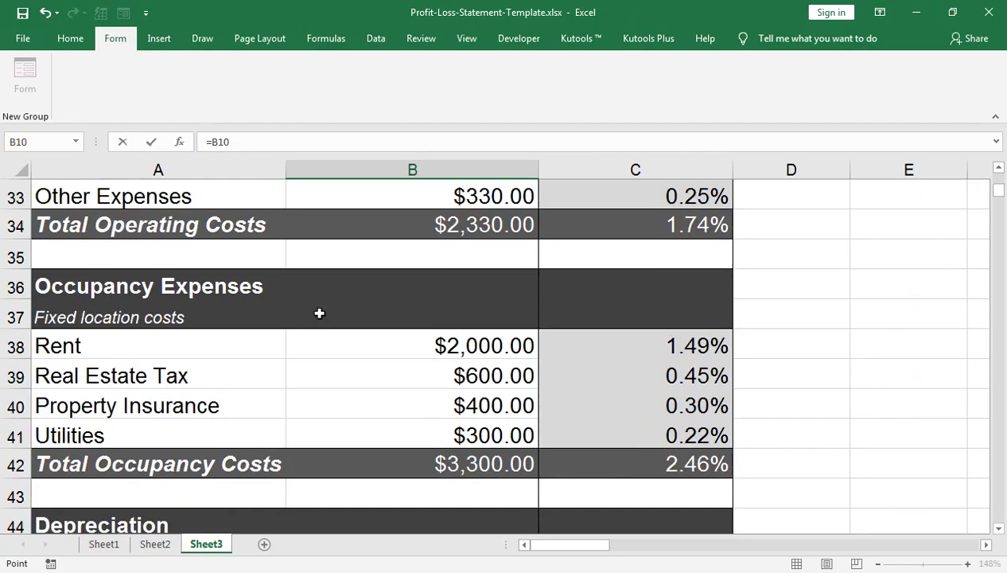
pyautogui.write('-')
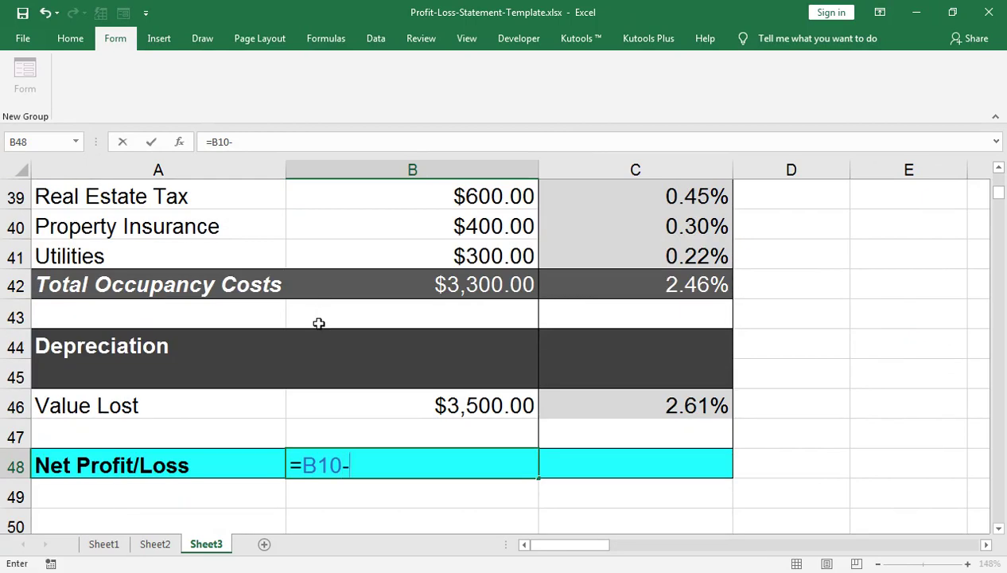
pyautogui.click(445, 406)
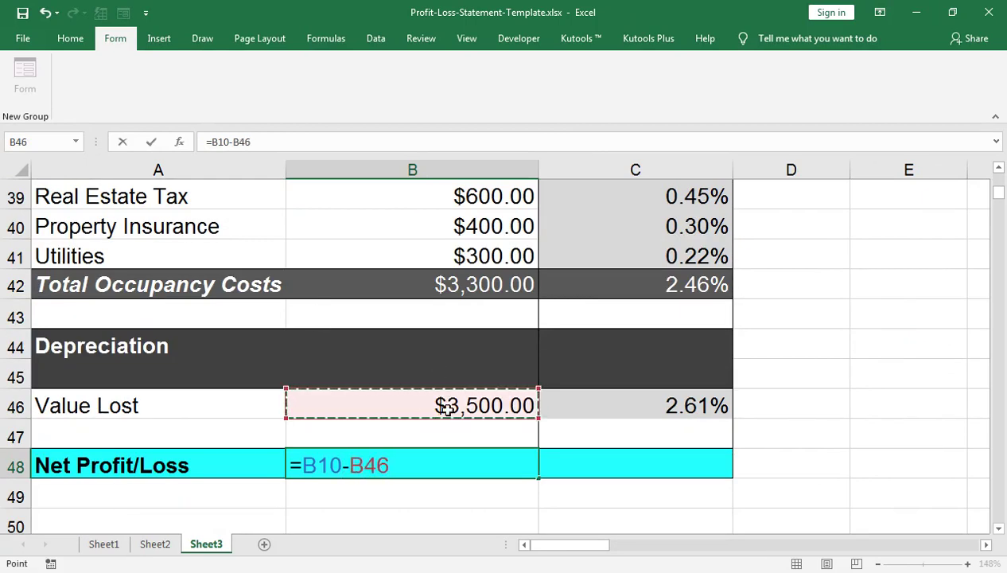
pyautogui.write('-')
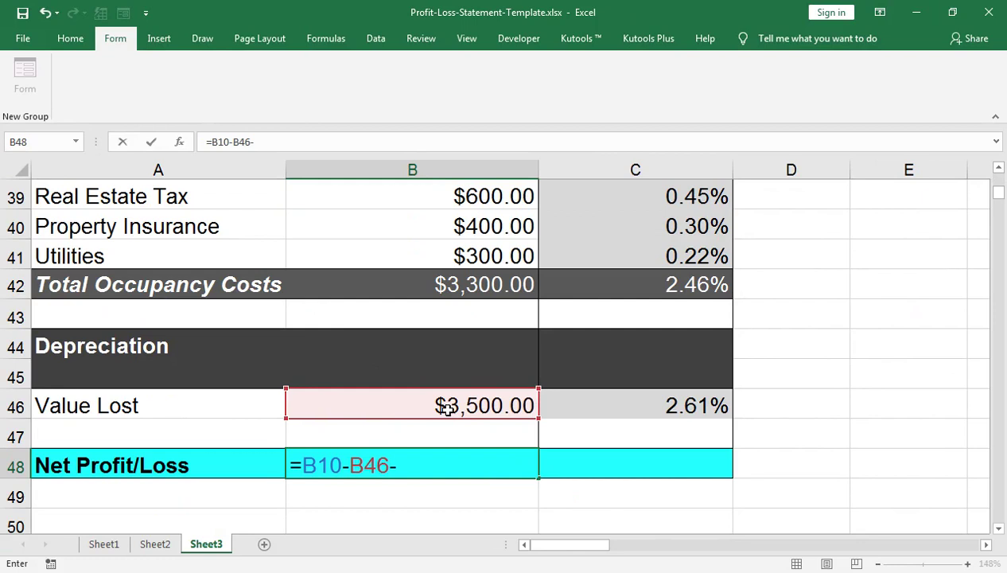
pyautogui.click(485, 292)
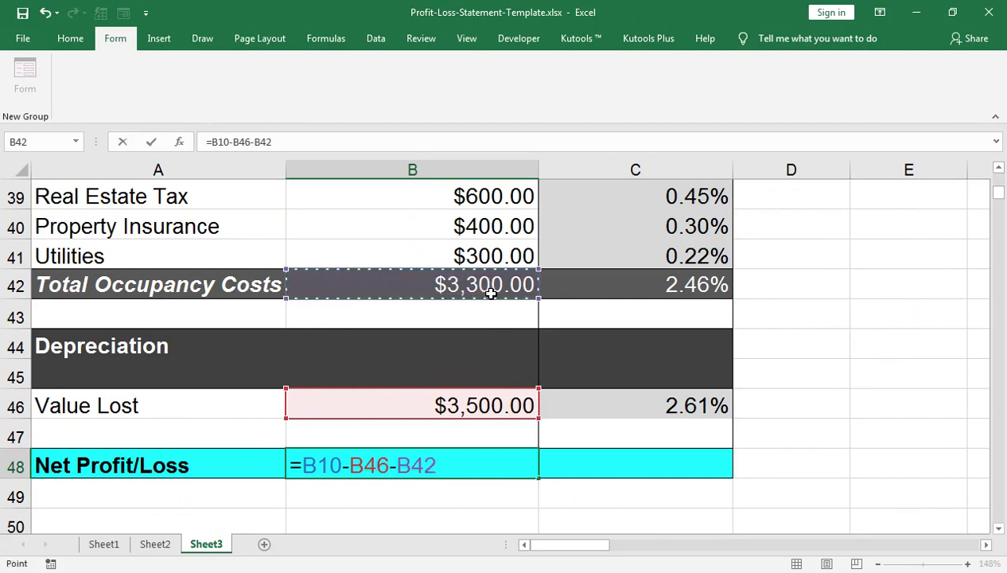
pyautogui.write('-')
# Complete the Net Profit/Loss formula by also subtracting Total Operating Costs and Prime Cost, giving =B10-B46-B42-B34-B26
pyautogui.scroll(2, 476, 307)
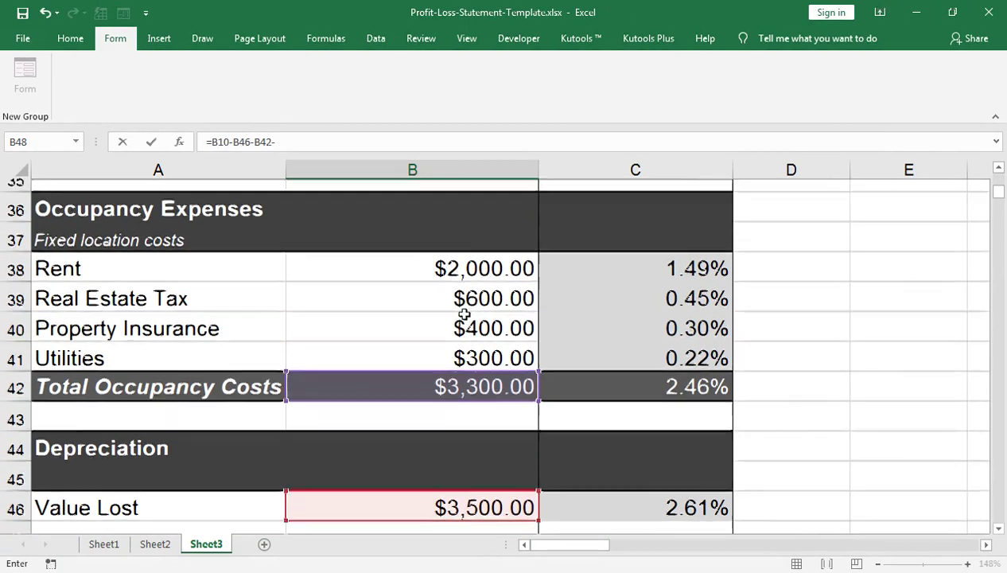
pyautogui.scroll(1, 463, 314)
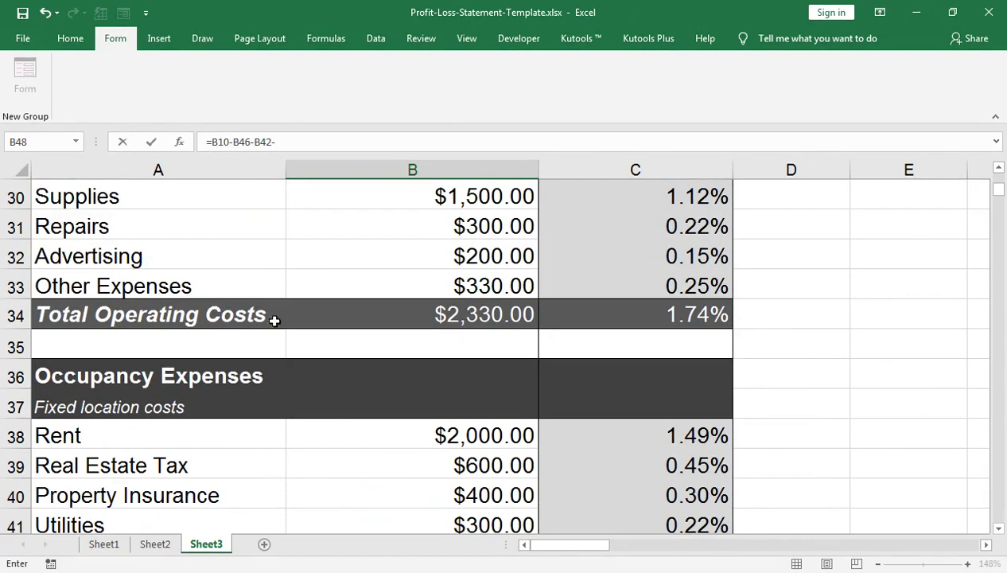
pyautogui.click(462, 319)
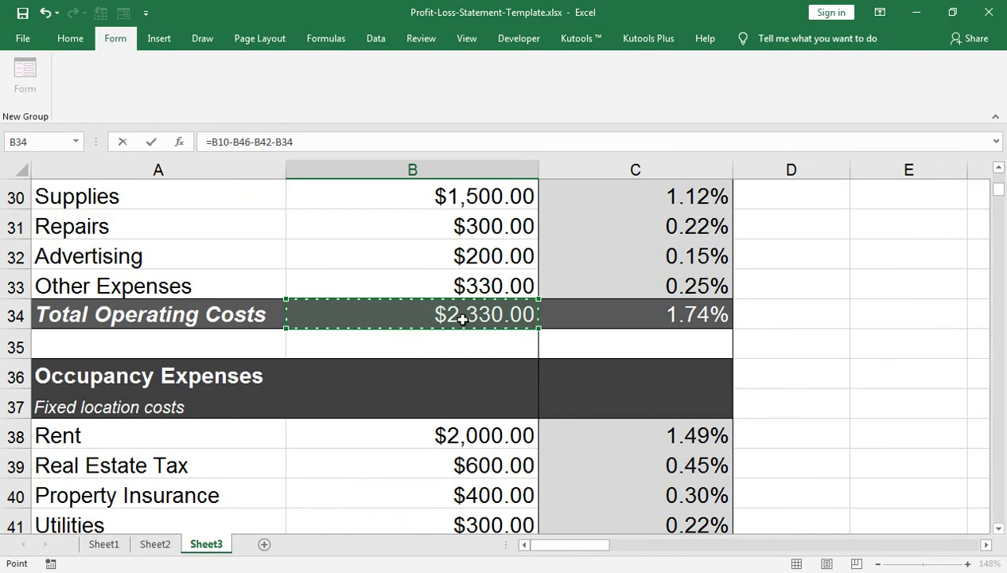
pyautogui.write('-')
pyautogui.scroll(3, 420, 321)
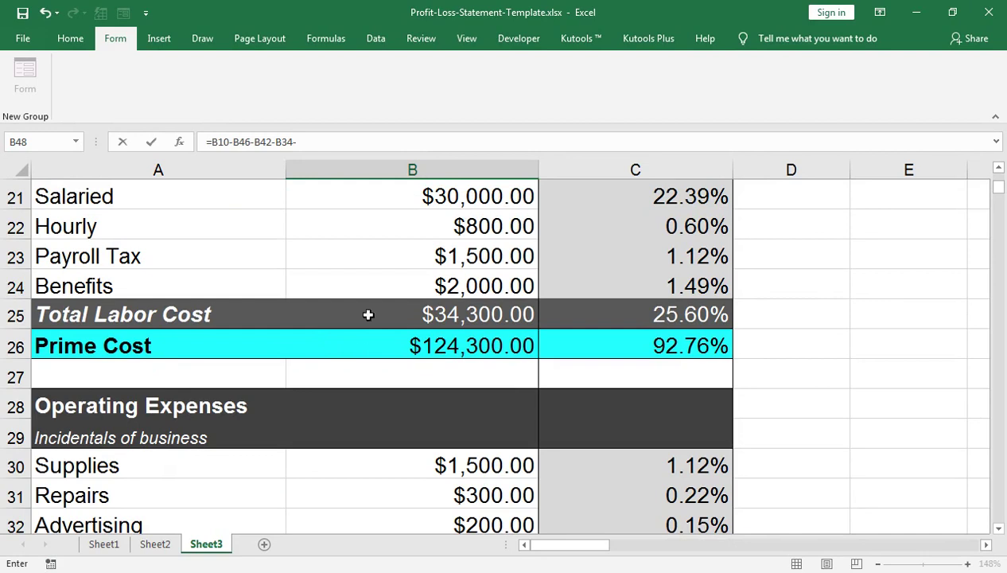
pyautogui.click(407, 347)
pyautogui.press('Return')
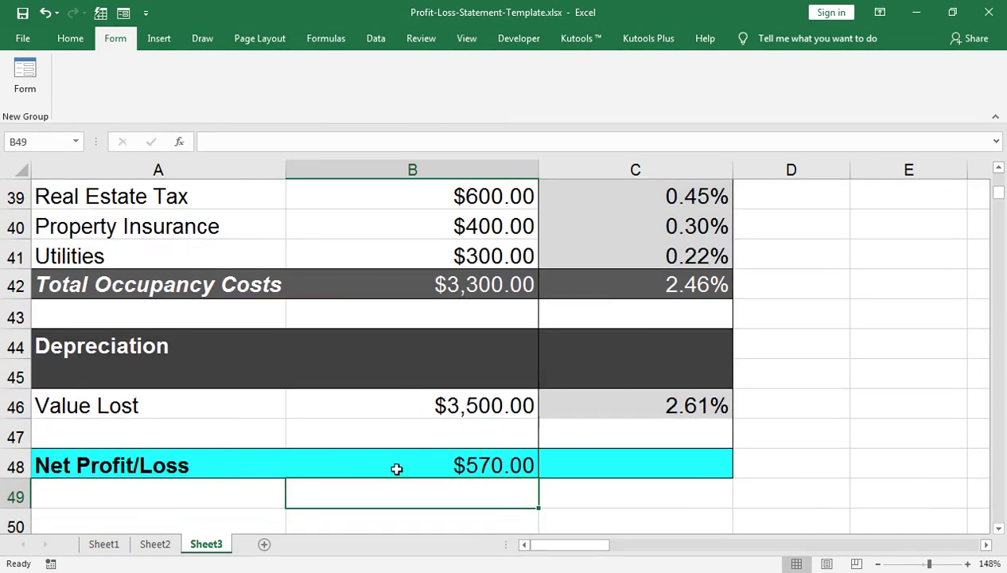
pyautogui.click(461, 467)
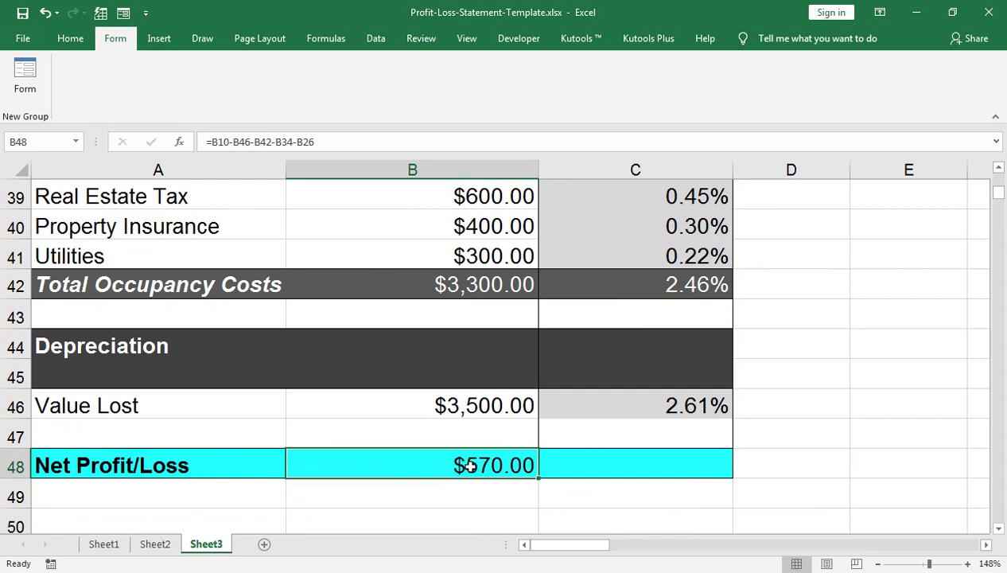
# Calculate the Net Profit/Loss percent of total sales in C48 with the formula =B48/B10
pyautogui.scroll(-1, 258, 376)
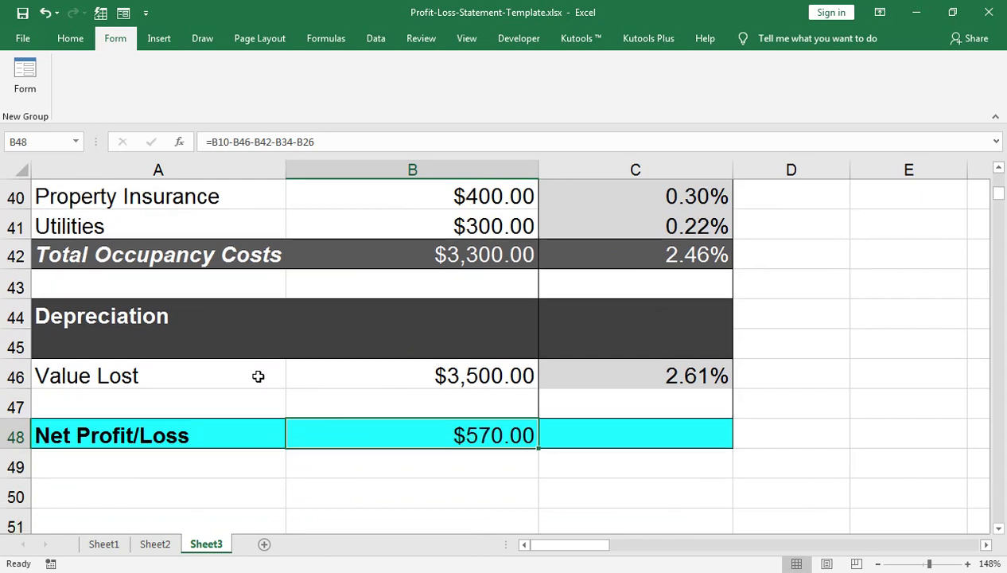
pyautogui.press('Right')
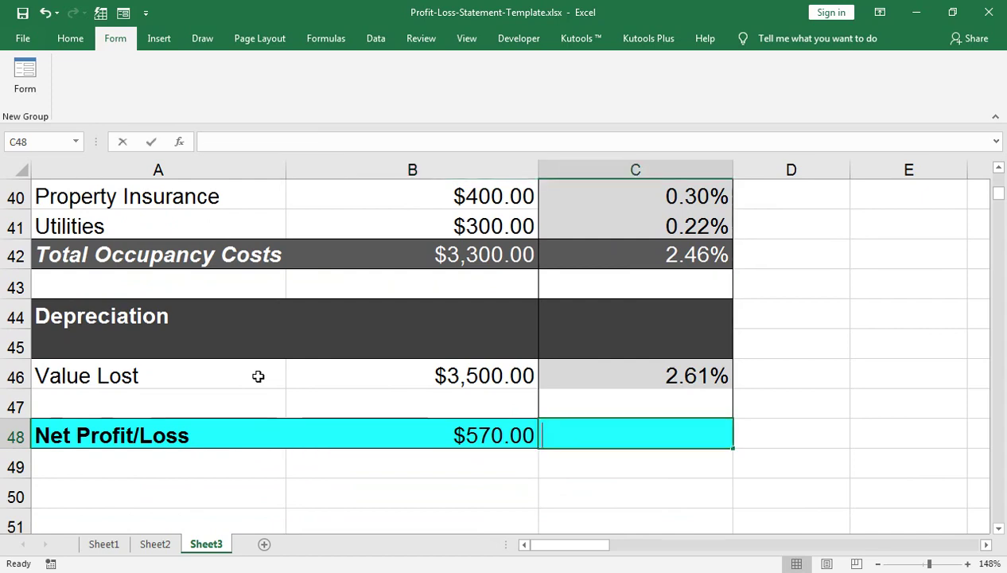
pyautogui.write('=')
pyautogui.press('Left')
pyautogui.write('*')
pyautogui.press('BackSpace')
pyautogui.write('/b10')
pyautogui.press('Return')
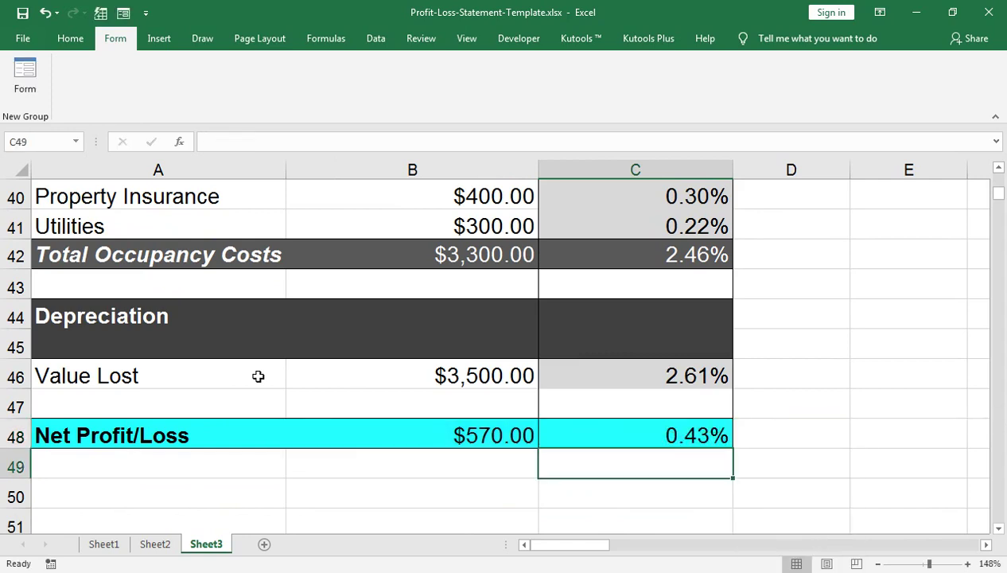
pyautogui.press('Up')
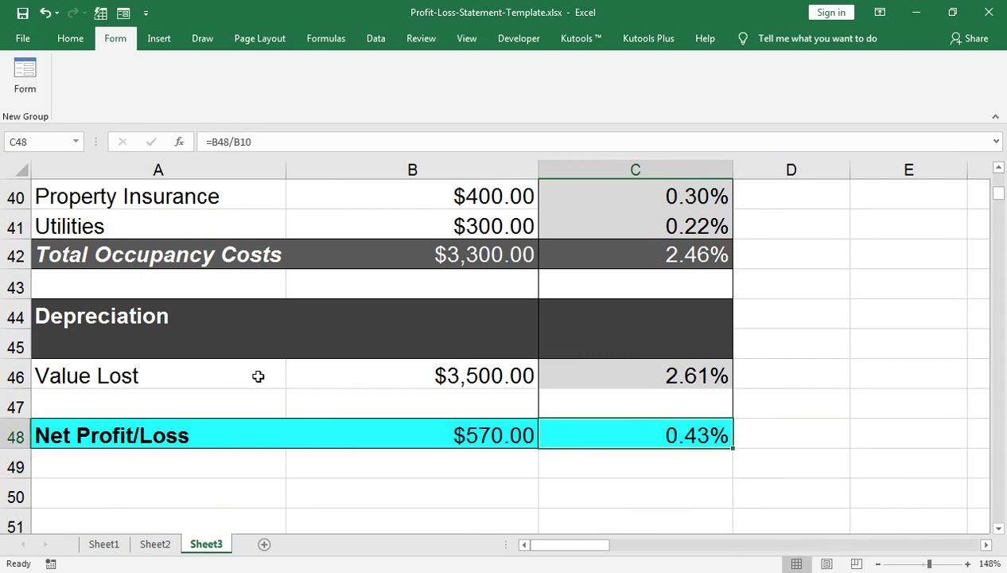
# Review the amounts in column B from Net Profit/Loss back up through every expense section to Sales
pyautogui.press('Left')
pyautogui.press('Up')
pyautogui.press('Up')
pyautogui.press('Up')
pyautogui.press('Up')
pyautogui.press('Up')
pyautogui.press('Up')
pyautogui.press('Up')
pyautogui.press('Up')
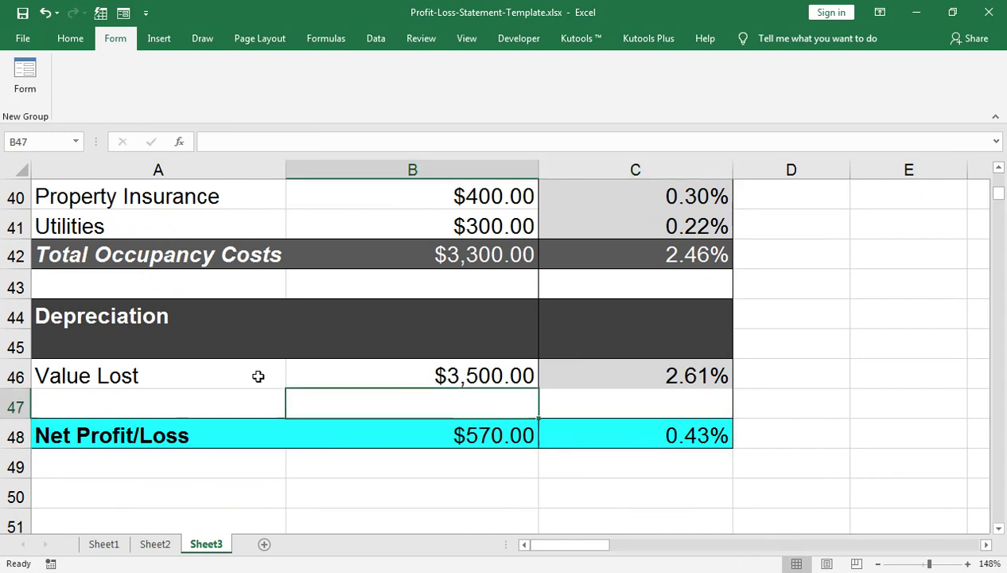
pyautogui.press('Up')
pyautogui.press('Up')
pyautogui.press('Up')
pyautogui.press('Up')
pyautogui.press('Up')
pyautogui.press('Up')
pyautogui.press('Up')
pyautogui.press('Up')
pyautogui.press('Up')
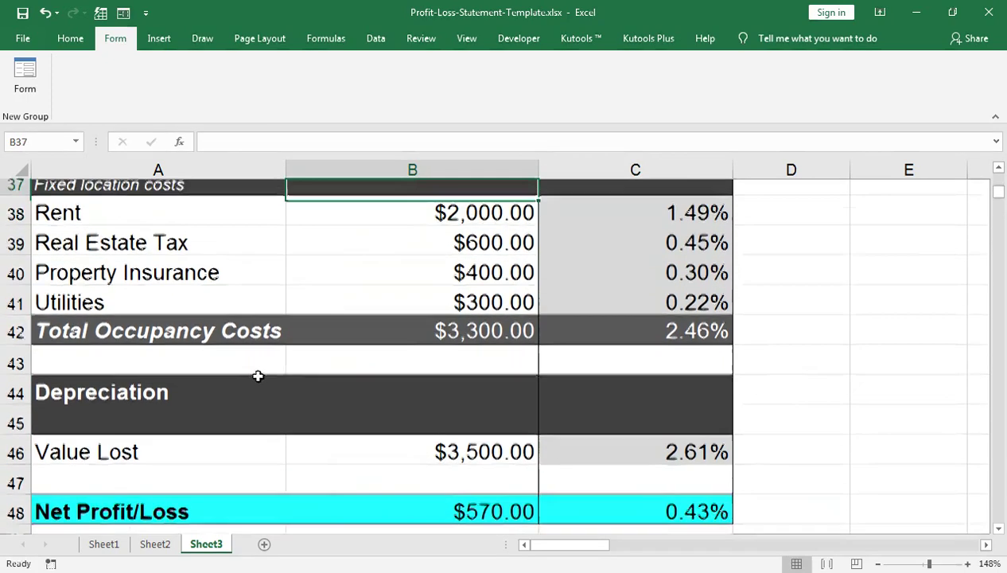
pyautogui.press('Up')
pyautogui.press('Up')
pyautogui.press('Up')
pyautogui.press('Up')
pyautogui.press('Up')
pyautogui.press('Up')
pyautogui.press('Up')
pyautogui.press('Up')
pyautogui.press('Up')
pyautogui.press('Up')
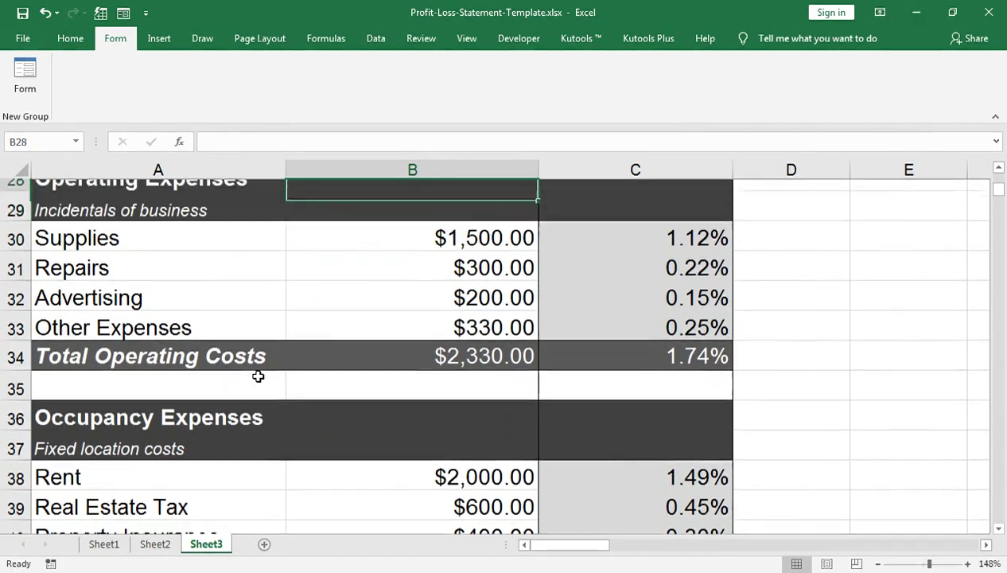
pyautogui.press('Up')
pyautogui.press('Up')
pyautogui.press('Up')
pyautogui.press('Up')
pyautogui.press('Up')
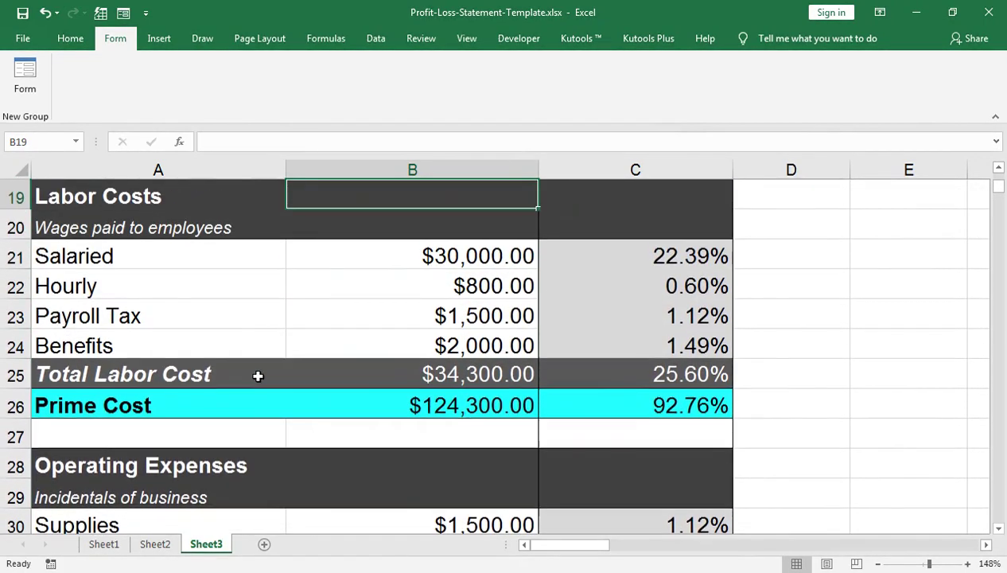
pyautogui.press('Up')
pyautogui.press('Up')
pyautogui.press('Up')
pyautogui.press('Up')
pyautogui.press('Up')
pyautogui.press('Up')
pyautogui.press('Up')
pyautogui.press('Up')
pyautogui.press('Up')
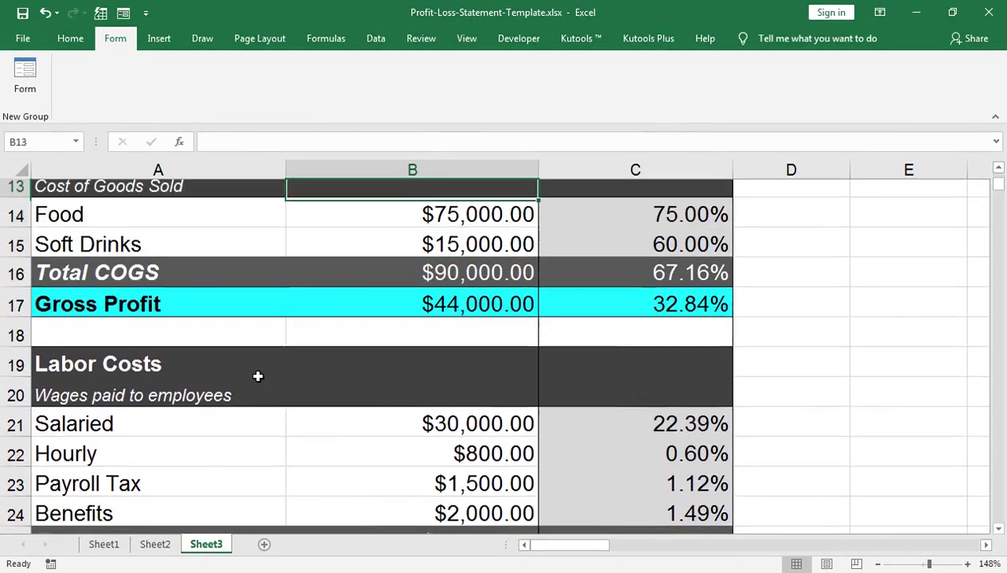
pyautogui.press('Up')
pyautogui.press('Up')
pyautogui.press('Up')
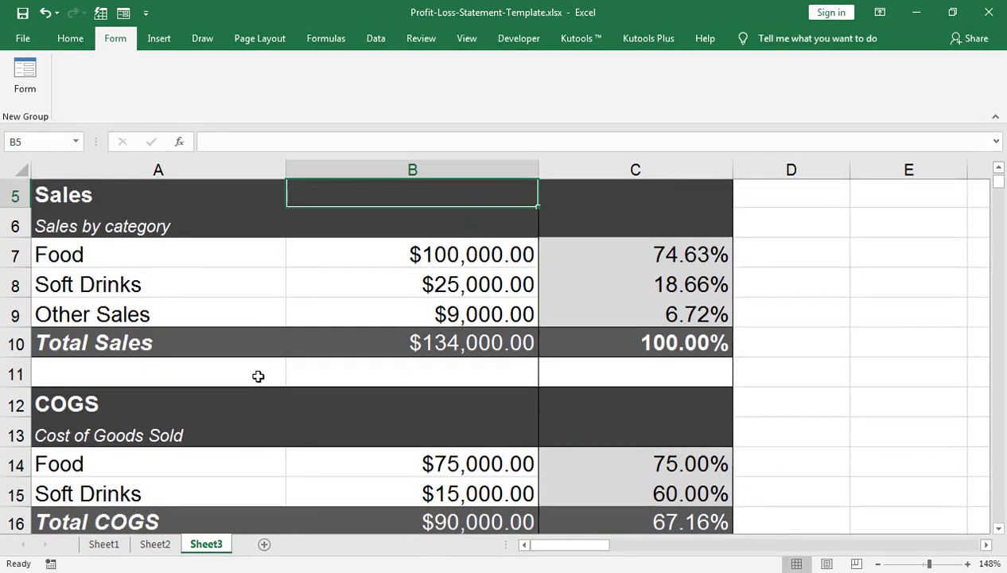
# Examine the Sales categories, their amounts and the Total Sales percentage in C10
pyautogui.press('Down')
pyautogui.press('Down')
pyautogui.press('Down')
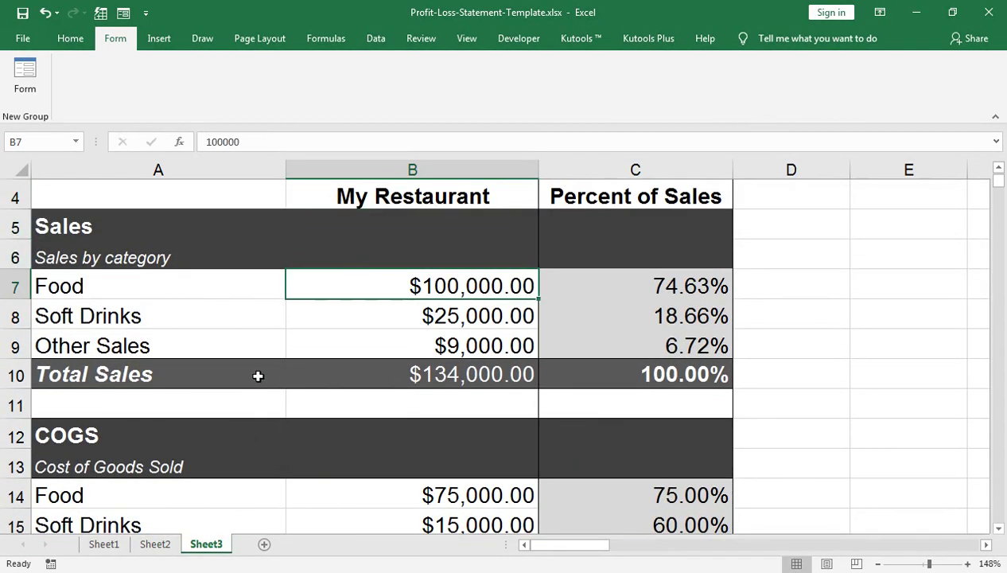
pyautogui.press('Left')
pyautogui.press('Down')
pyautogui.press('Down')
pyautogui.press('Down')
pyautogui.press('Up')
pyautogui.press('Up')
pyautogui.press('Up')
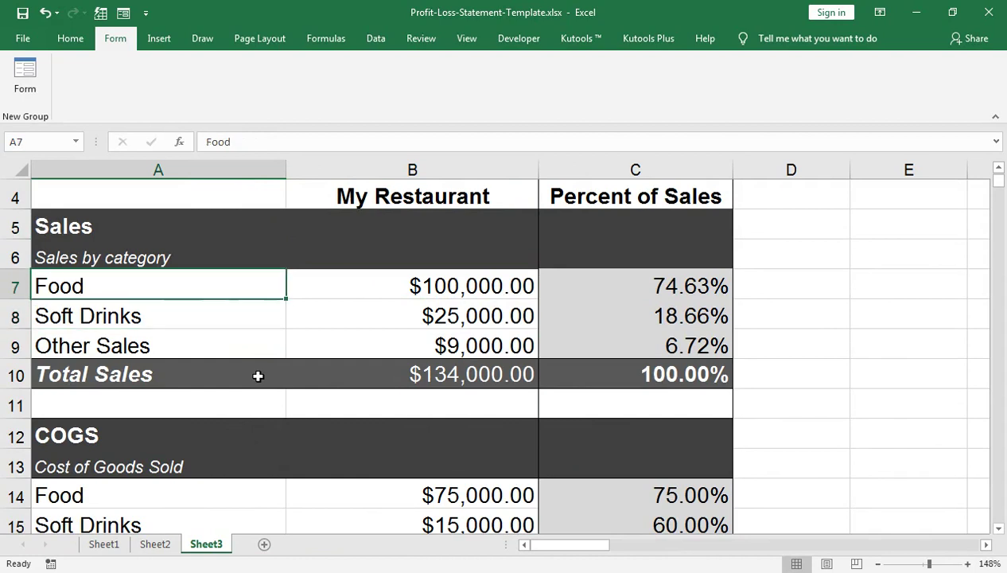
pyautogui.press('Down')
pyautogui.press('Down')
pyautogui.press('Right')
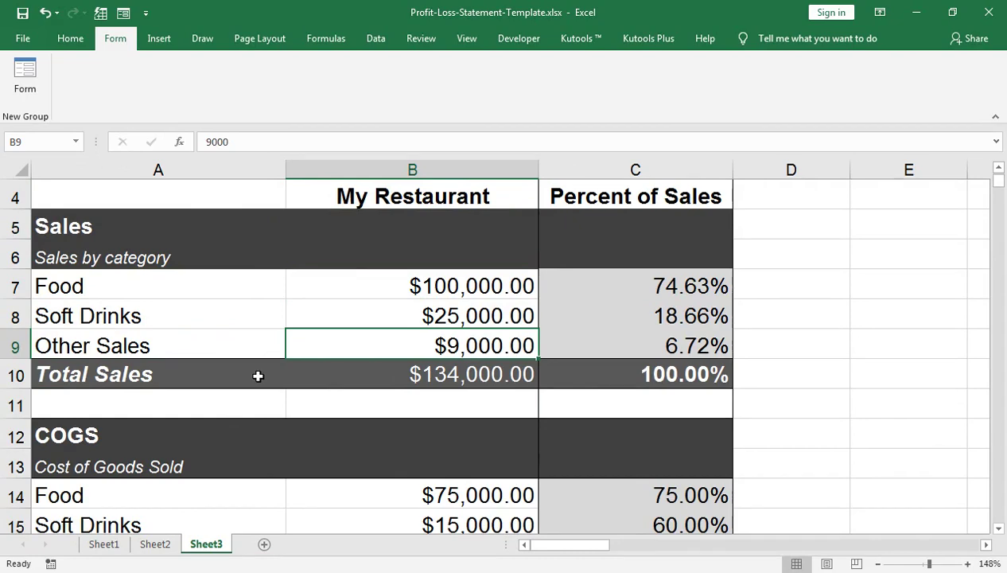
pyautogui.press('Right')
pyautogui.press('Down')
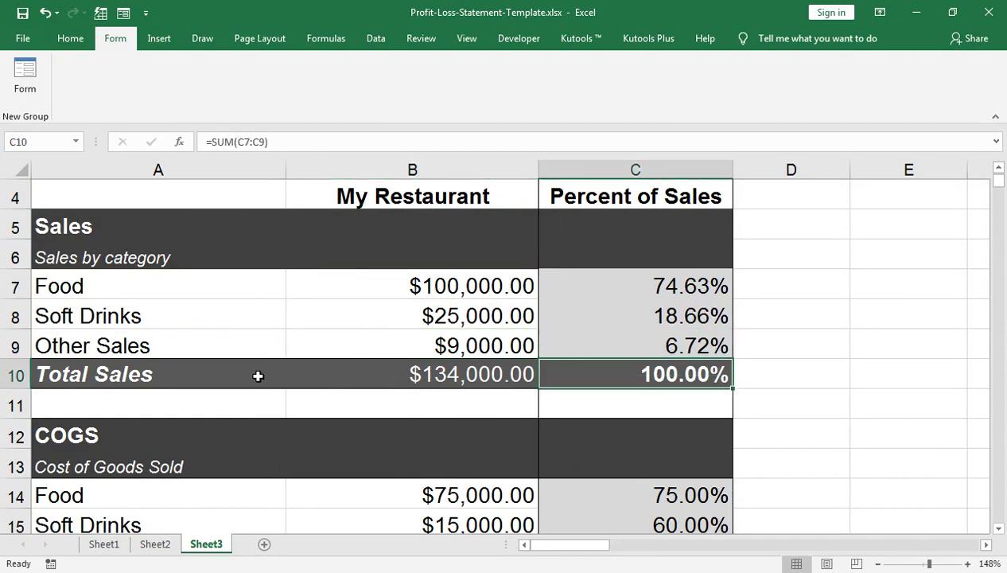
# Review the Percent of Sales figures in column C from Total Sales down to the end of the statement
pyautogui.press('Down')
pyautogui.press('Down')
pyautogui.press('Down')
pyautogui.press('Down')
pyautogui.press('Down')
pyautogui.press('Down')
pyautogui.press('Down')
pyautogui.press('Down')
pyautogui.press('Down')
pyautogui.press('Down')
pyautogui.press('Down')
pyautogui.press('Down')
pyautogui.press('Down')
pyautogui.press('Down')
pyautogui.press('Down')
pyautogui.press('Down')
pyautogui.press('Down')
pyautogui.press('Down')
pyautogui.press('Down')
pyautogui.press('Down')
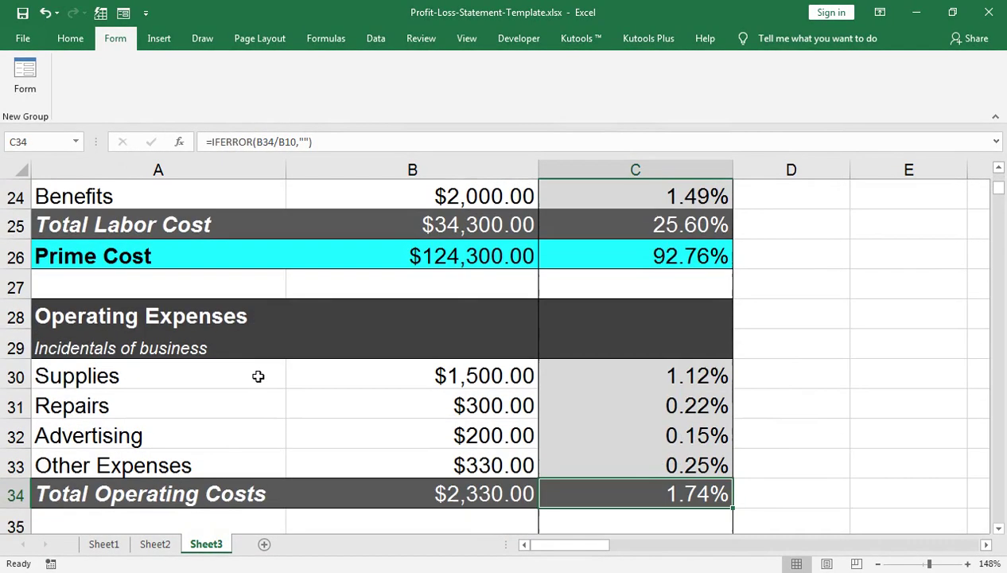
pyautogui.press('Down')
pyautogui.press('Down')
pyautogui.press('Down')
pyautogui.press('Down')
pyautogui.press('Down')
pyautogui.press('Down')
pyautogui.press('Down')
pyautogui.press('Down')
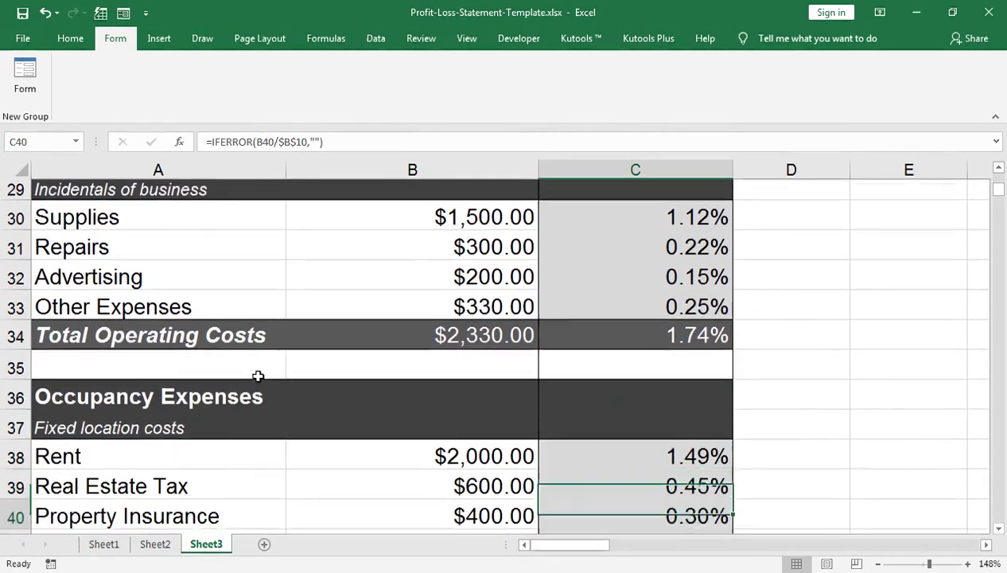
pyautogui.press('Down')
pyautogui.press('Down')
pyautogui.press('Down')
pyautogui.press('Down')
pyautogui.press('Down')
pyautogui.press('Down')
pyautogui.press('Down')
pyautogui.press('Down')
pyautogui.press('Down')
pyautogui.press('Down')
pyautogui.press('Down')
pyautogui.press('Down')
pyautogui.press('Down')
pyautogui.press('Down')
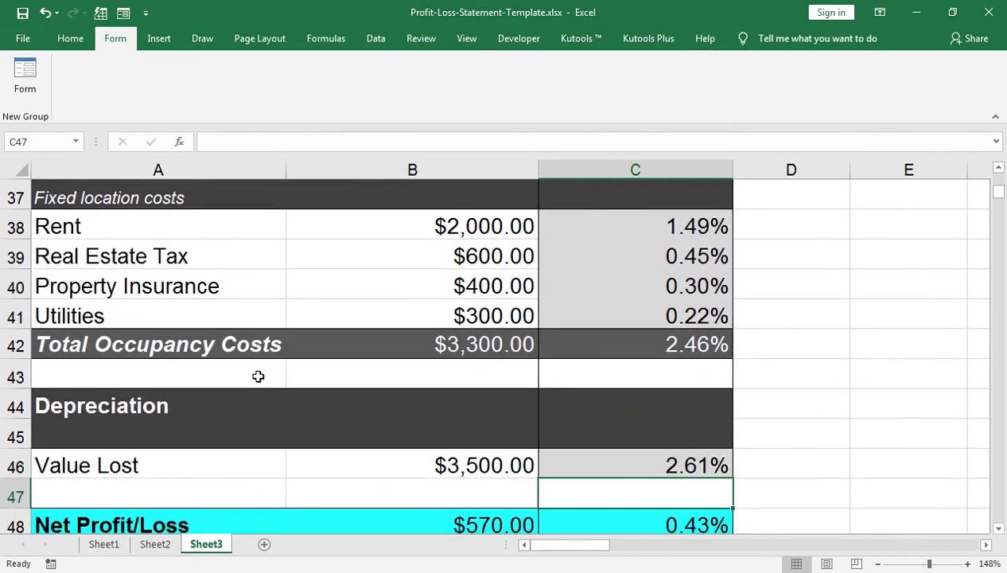
# Look over the Value Lost and Net Profit/Loss rows at the end of the statement
pyautogui.press('Up')
pyautogui.press('Up')
pyautogui.press('Up')
pyautogui.press('Up')
pyautogui.press('Up')
pyautogui.press('Up')
pyautogui.press('Up')
pyautogui.press('Up')
pyautogui.press('Up')
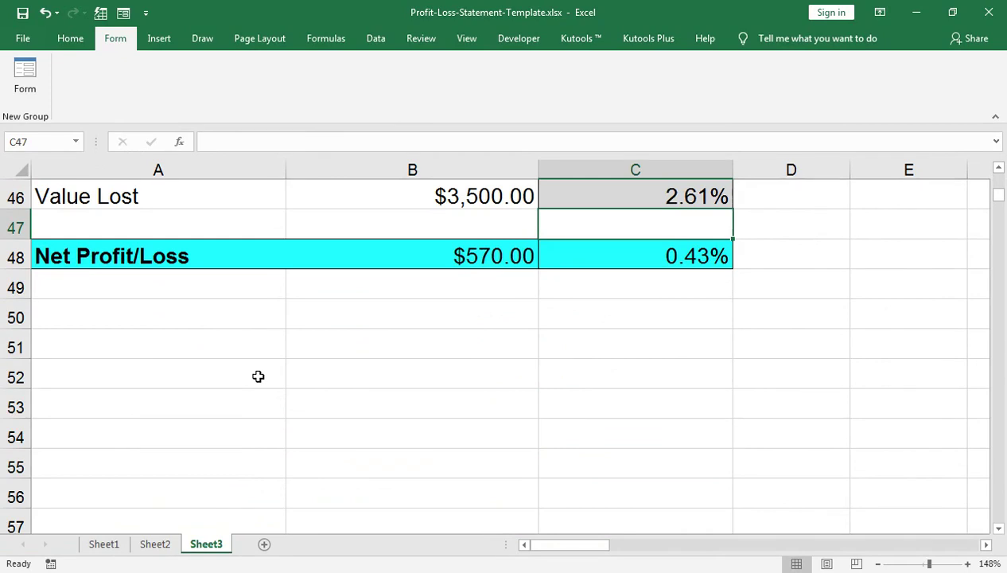
pyautogui.press('Down')
pyautogui.press('Down')
pyautogui.press('Up')
pyautogui.press('Up')
pyautogui.press('Up')
pyautogui.press('Up')
pyautogui.press('Up')
pyautogui.press('Up')
pyautogui.press('Up')
pyautogui.press('Up')
pyautogui.press('Up')
pyautogui.press('Up')
pyautogui.press('Up')
pyautogui.press('Up')
pyautogui.press('Up')
pyautogui.press('Up')
pyautogui.press('Up')
pyautogui.press('Up')
pyautogui.press('Up')
pyautogui.press('Up')
pyautogui.press('Up')
pyautogui.press('Up')
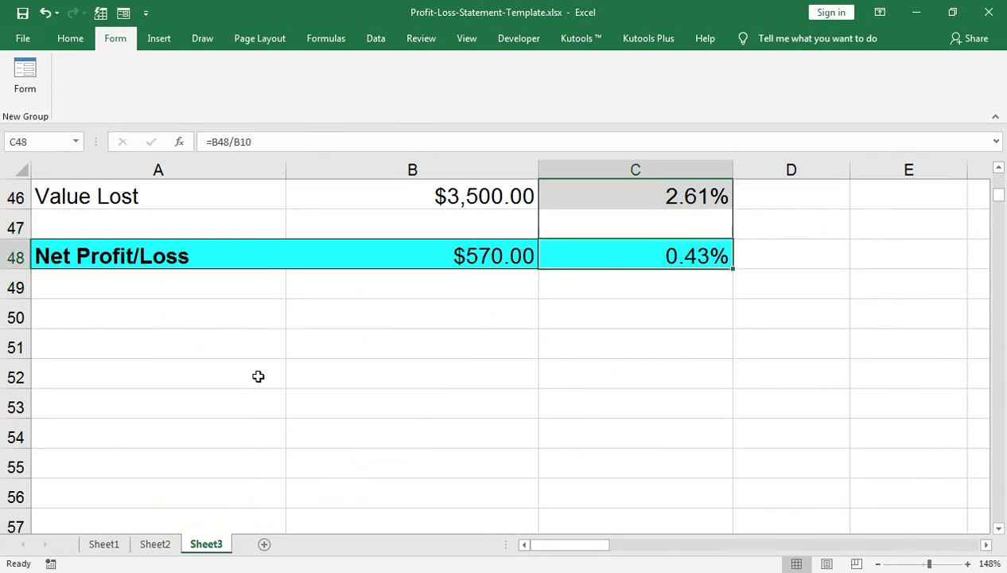
# Review the Percent of Sales figures in column C from Net Profit/Loss back up to the Food cost row
pyautogui.press('Up')
pyautogui.press('Up')
pyautogui.press('Up')
pyautogui.press('Up')
pyautogui.press('Up')
pyautogui.press('Up')
pyautogui.press('Up')
pyautogui.press('Up')
pyautogui.press('Up')
pyautogui.press('Up')
pyautogui.press('Up')
pyautogui.press('Up')
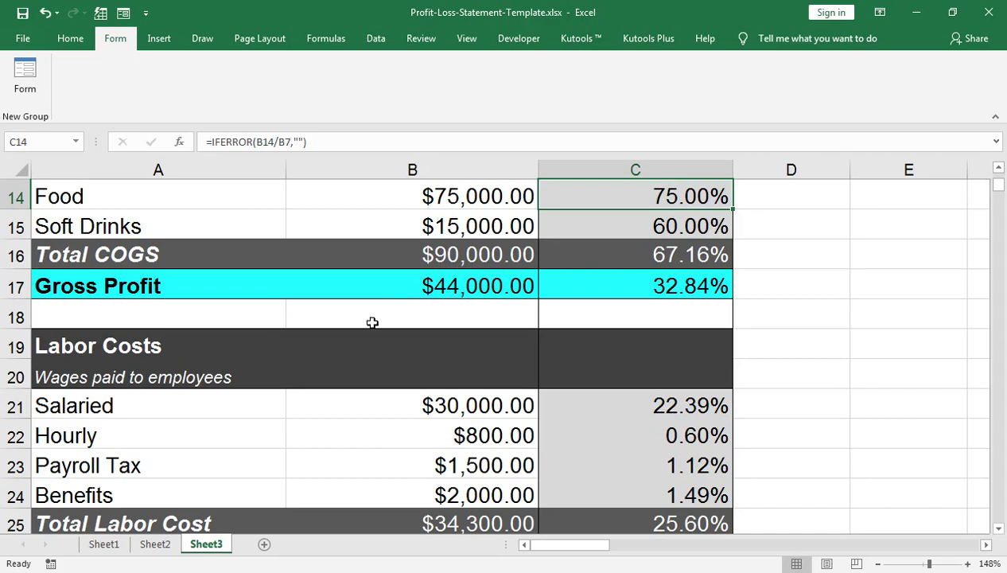
pyautogui.click(270, 482)
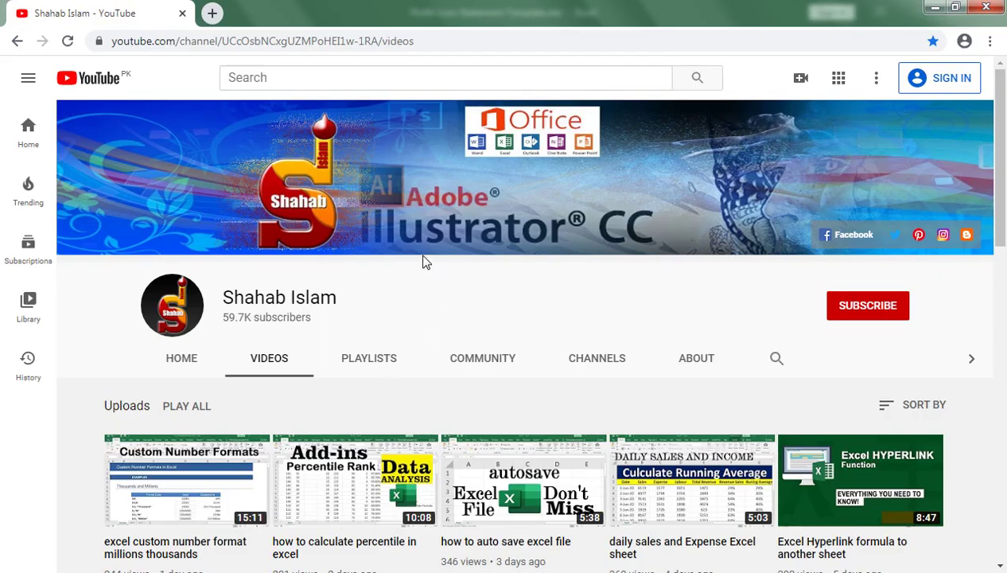